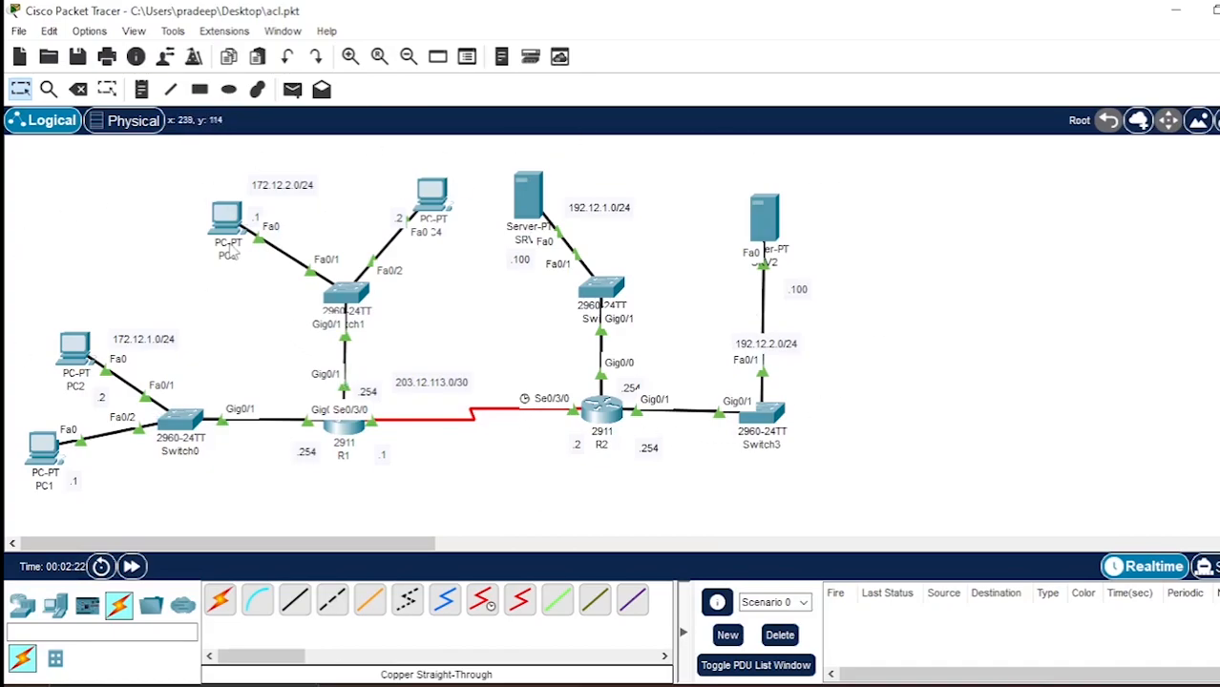
# Step: Inspect the port and IP address summaries of PC3, R1 and R2 in the topology
pyautogui.moveTo(234, 243)
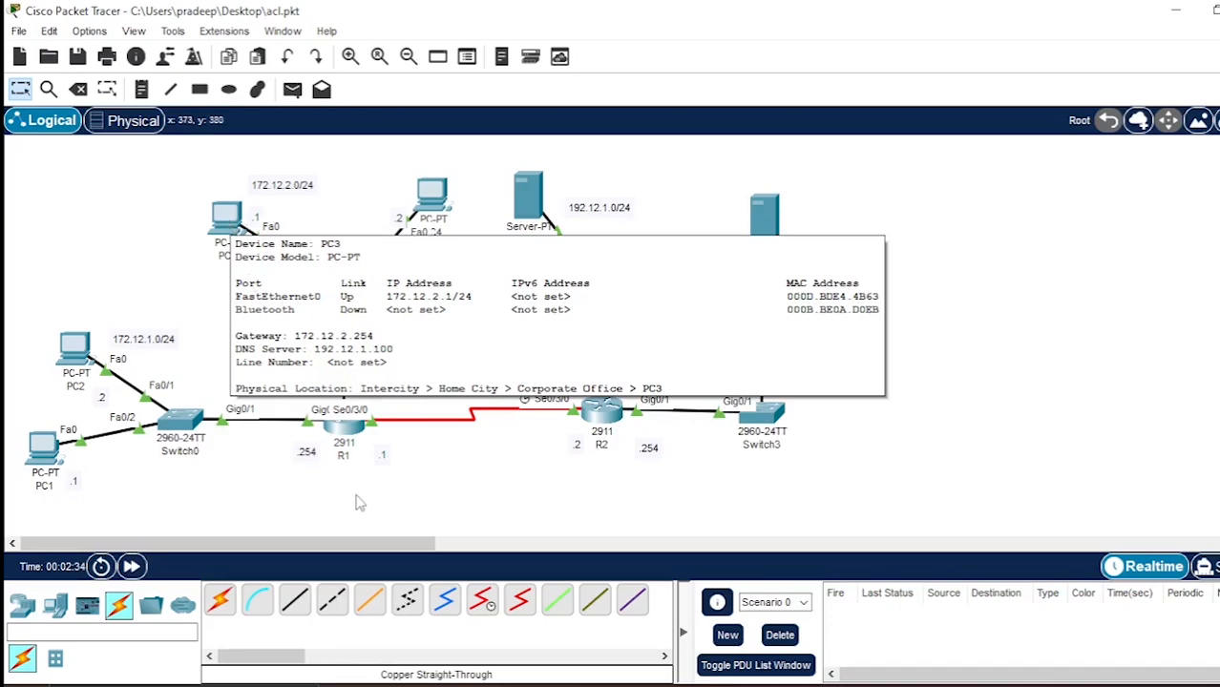
pyautogui.moveTo(335, 431)
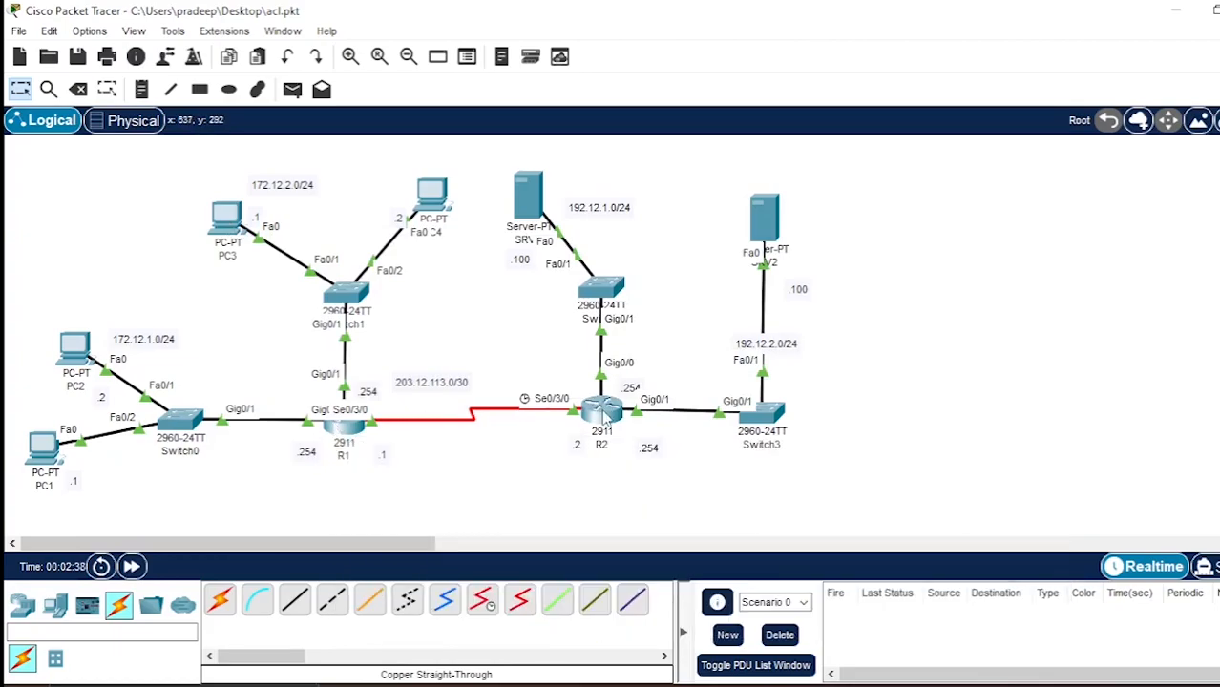
pyautogui.moveTo(603, 421)
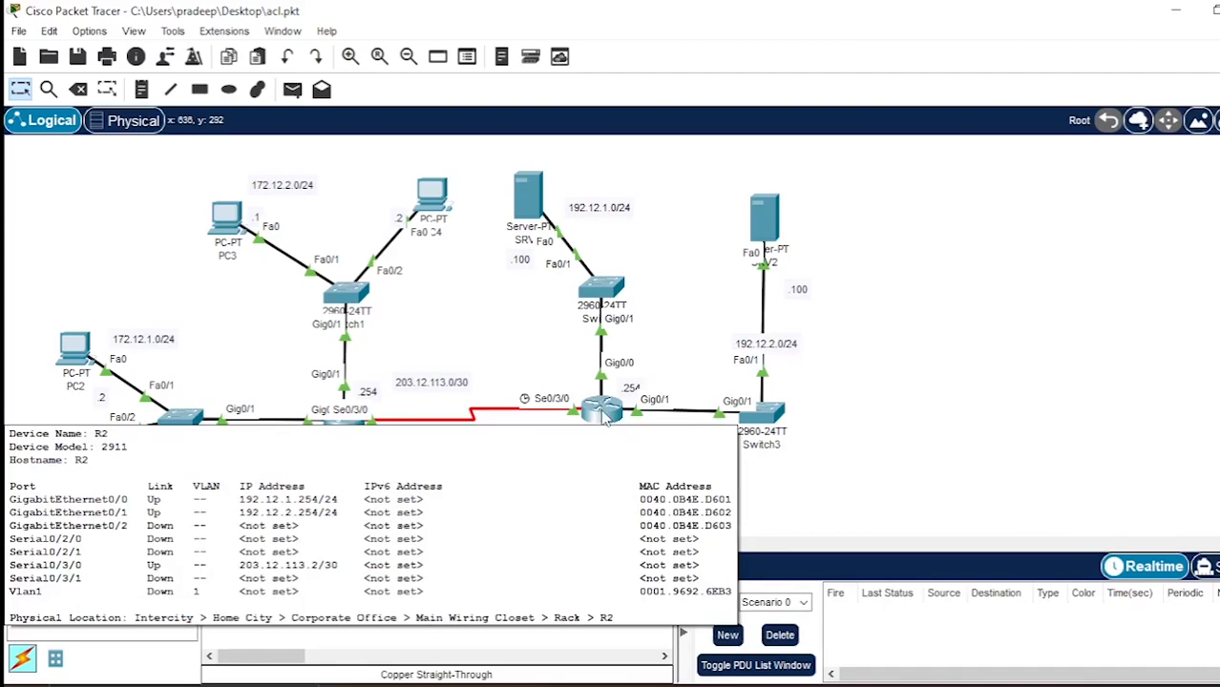
# Step: Give server SRV1 the static IPv4 address 192.12.1.100 with subnet mask 255.255.255.0
pyautogui.click(528, 196)
pyautogui.moveTo(692, 38); pyautogui.dragTo(790, 36)
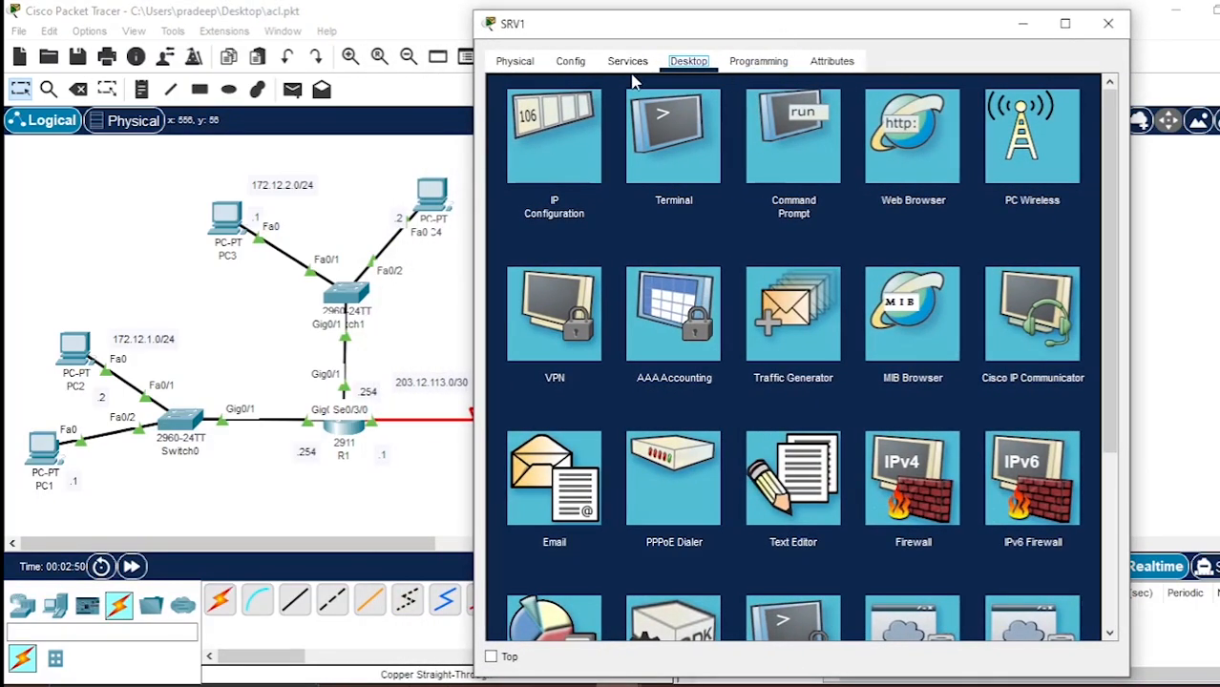
pyautogui.click(583, 129)
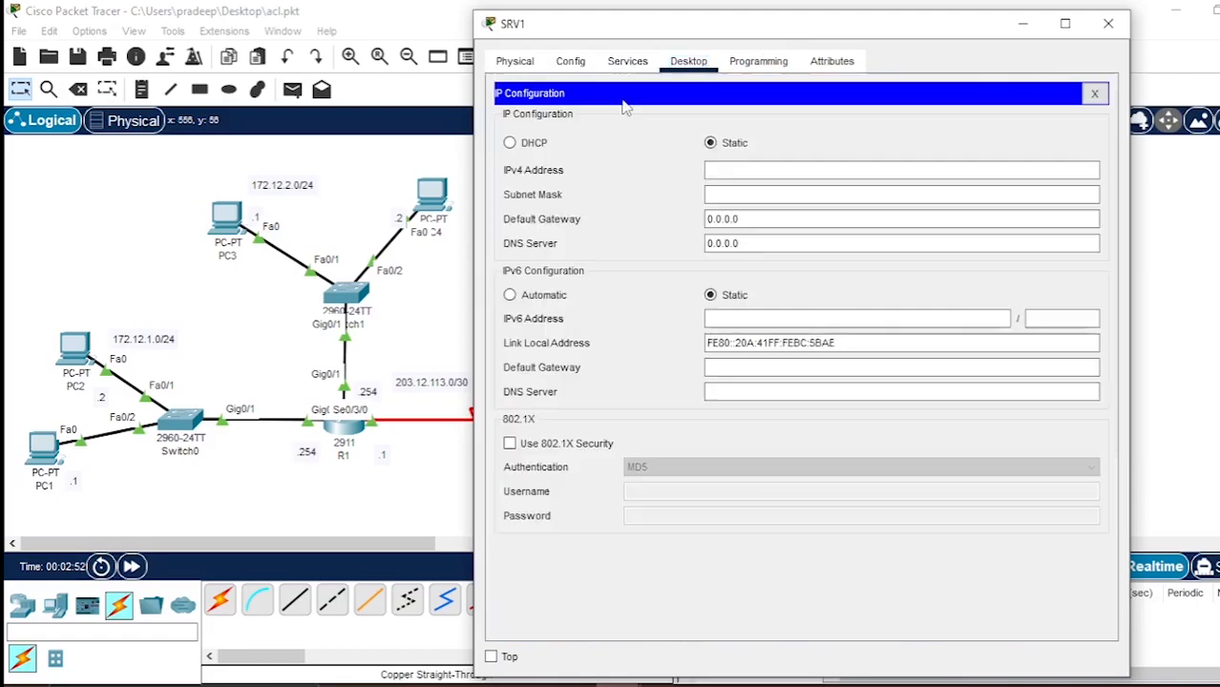
pyautogui.moveTo(706, 32); pyautogui.dragTo(876, 38)
pyautogui.click(912, 172)
pyautogui.write('192')
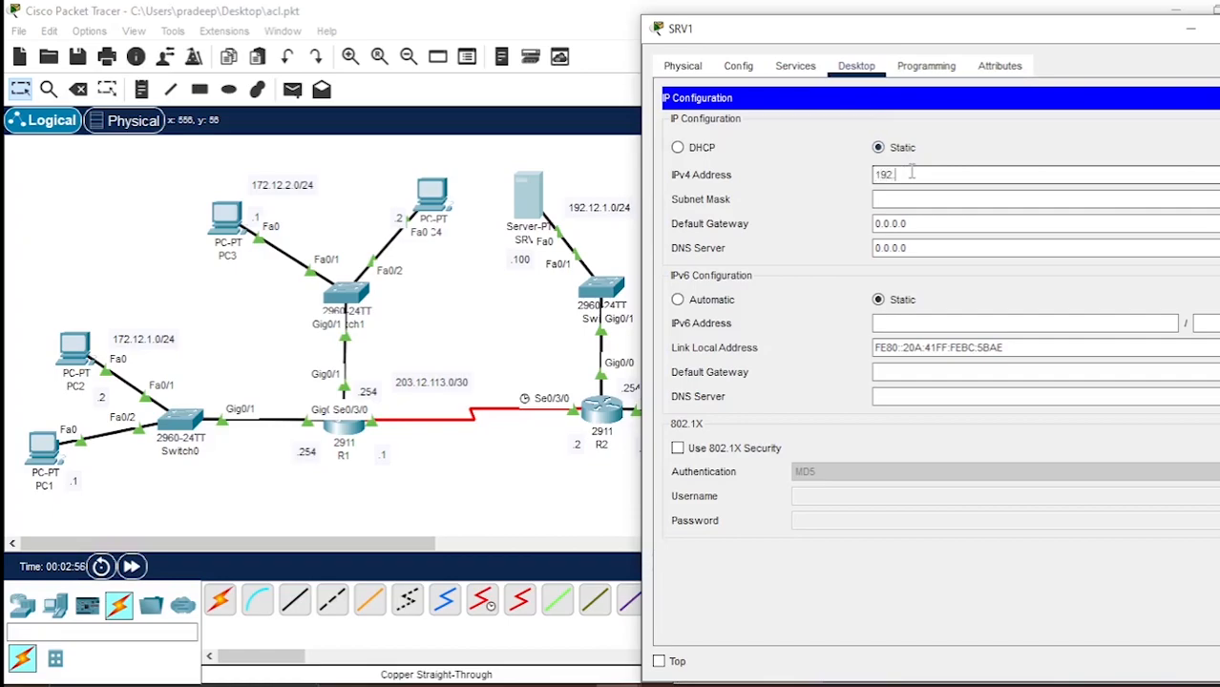
pyautogui.write('.12.1.100')
pyautogui.click(886, 199)
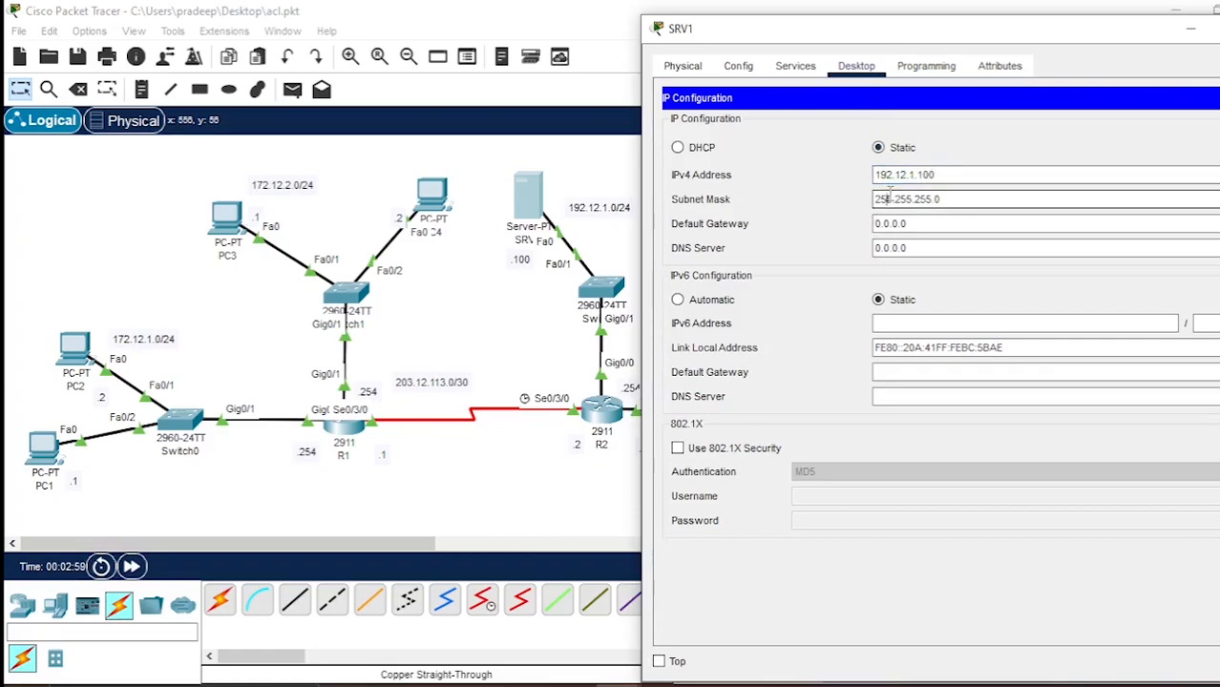
# Step: Set SRV1's IPv4 default gateway to 192.12.1.254
pyautogui.press('Tab')
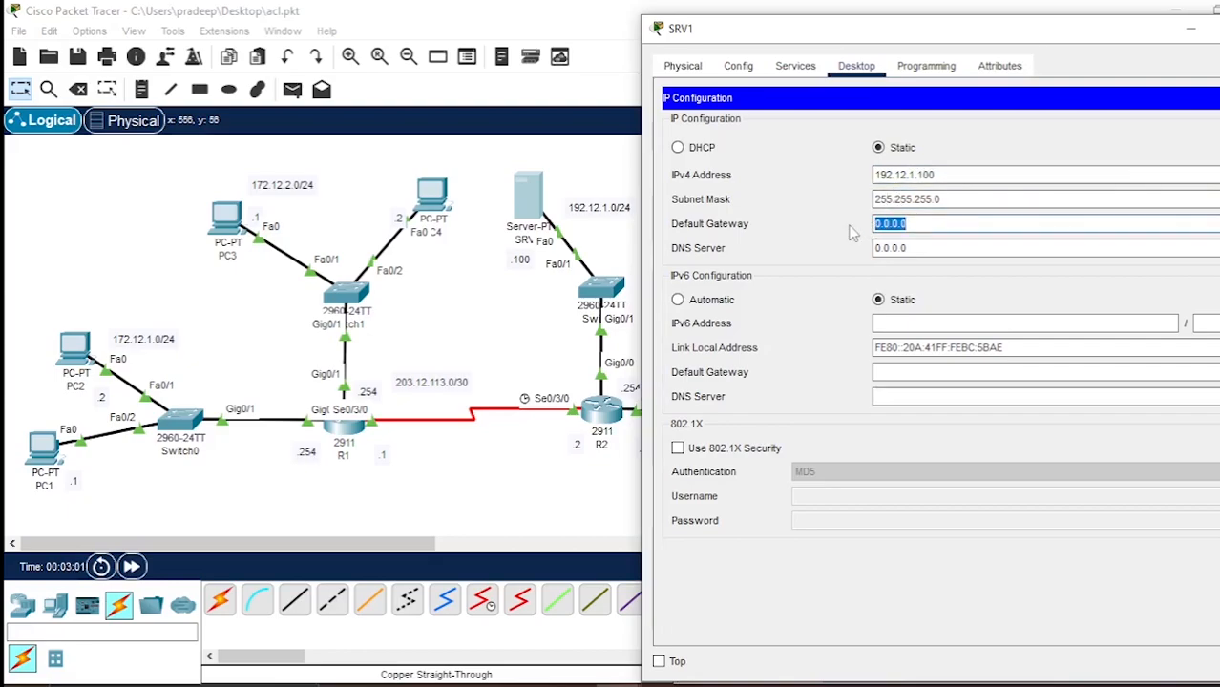
pyautogui.press('BackSpace')
pyautogui.hotkey('shift', 'Tab')
pyautogui.hotkey('shift', 'Tab')
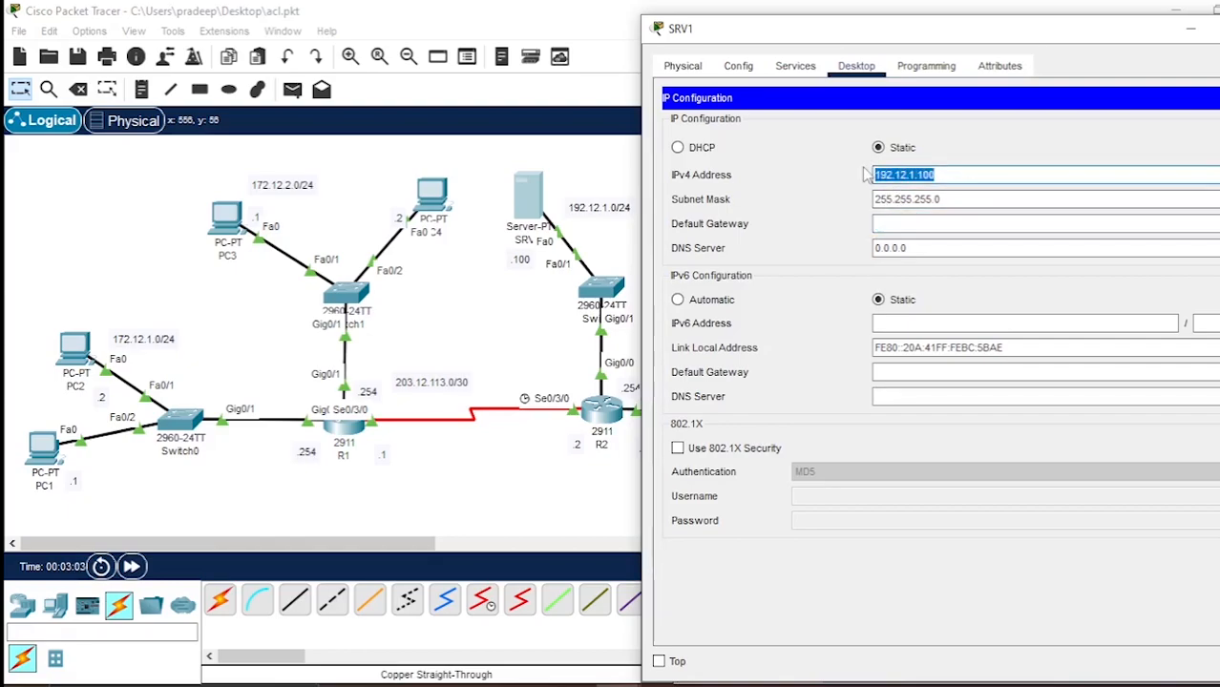
pyautogui.hotkey('ctrl', 'c')
pyautogui.click(908, 225)
pyautogui.hotkey('ctrl', 'v')
pyautogui.press('BackSpace')
pyautogui.press('BackSpace')
pyautogui.press('BackSpace')
pyautogui.write('254')
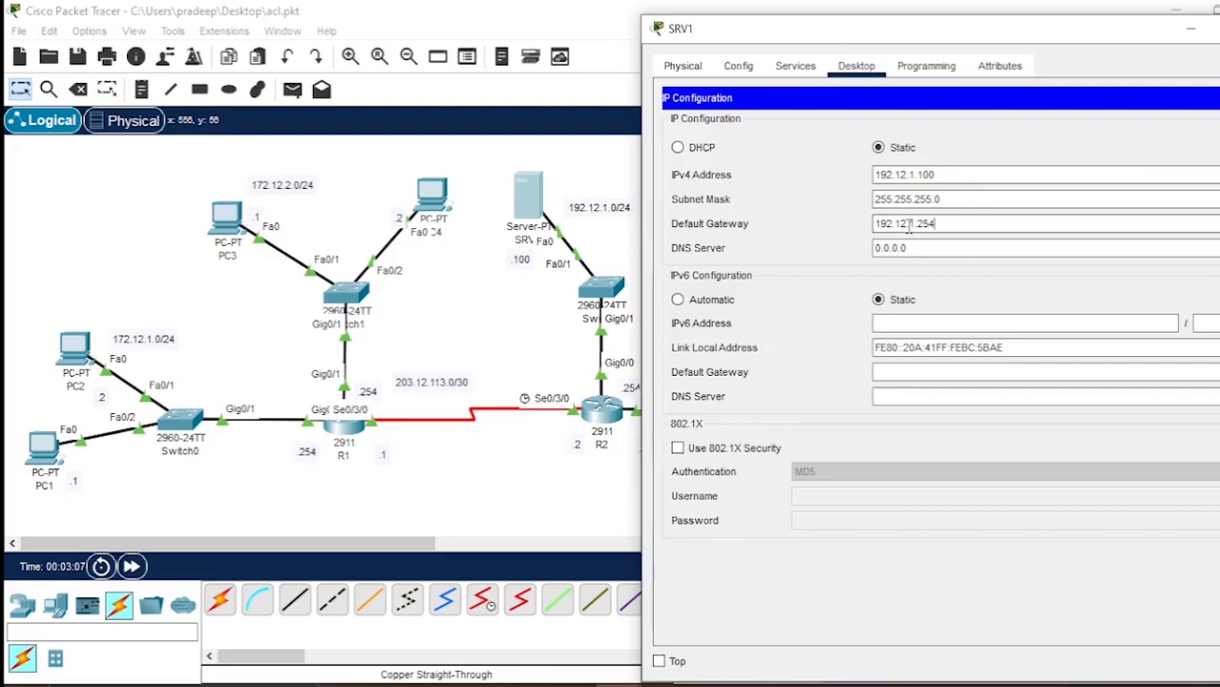
# Step: Set SRV1's IPv4 DNS server to its own address, 192.12.1.100
pyautogui.press('Tab')
pyautogui.press('BackSpace')
pyautogui.hotkey('ctrl', 'v')
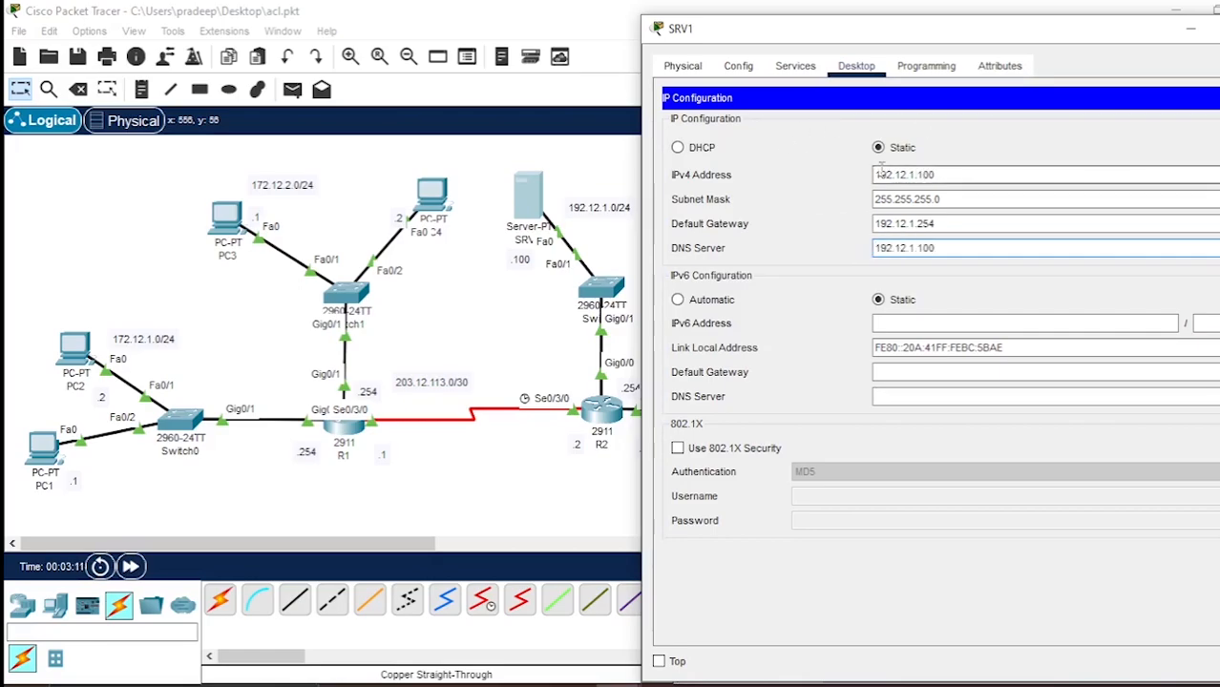
# Step: Turn on the DNS service on SRV1
pyautogui.click(802, 67)
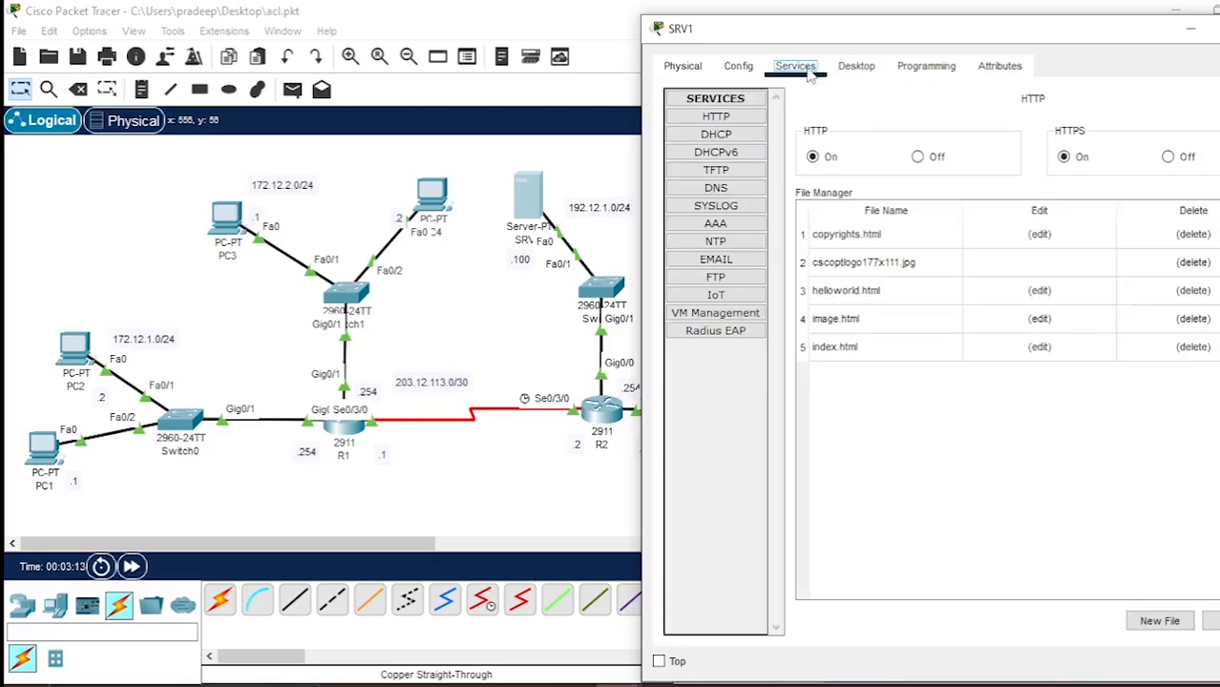
pyautogui.click(717, 188)
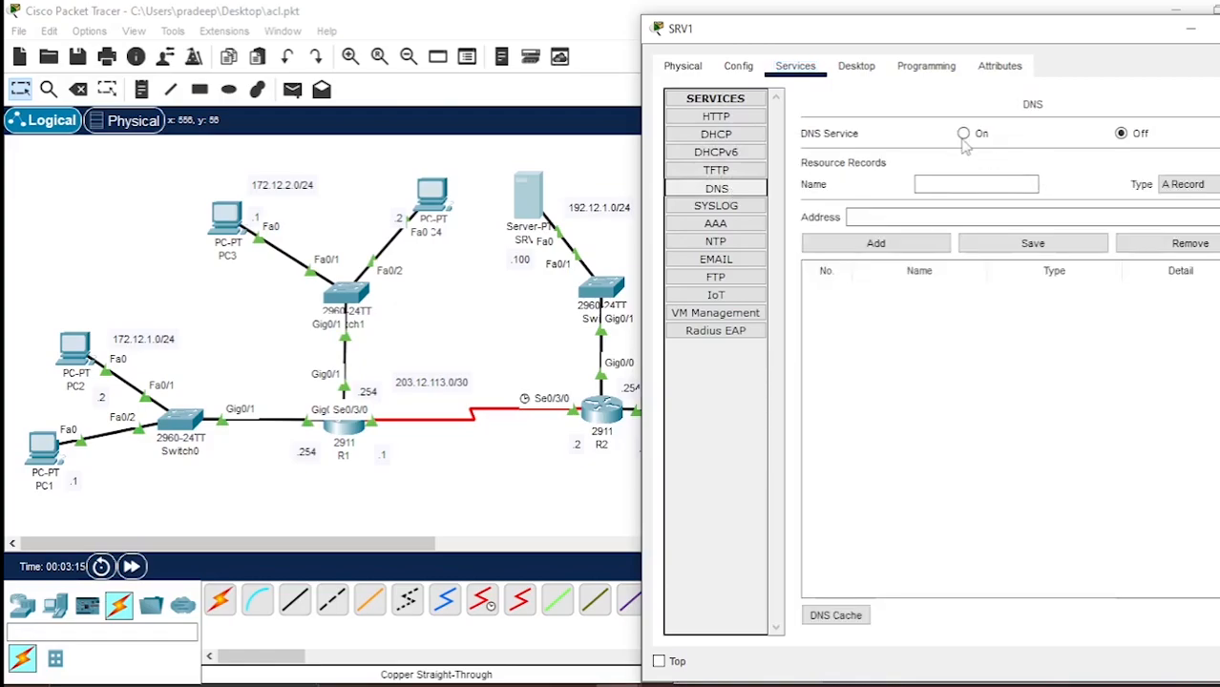
pyautogui.click(963, 135)
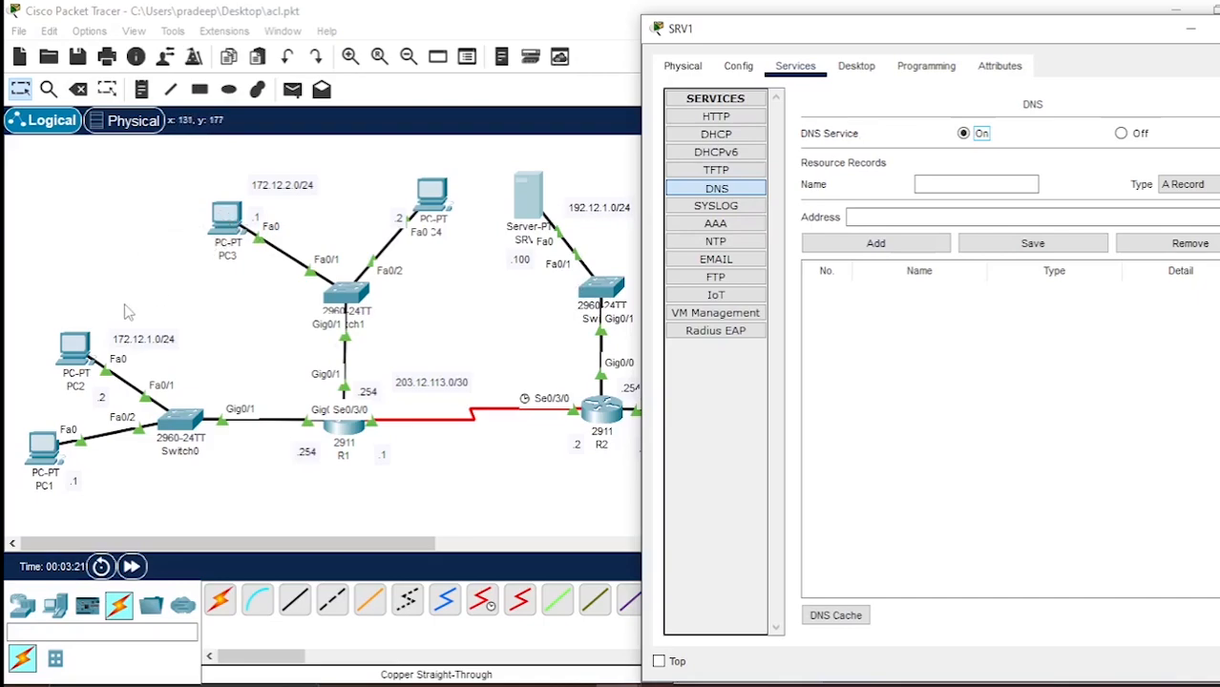
# Step: Add a DNS A record on SRV1 mapping pc1 to 172.12.1.1
pyautogui.click(952, 186)
pyautogui.click(944, 186)
pyautogui.click(927, 217)
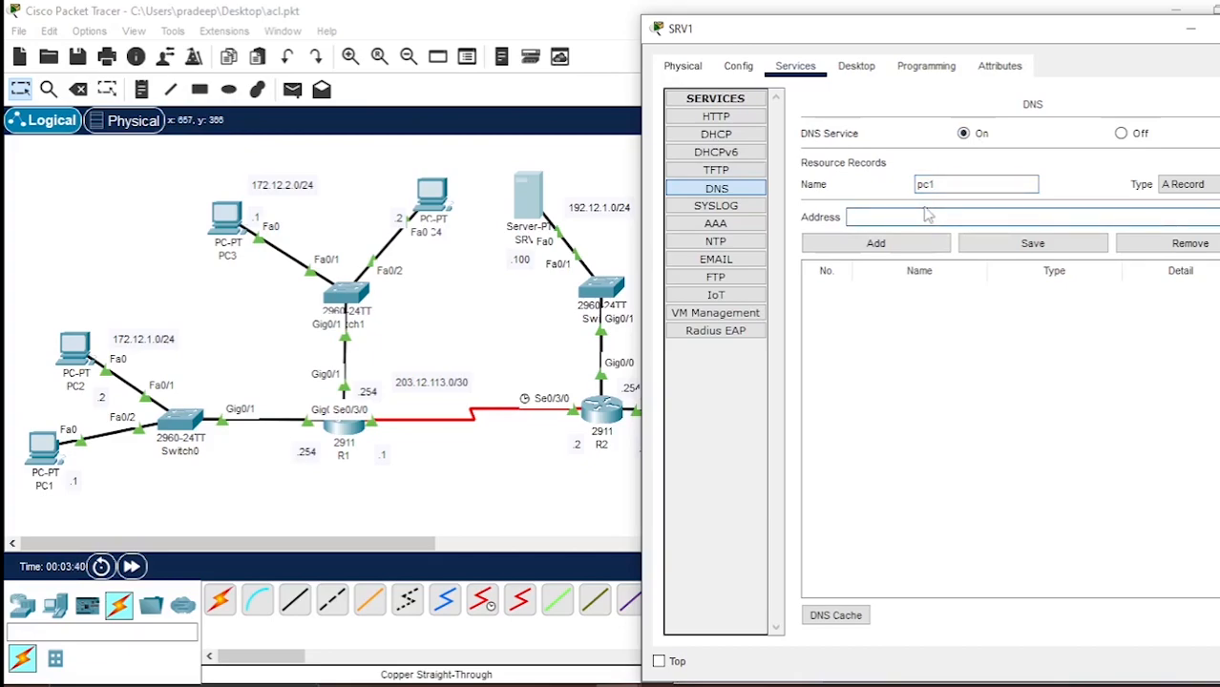
pyautogui.write('172.12.1.1')
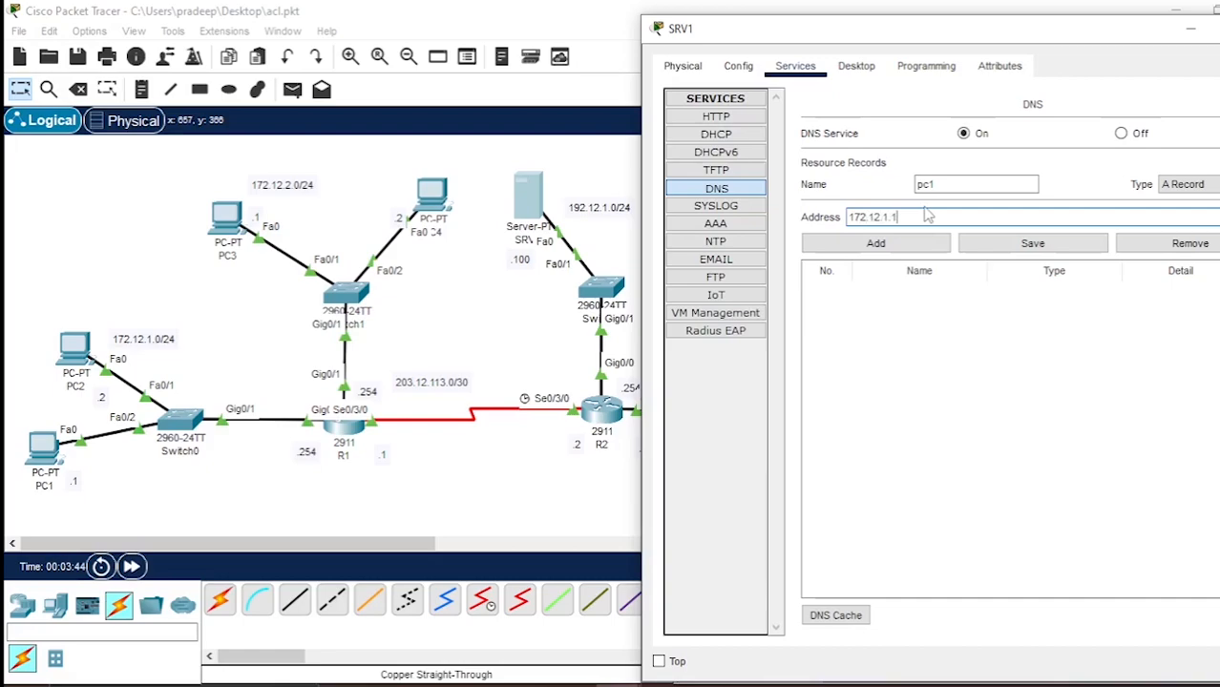
pyautogui.click(876, 242)
# Step: Add a DNS A record mapping pc2 to 172.12.1.2
pyautogui.click(955, 183)
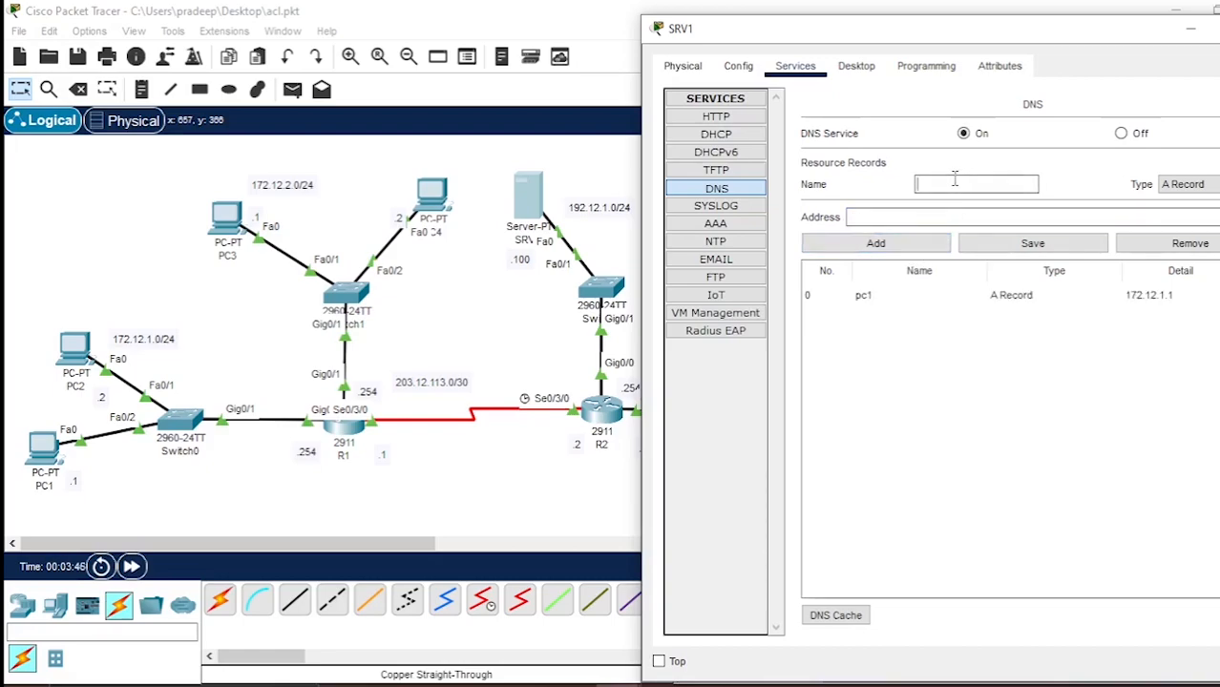
pyautogui.write('pc2')
pyautogui.click(921, 218)
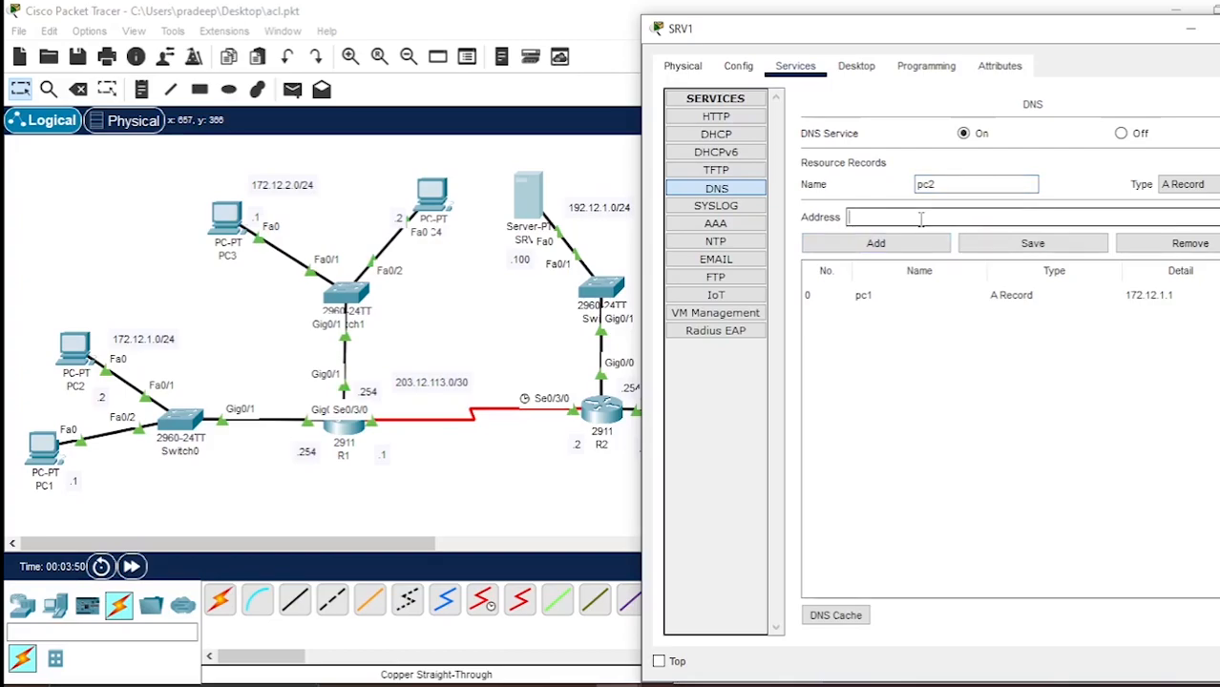
pyautogui.write('172.12.1.2')
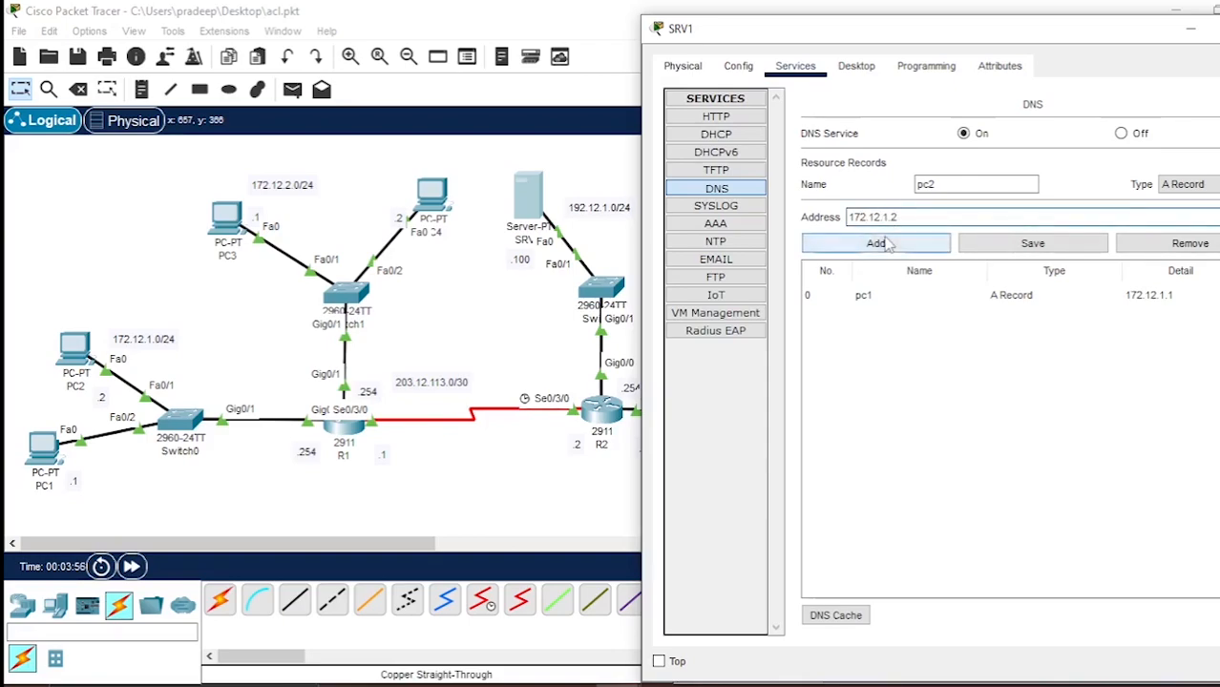
pyautogui.click(888, 244)
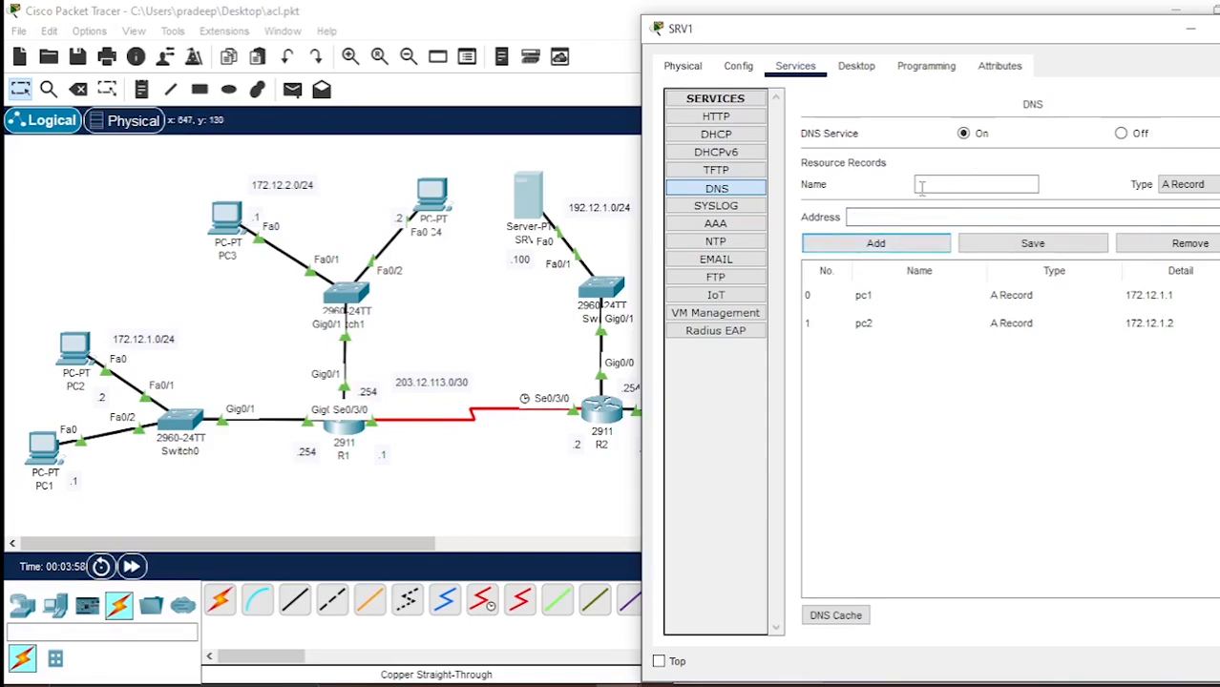
# Step: Add a DNS A record mapping pc3 to 172.12.2.1
pyautogui.click(977, 188)
pyautogui.write('pc3')
pyautogui.click(966, 217)
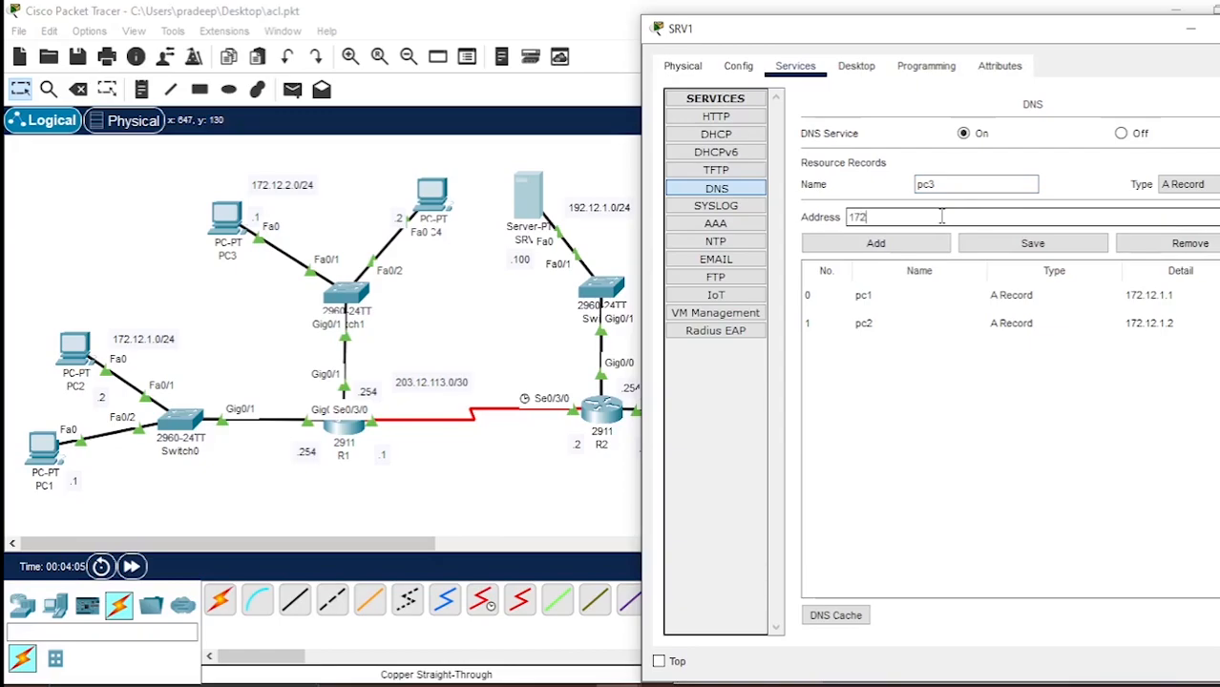
pyautogui.write('172.12.12.1')
pyautogui.click(931, 244)
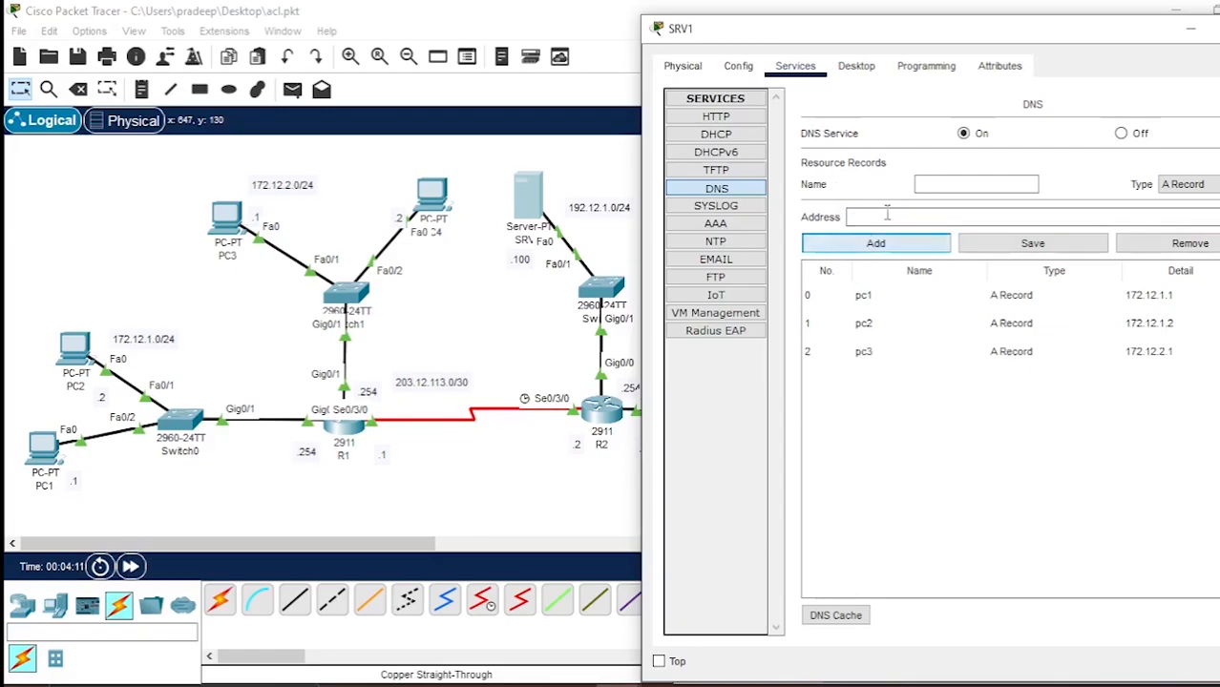
# Step: Add a DNS A record mapping pc4 to 172.12.2.2
pyautogui.click(919, 182)
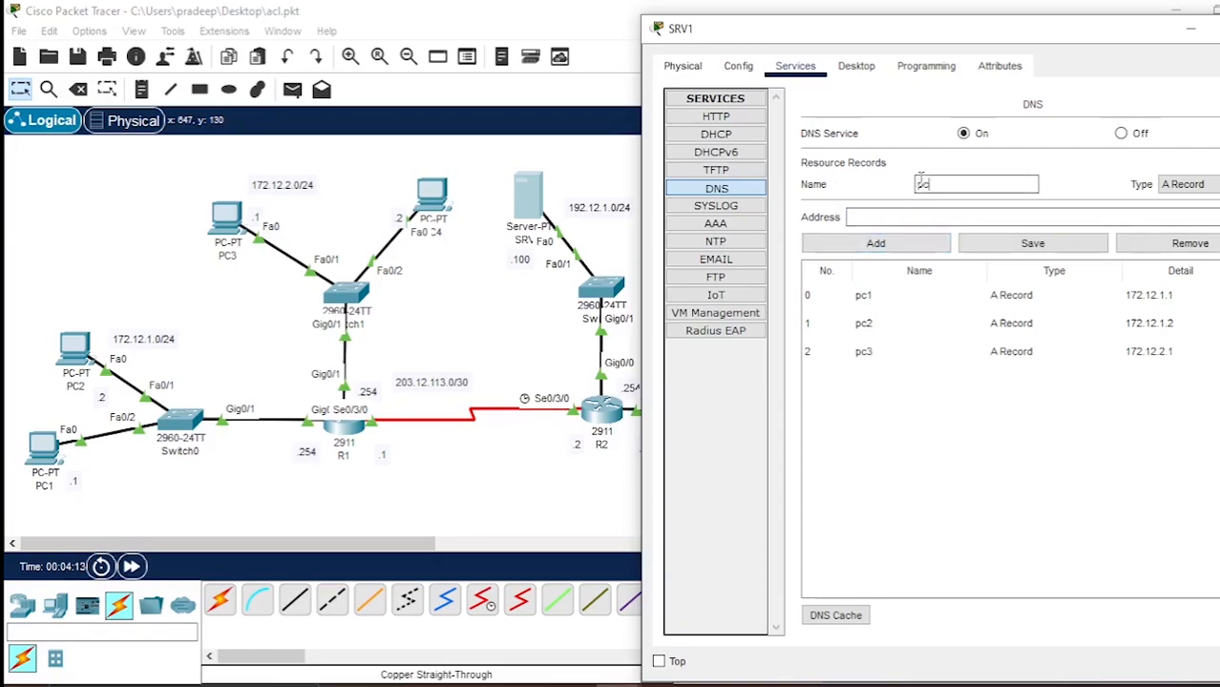
pyautogui.click(889, 216)
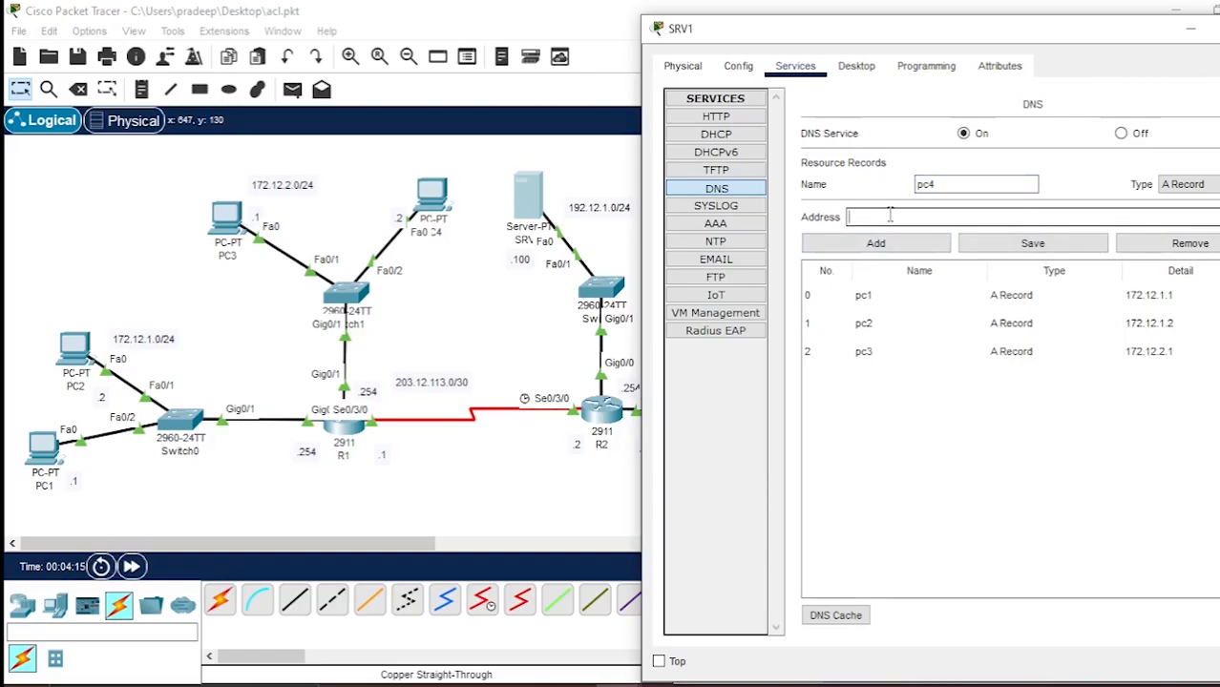
pyautogui.write('172.12.2.2')
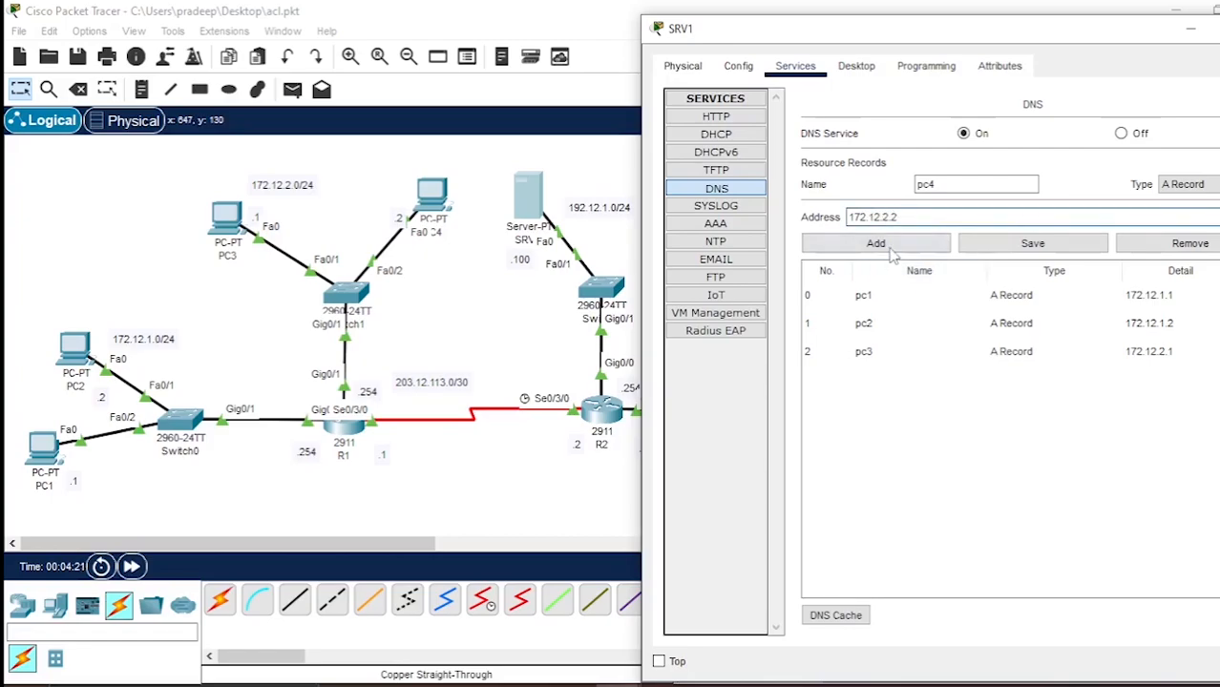
pyautogui.click(900, 242)
# Step: Add a DNS A record mapping router R1 to its serial link address 203.12.113.1
pyautogui.click(953, 185)
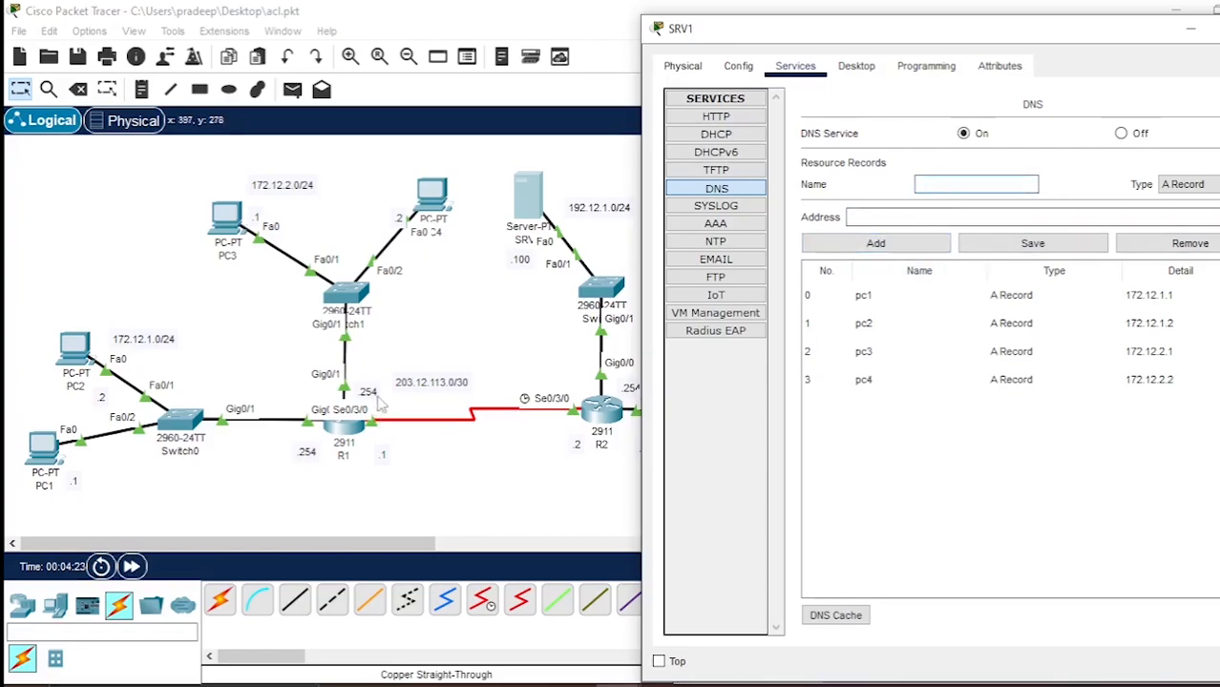
pyautogui.write('R1')
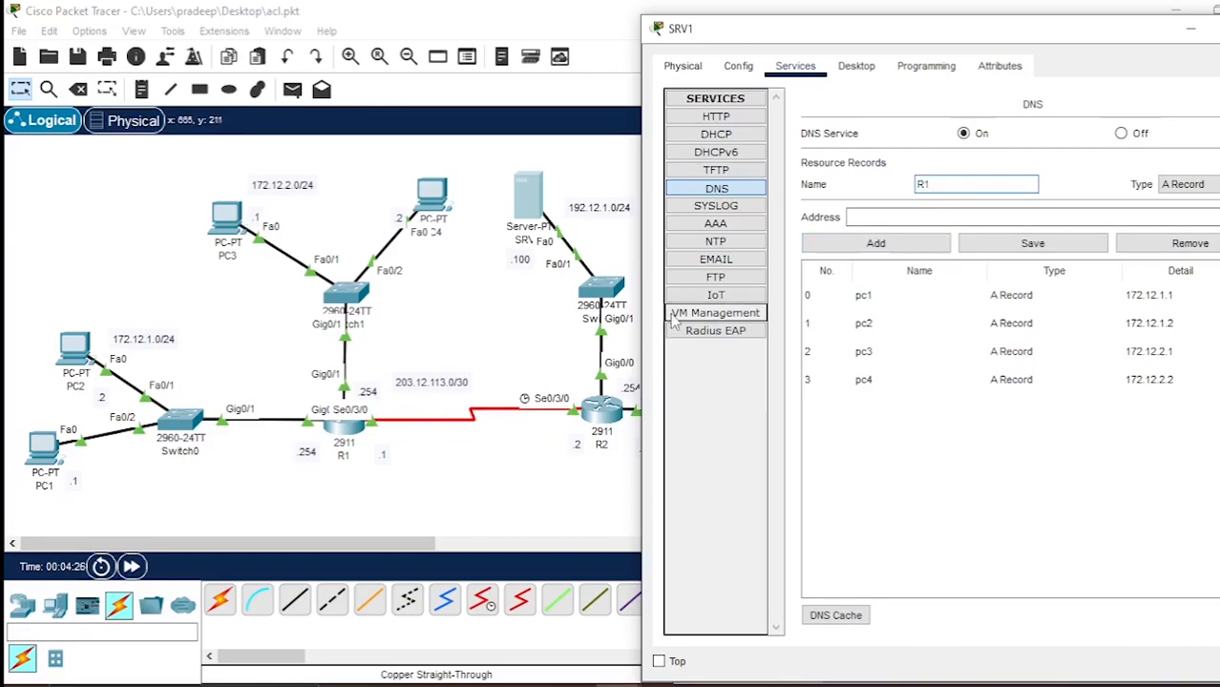
pyautogui.click(845, 219)
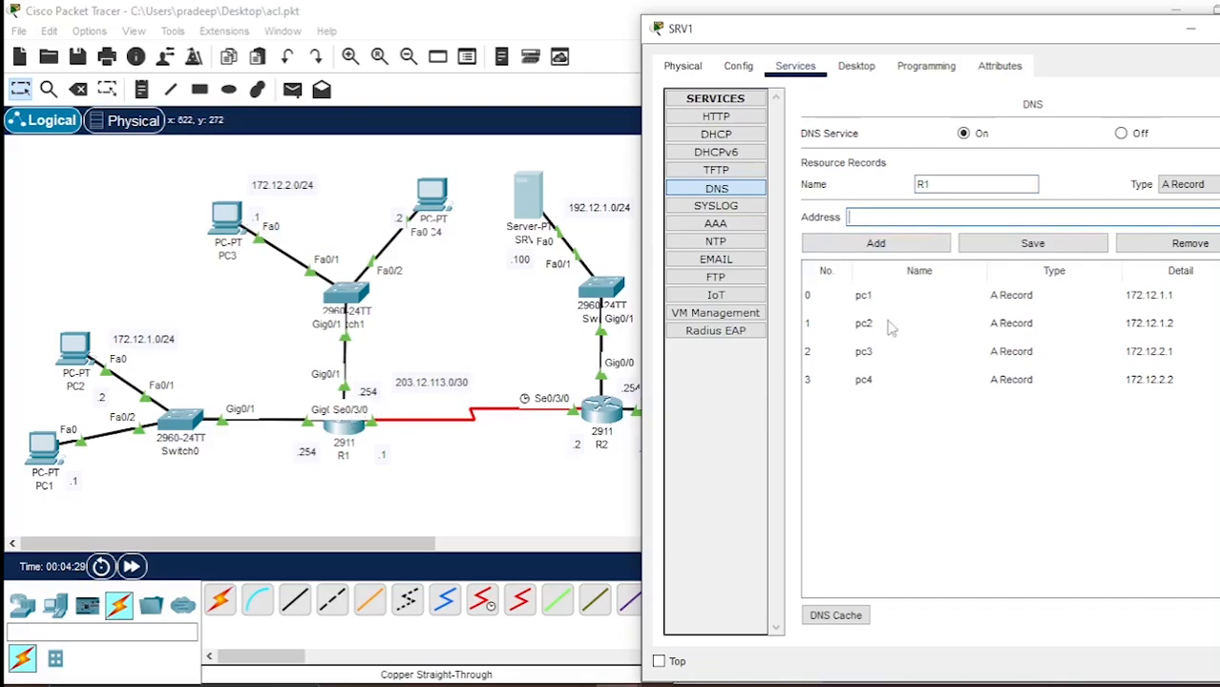
pyautogui.write('203')
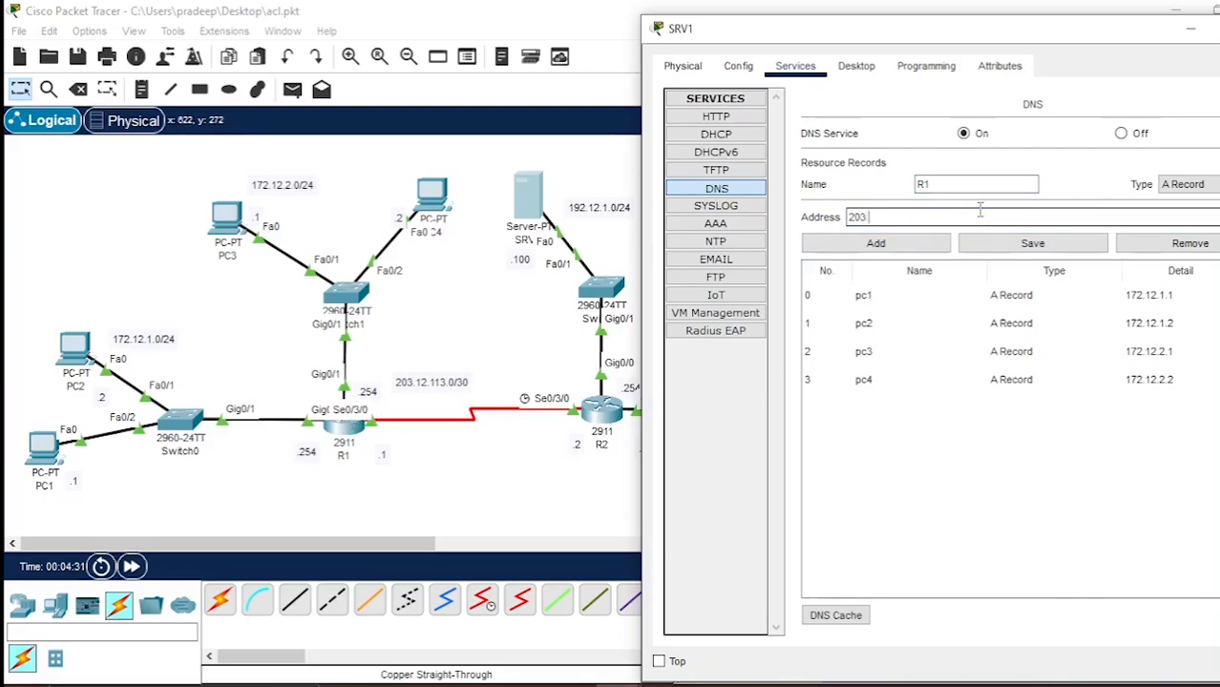
pyautogui.write('.12.113.1')
pyautogui.click(921, 244)
# Step: Add a DNS A record mapping router R2 to its serial link address 203.12.113.2
pyautogui.click(959, 185)
pyautogui.write('R')
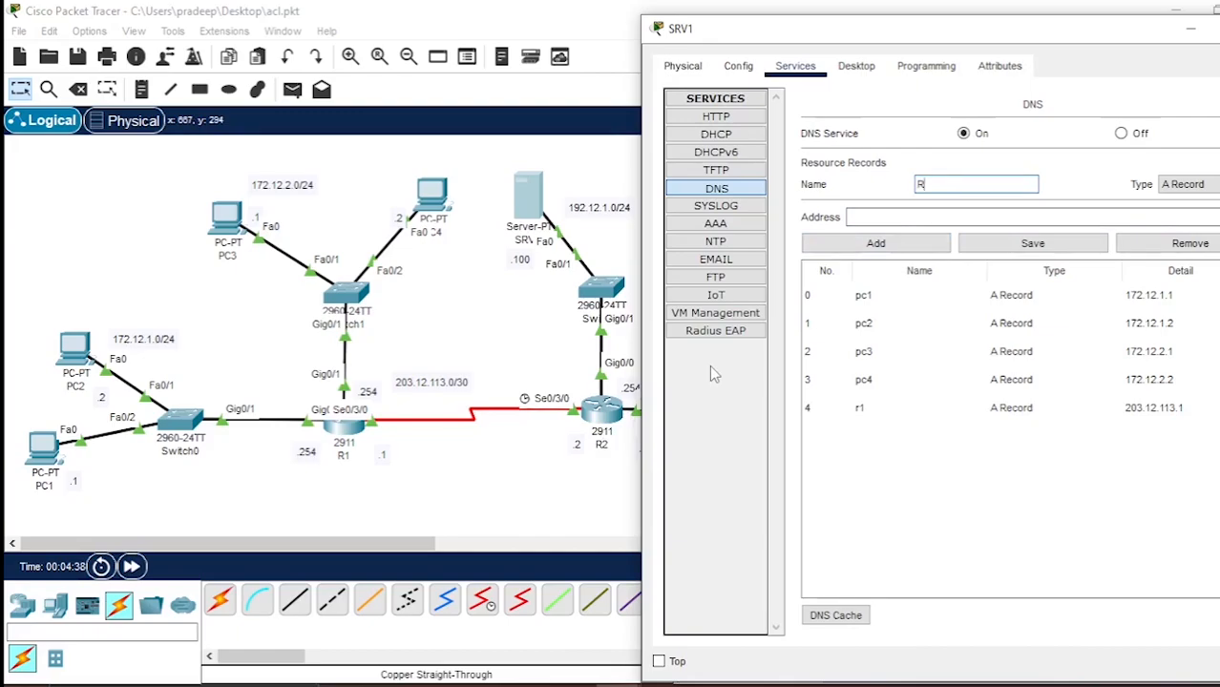
pyautogui.click(924, 218)
pyautogui.write('203.12.113.2')
pyautogui.click(875, 243)
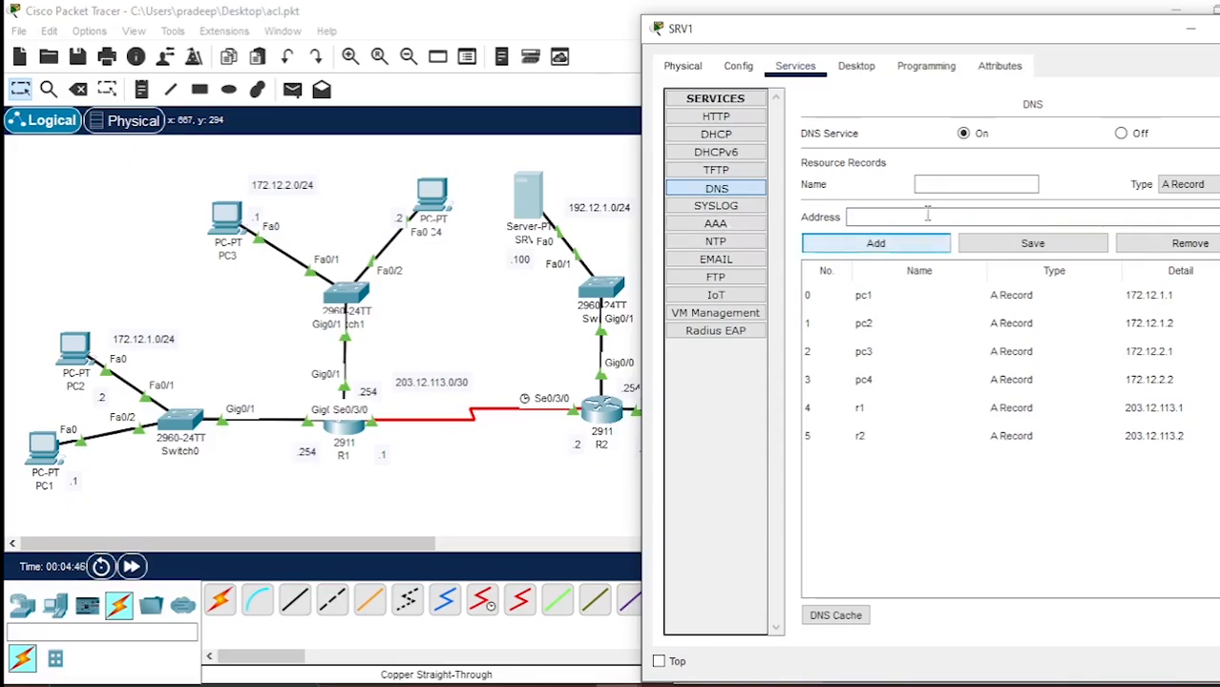
# Step: Add a DNS A record mapping SRV1 to 192.12.1.100
pyautogui.click(964, 187)
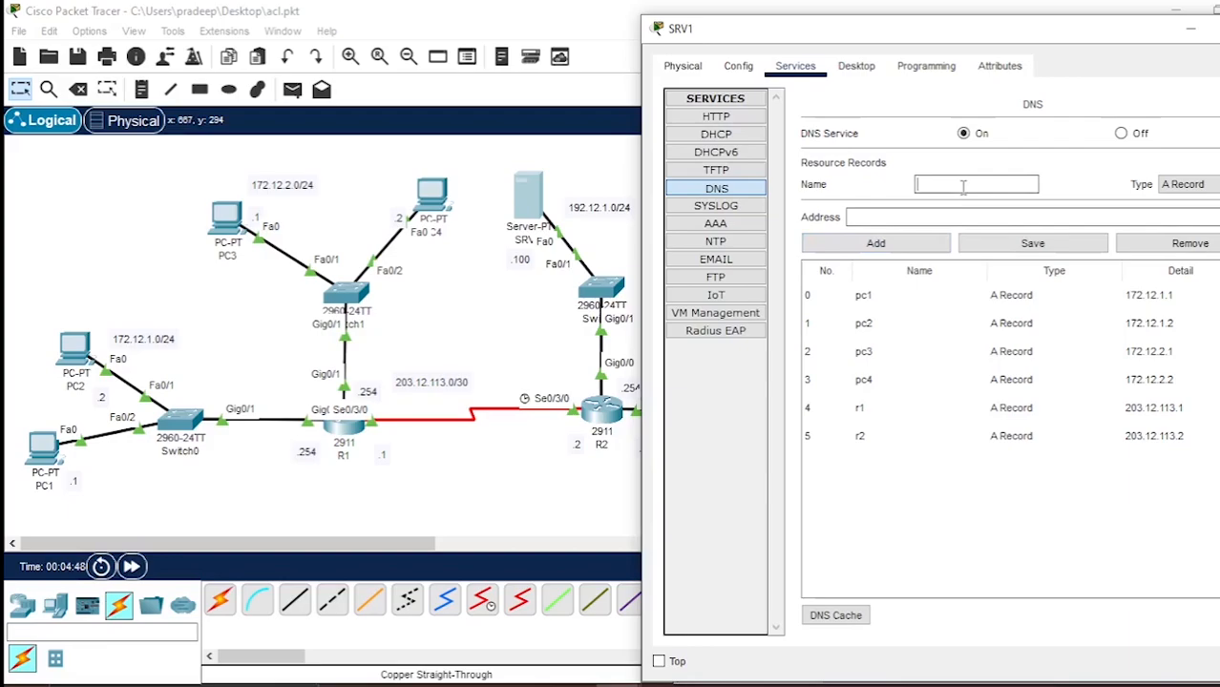
pyautogui.write('SRV1')
pyautogui.click(889, 218)
pyautogui.write('192.12')
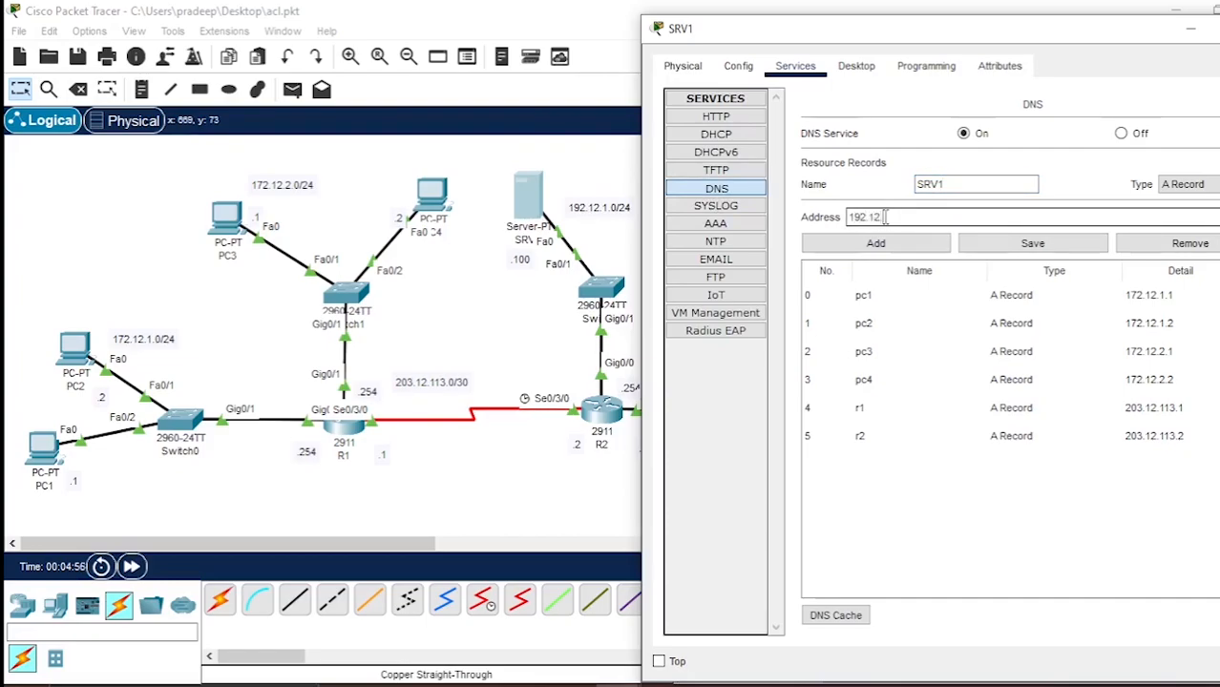
pyautogui.write('.1.100')
pyautogui.click(875, 244)
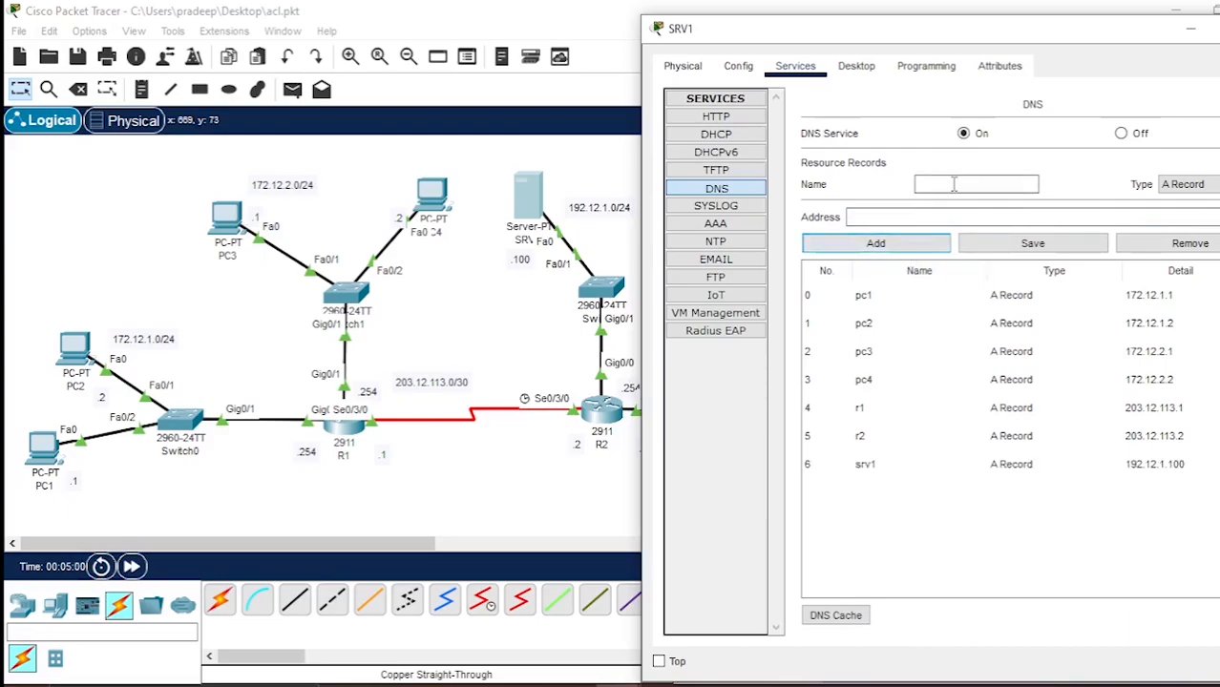
# Step: Add a DNS A record mapping SRV2 to 192.12.2.100
pyautogui.moveTo(1017, 46); pyautogui.dragTo(433, 104)
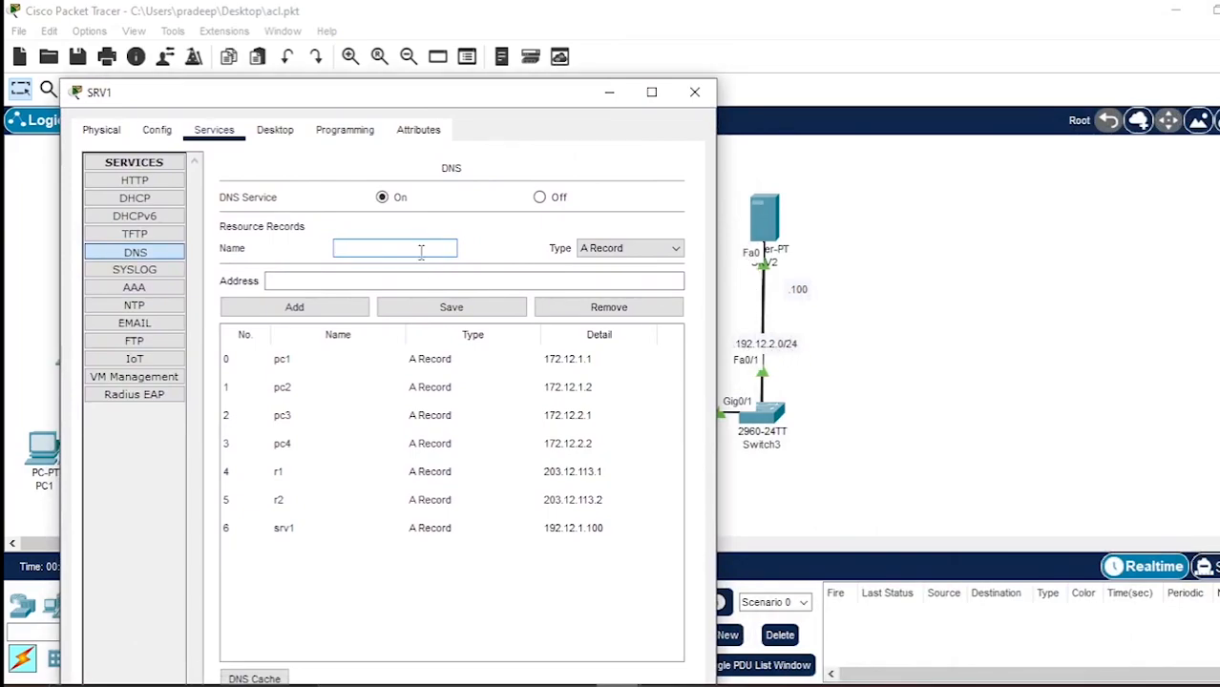
pyautogui.write('SRV2')
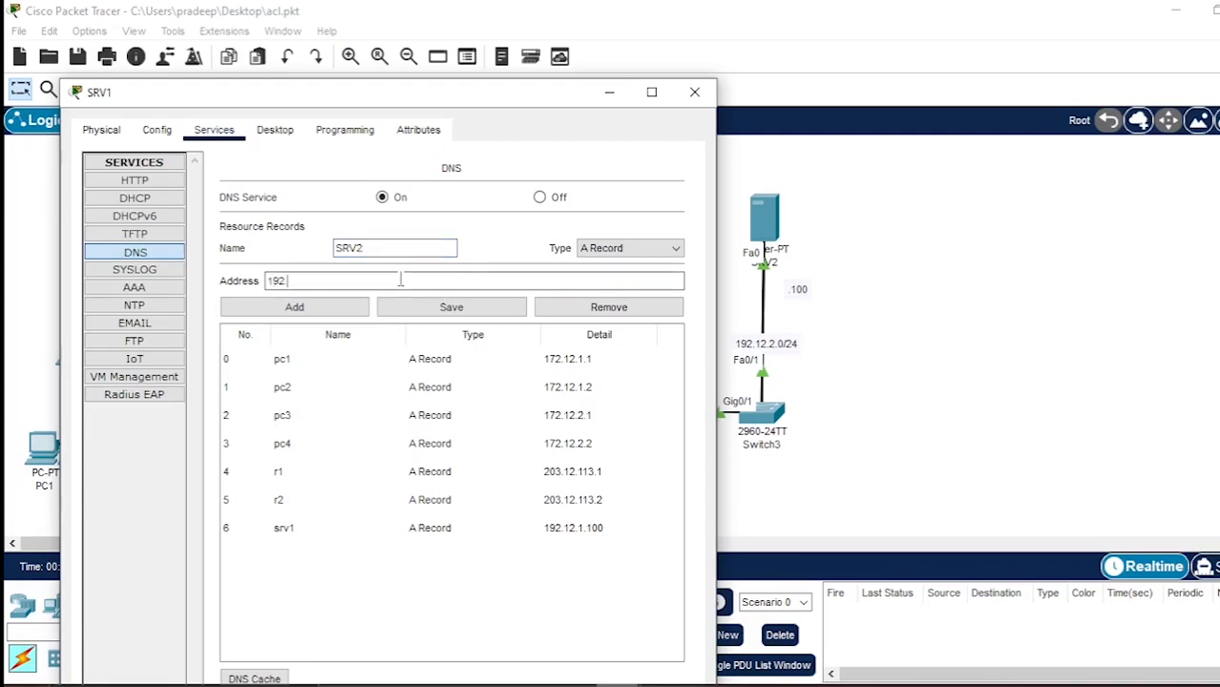
pyautogui.click(400, 280)
pyautogui.write('192.12.2.100')
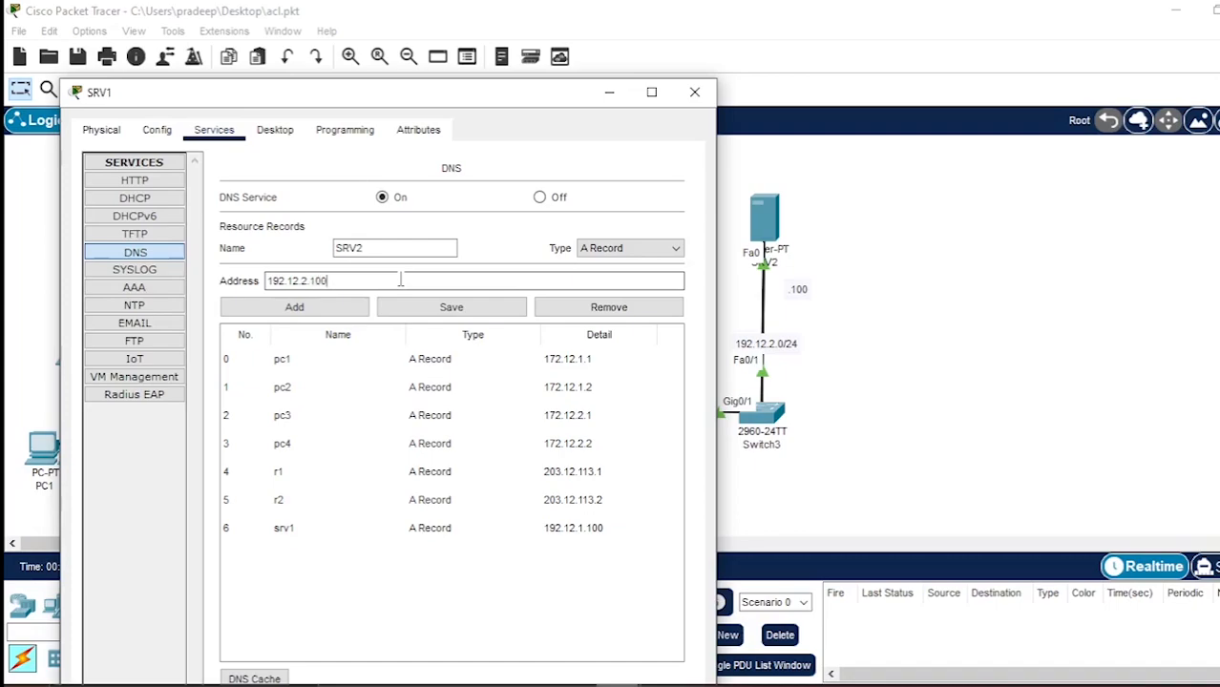
pyautogui.click(359, 308)
pyautogui.moveTo(410, 96); pyautogui.dragTo(412, 75)
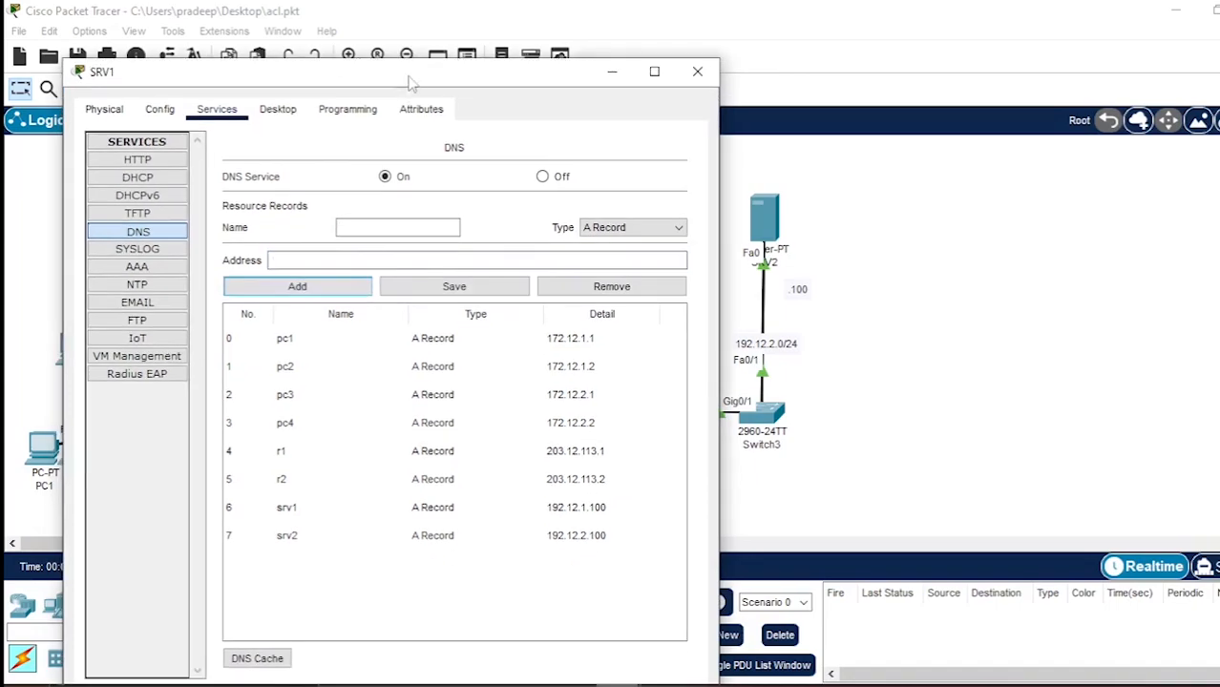
pyautogui.click(352, 232)
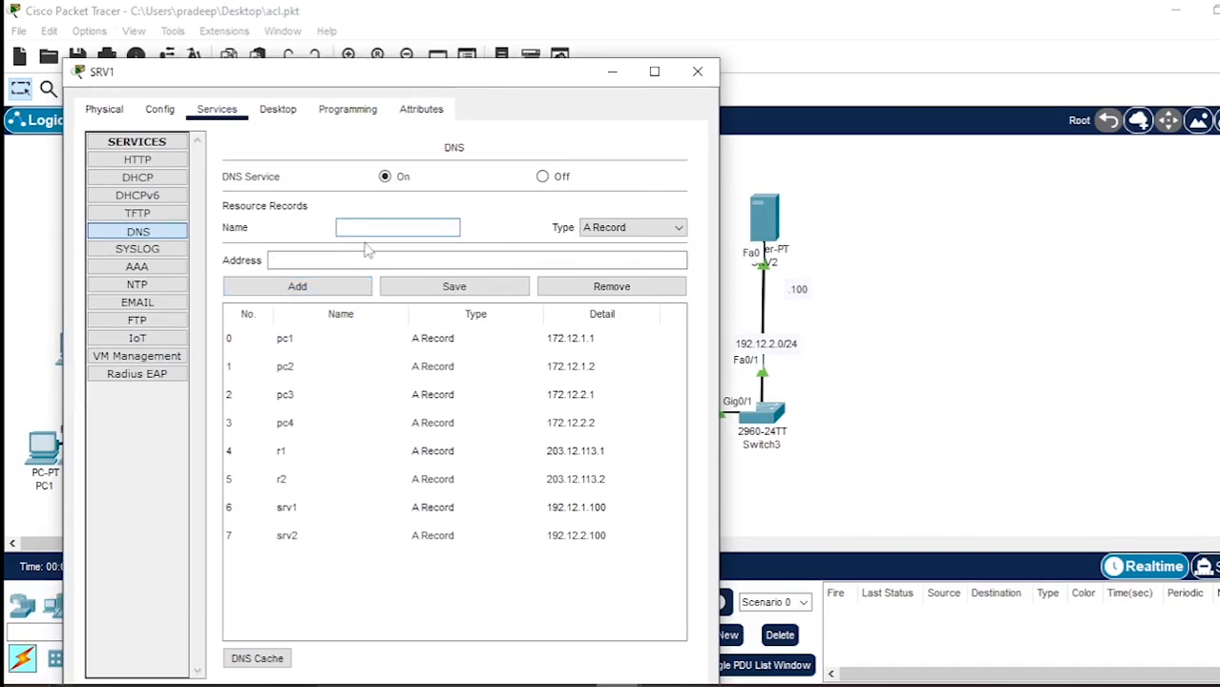
pyautogui.write('www.cisco.')
pyautogui.write('com')
pyautogui.click(365, 261)
pyautogui.write('192.12.2.100')
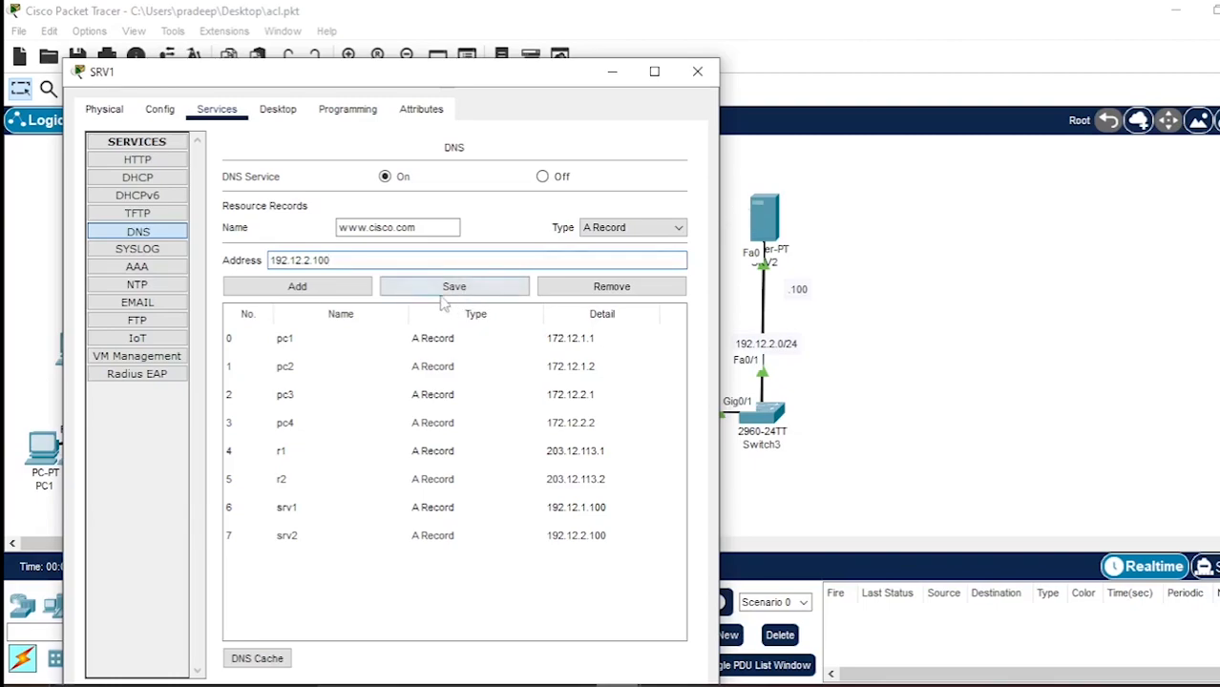
pyautogui.click(339, 289)
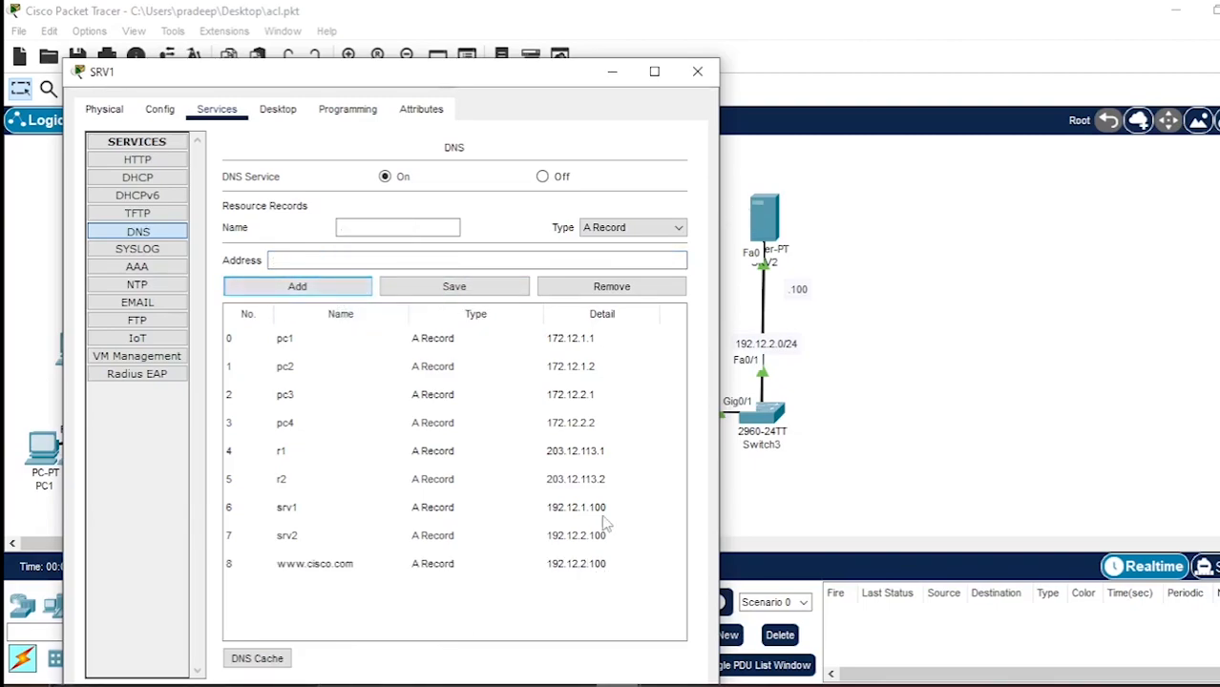
pyautogui.click(698, 72)
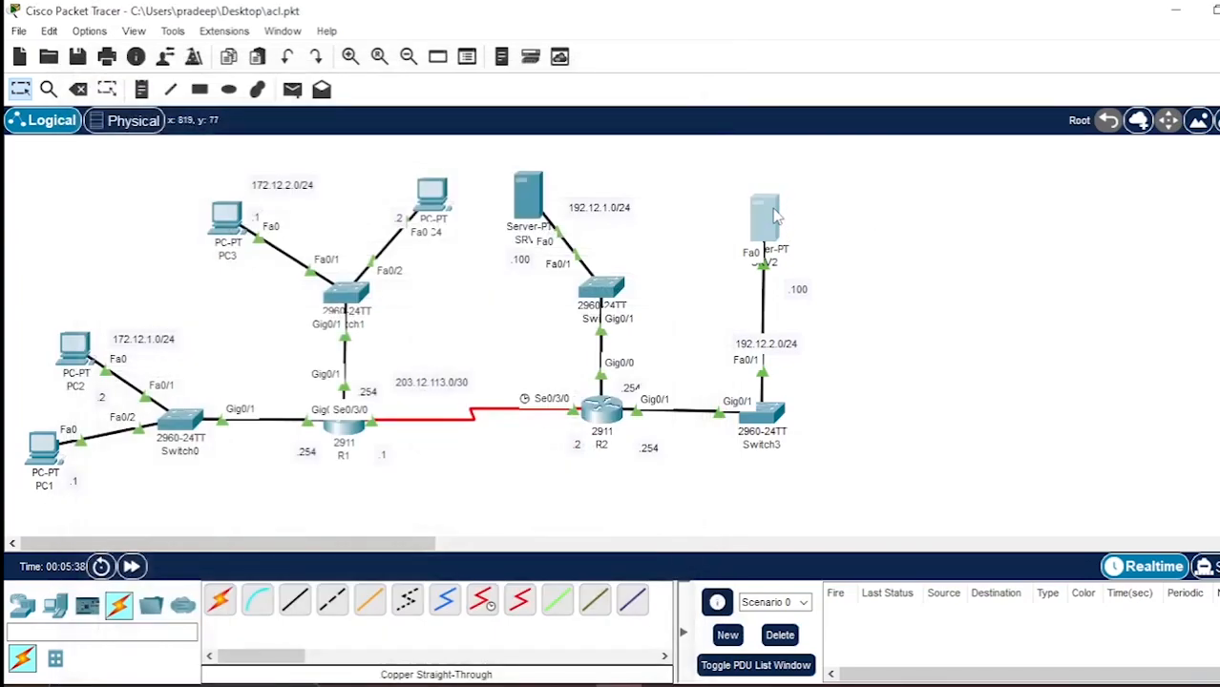
# Step: Give server SRV2 the static IPv4 address 192.12.2.100 with subnet mask 255.255.255.0
pyautogui.click(763, 218)
pyautogui.moveTo(790, 80); pyautogui.dragTo(1052, 63)
pyautogui.click(852, 86)
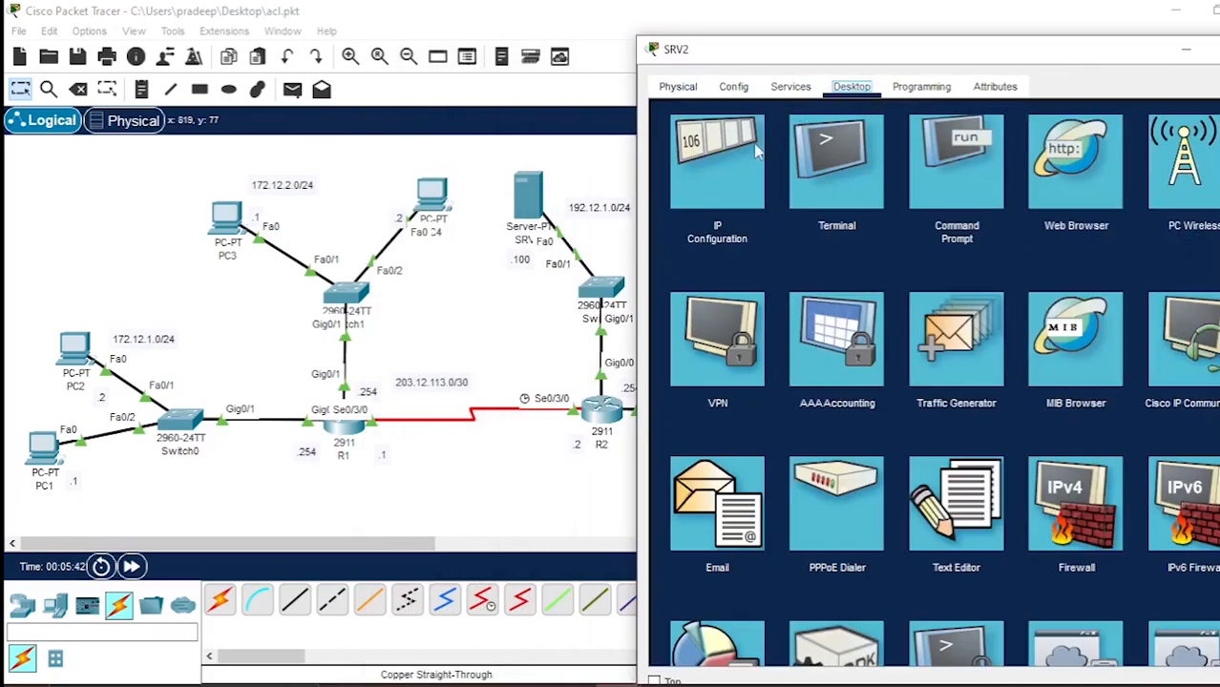
pyautogui.click(750, 167)
pyautogui.click(915, 197)
pyautogui.write('192.12.1.100')
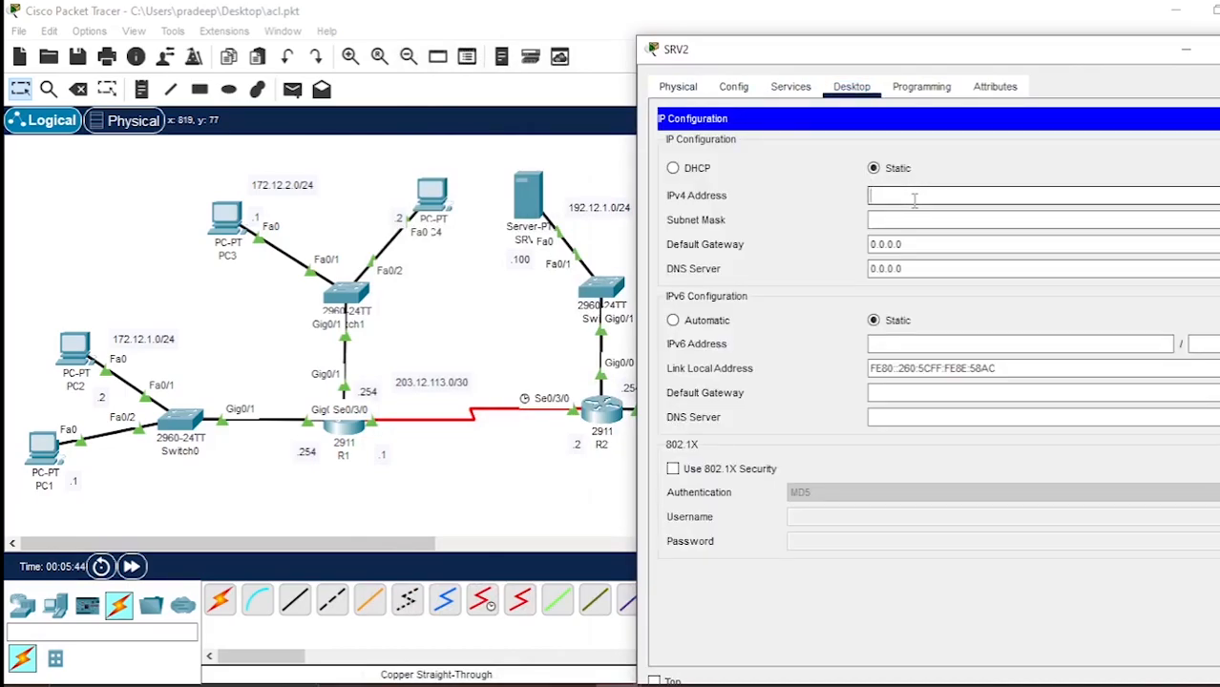
pyautogui.press('BackSpace')
pyautogui.press('BackSpace')
pyautogui.press('BackSpace')
pyautogui.press('BackSpace')
pyautogui.press('BackSpace')
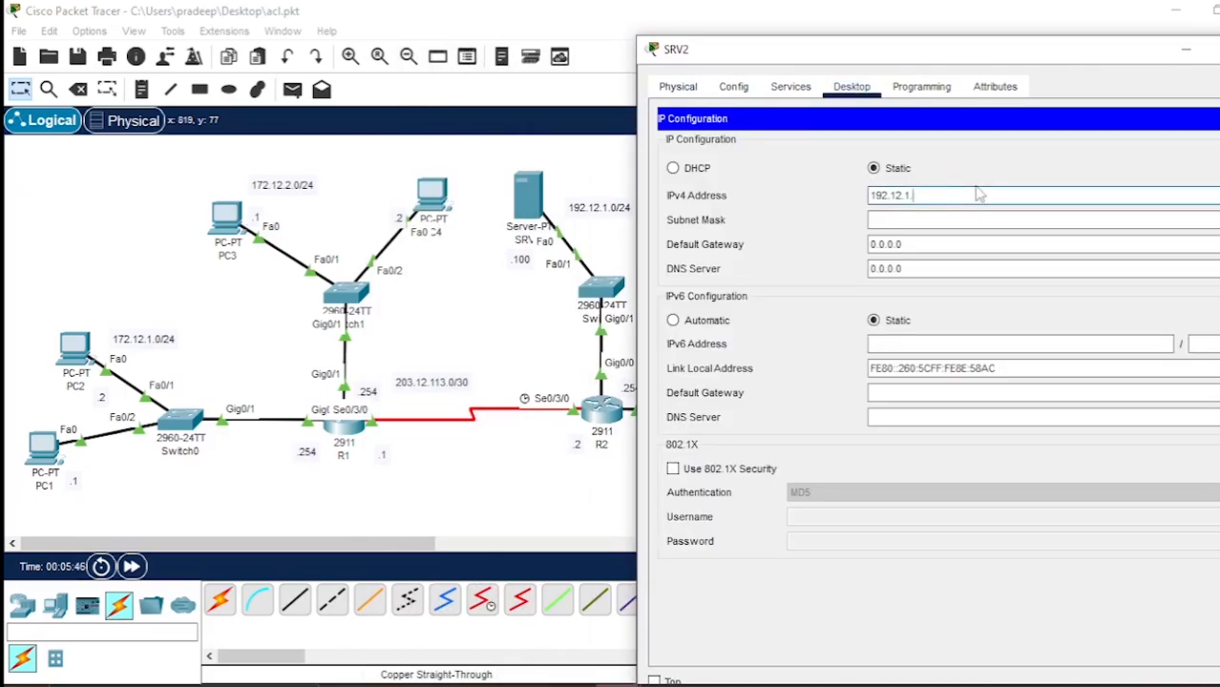
pyautogui.write('2.100')
pyautogui.click(967, 220)
# Step: Set SRV2's IPv4 default gateway to 192.12.2.254
pyautogui.press('Tab')
pyautogui.write('192.12.1.100')
pyautogui.press('BackSpace')
pyautogui.press('BackSpace')
pyautogui.press('BackSpace')
pyautogui.press('BackSpace')
pyautogui.press('BackSpace')
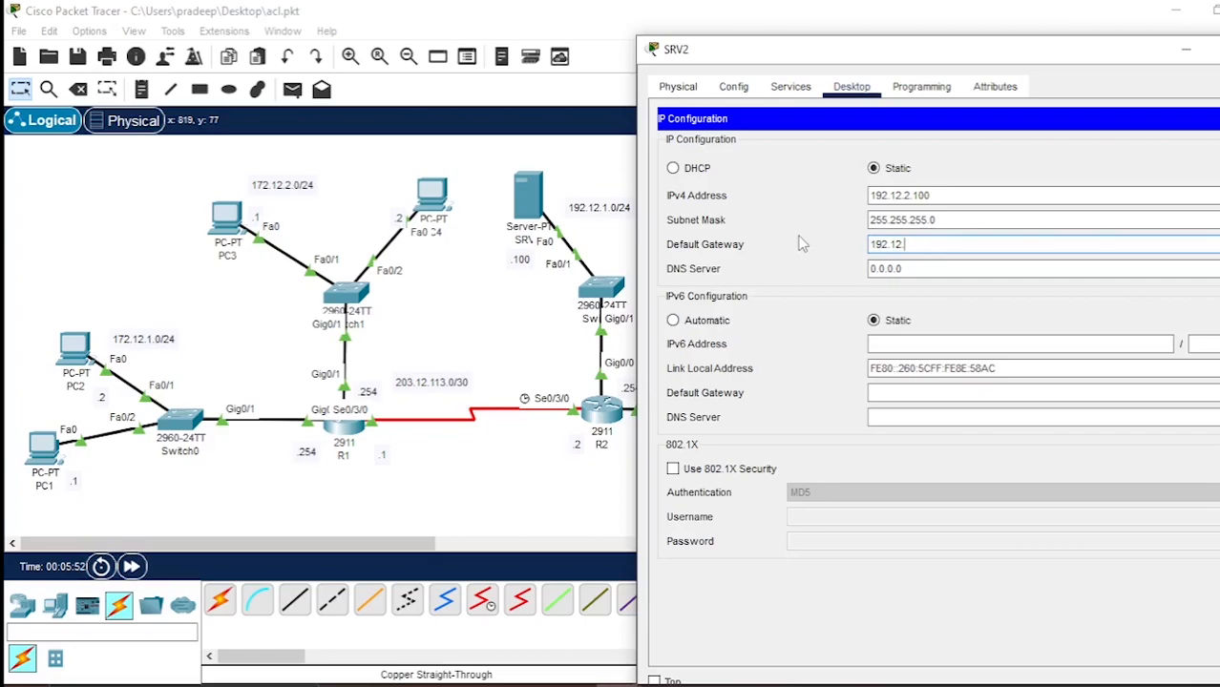
pyautogui.write('2.254')
# Step: Set SRV2's DNS server to 192.12.1.100 and close its configuration
pyautogui.press('Tab')
pyautogui.write('192.12.1.100')
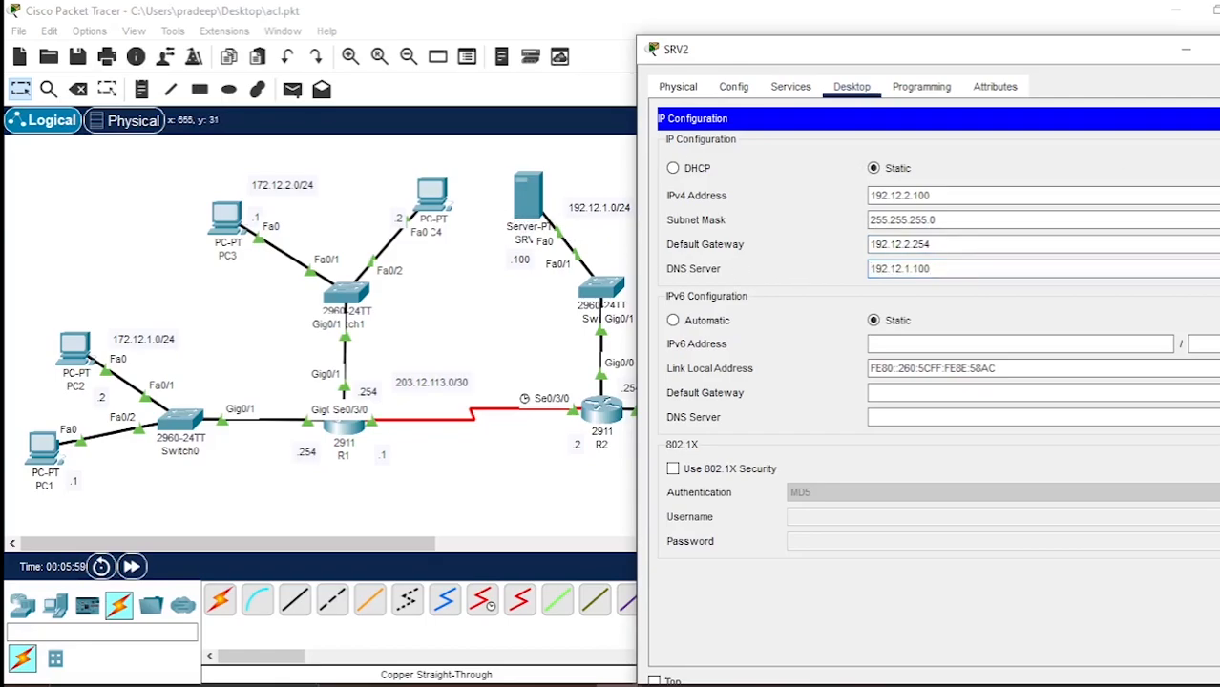
pyautogui.click(1219, 118)
pyautogui.click(1219, 48)
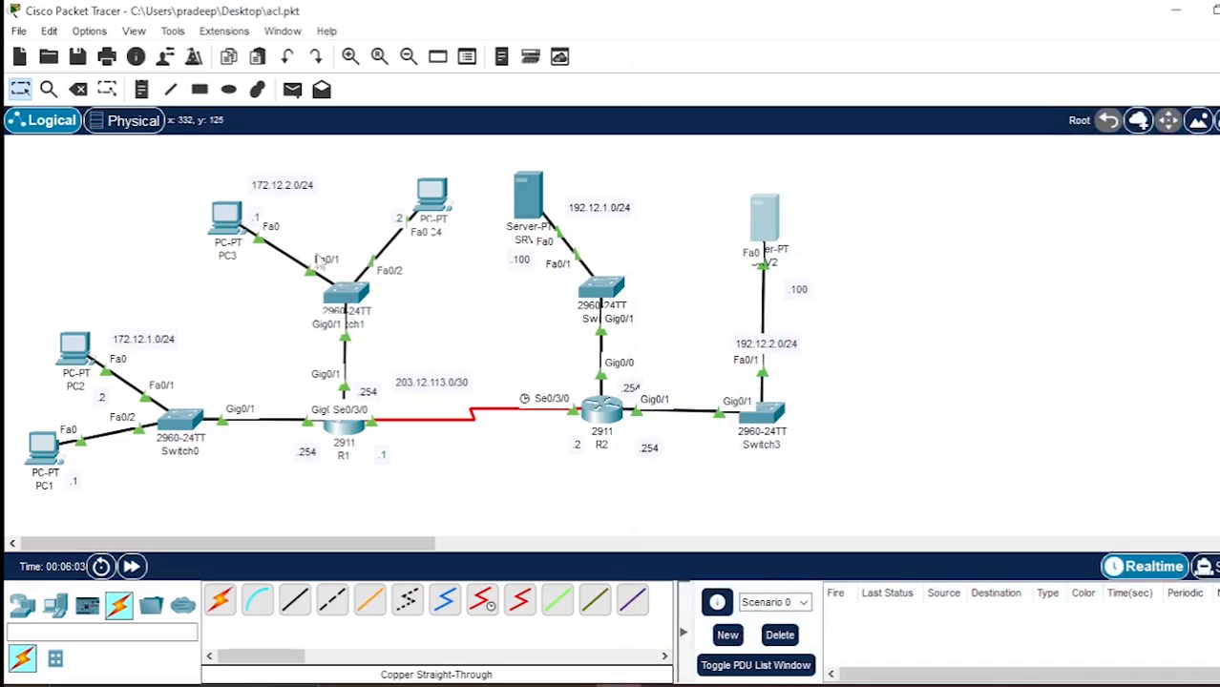
# Step: Place a text note reading 100 above the 172.12.1.0/24 network label near PC2
pyautogui.click(141, 91)
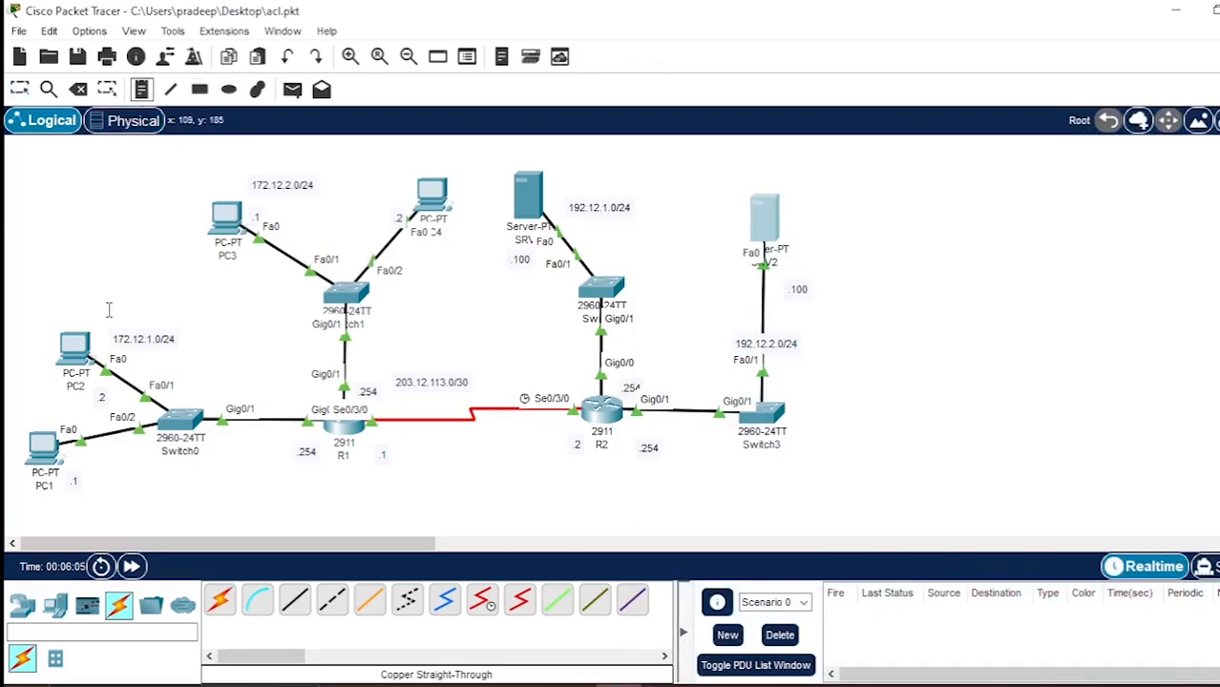
pyautogui.click(109, 310)
pyautogui.write('.100')
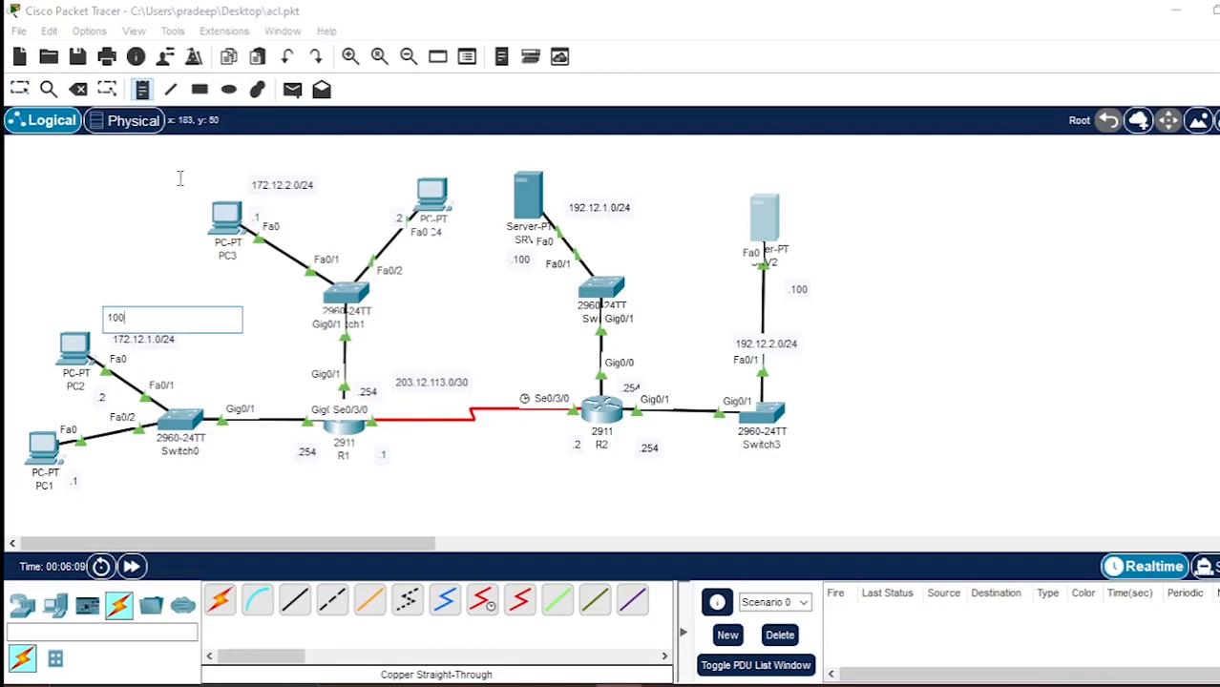
# Step: Place a text note reading 101 just below the 172.12.2.0/24 network label near PC3
pyautogui.click(293, 214)
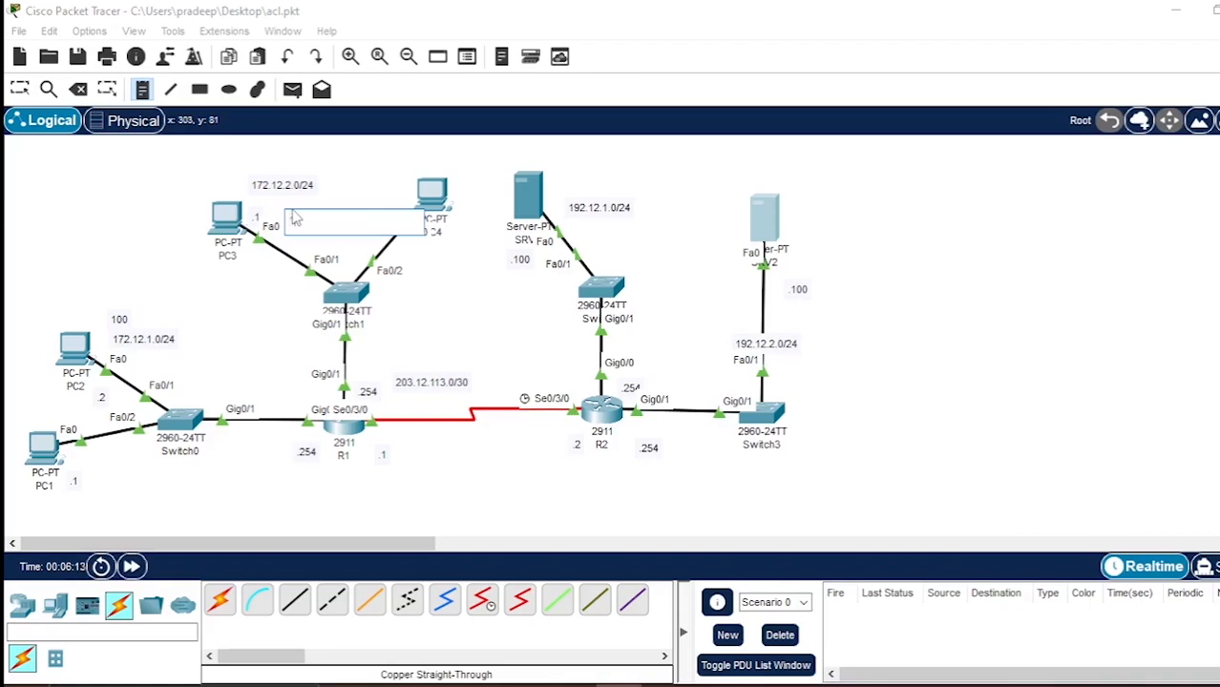
pyautogui.write('101')
pyautogui.click(247, 272)
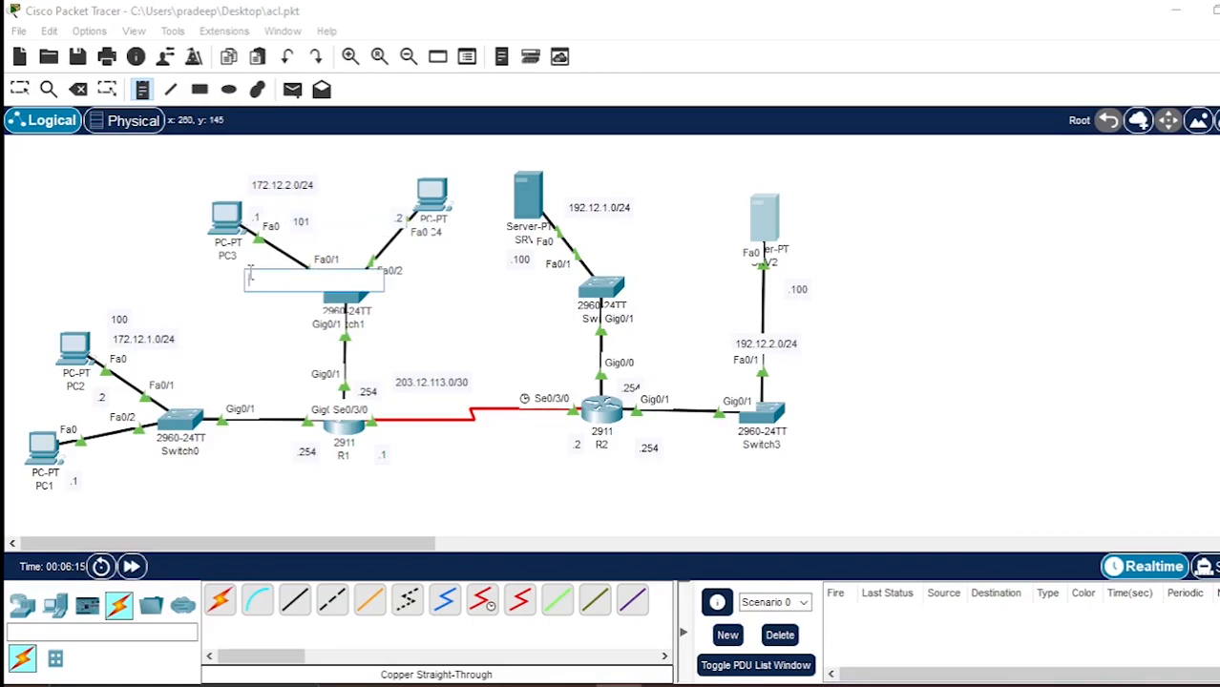
pyautogui.click(19, 90)
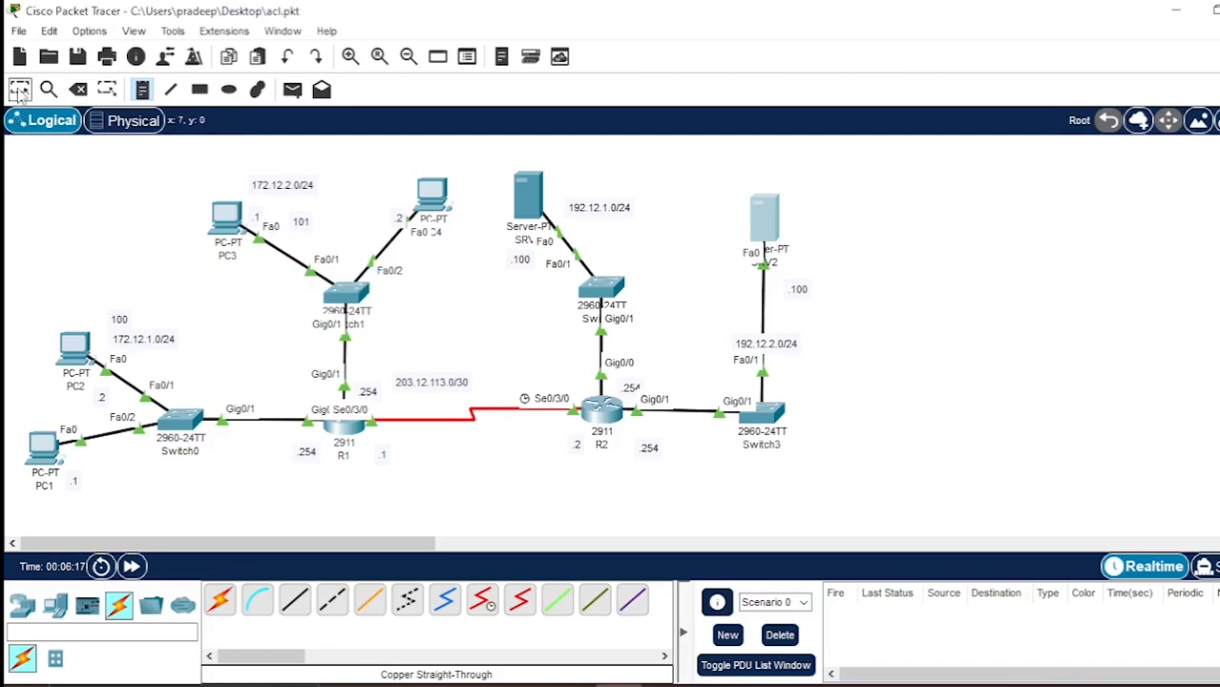
pyautogui.moveTo(291, 226); pyautogui.dragTo(290, 211)
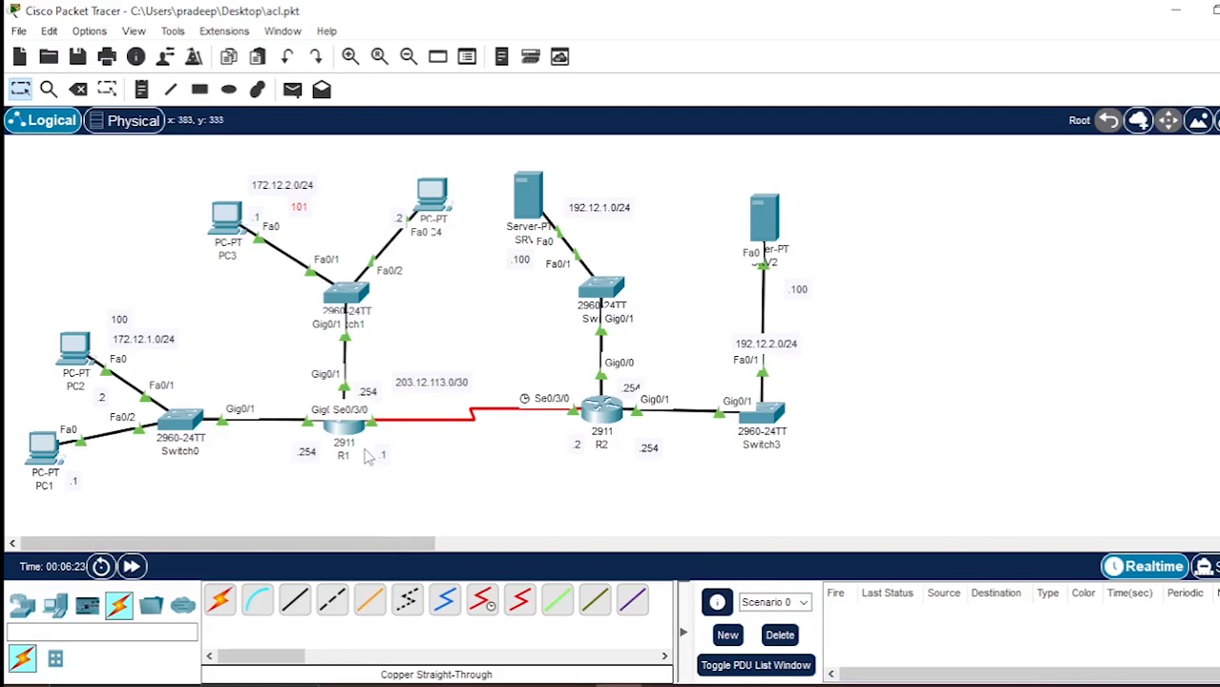
# Step: Open router R1's command line and enter global configuration mode through privileged mode
pyautogui.moveTo(359, 456)
pyautogui.click(345, 428)
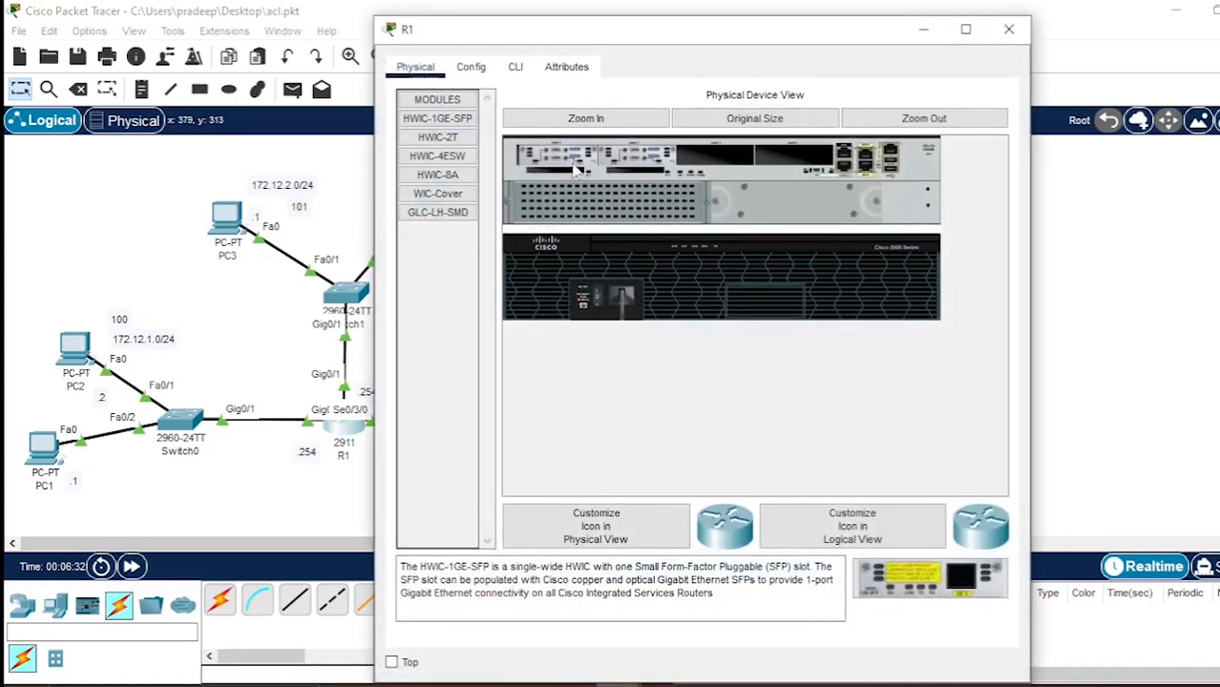
pyautogui.moveTo(589, 33); pyautogui.dragTo(745, 30)
pyautogui.click(673, 65)
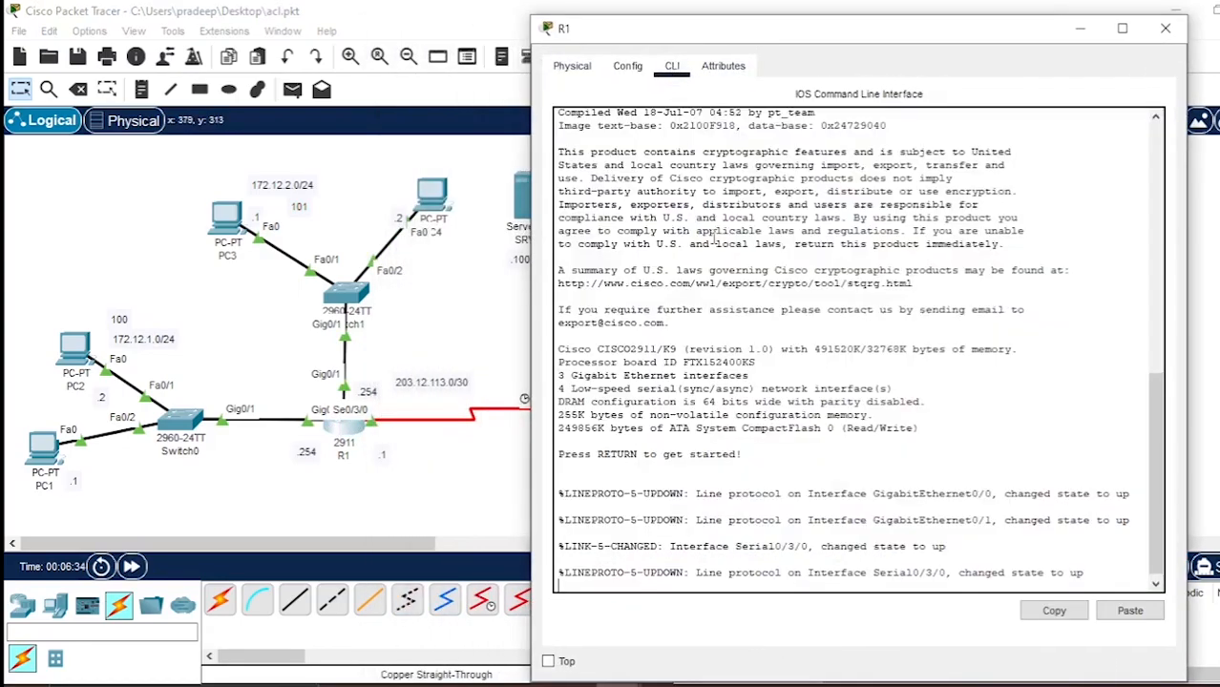
pyautogui.press('Return')
pyautogui.press('Return')
pyautogui.write('en')
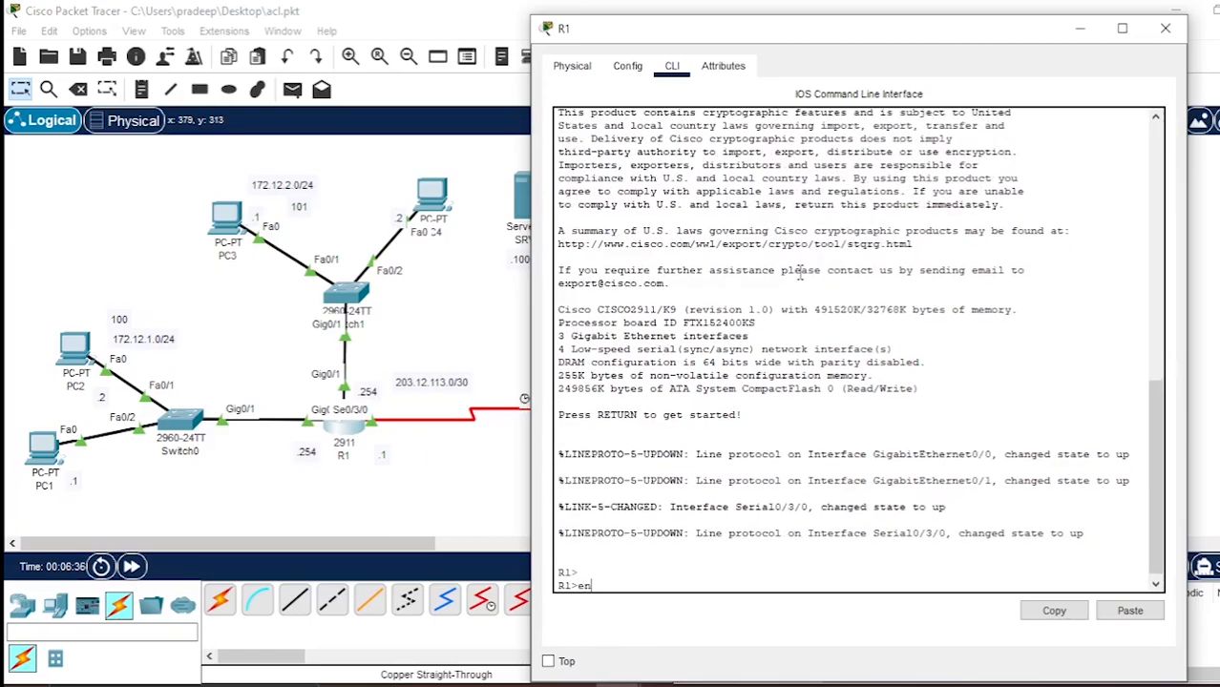
pyautogui.write('able')
pyautogui.press('Return')
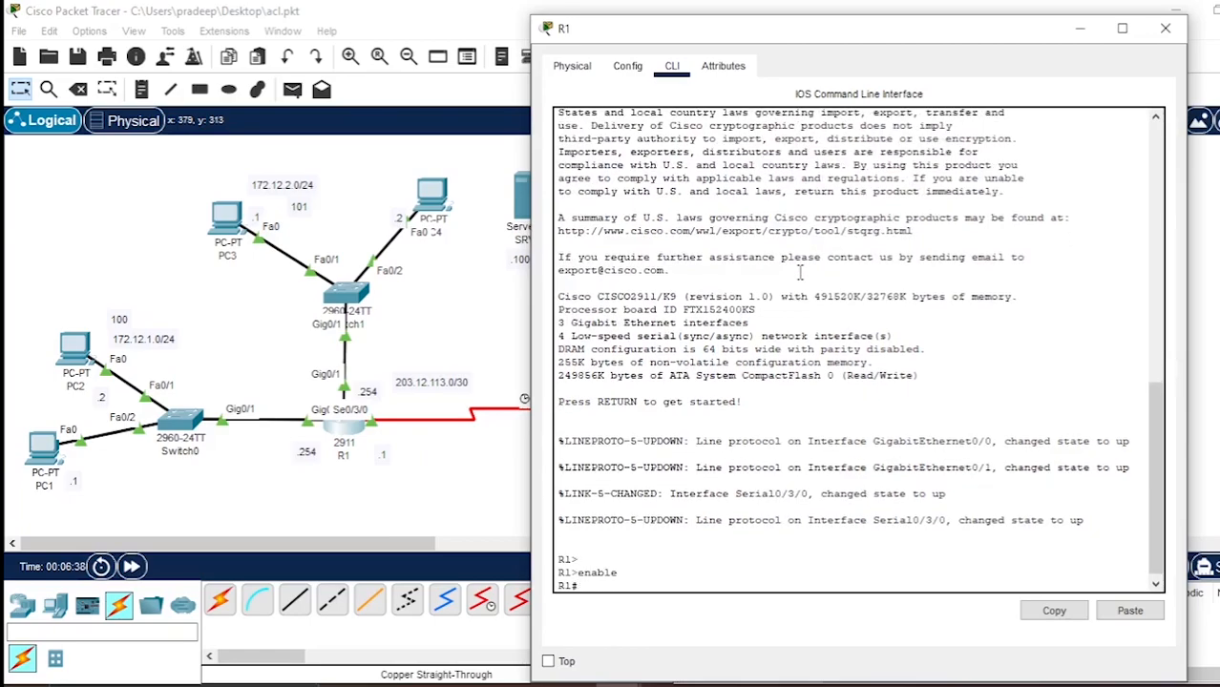
pyautogui.write('confi ter')
pyautogui.press('Return')
# Step: Start OSPF process 1 on R1 and advertise network 203.12.113.0 with wildcard 0.0.0.3 in area 0
pyautogui.write('ig)#i')
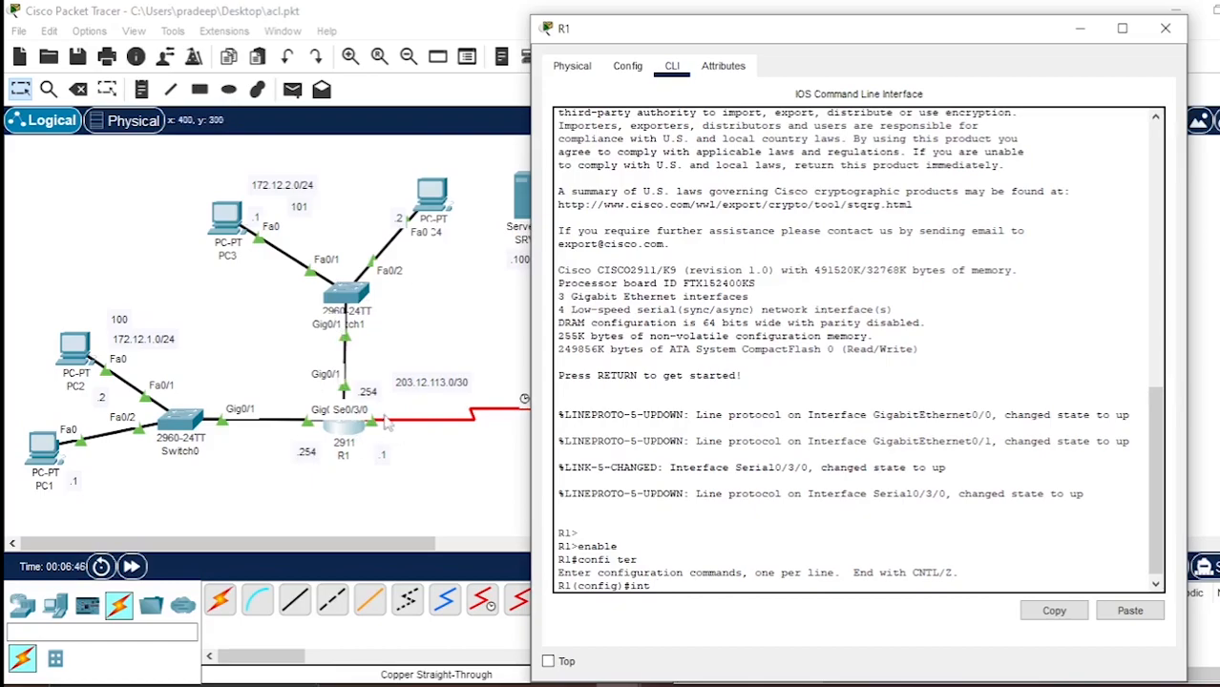
pyautogui.write('nt')
pyautogui.press('BackSpace')
pyautogui.press('BackSpace')
pyautogui.press('BackSpace')
pyautogui.press('BackSpace')
pyautogui.write('router ospf 1')
pyautogui.press('Return')
pyautogui.write('net 203.1')
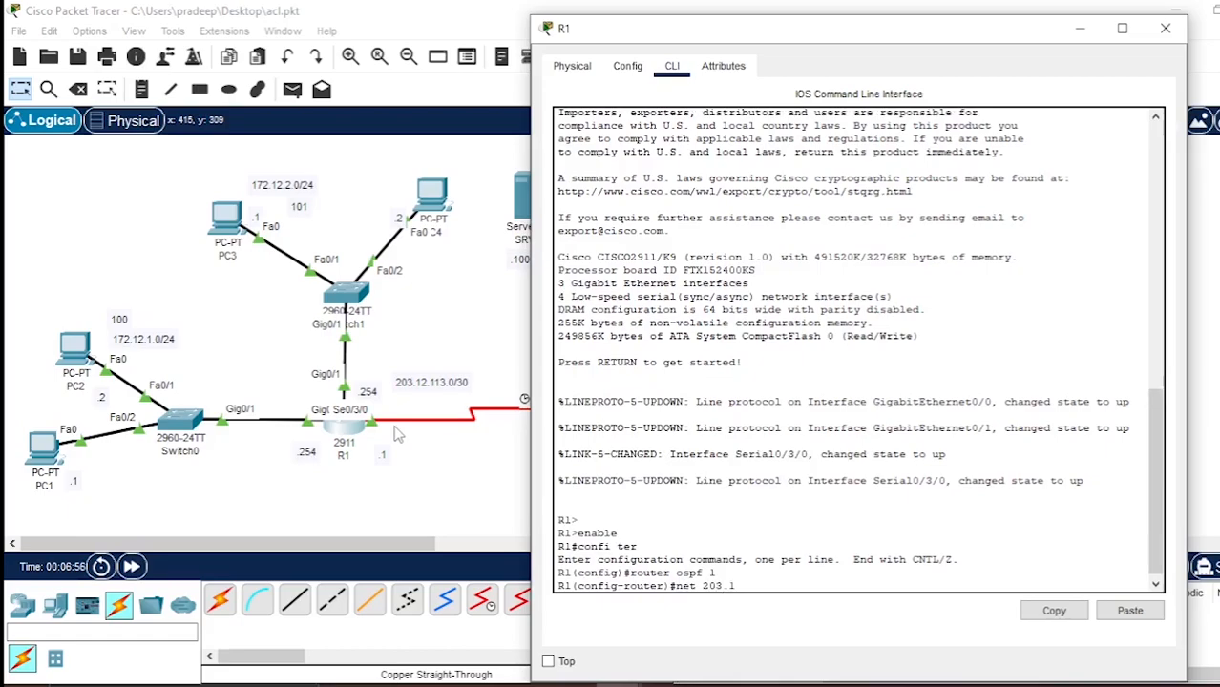
pyautogui.write('2.113.0 0.0.0.3 area 0')
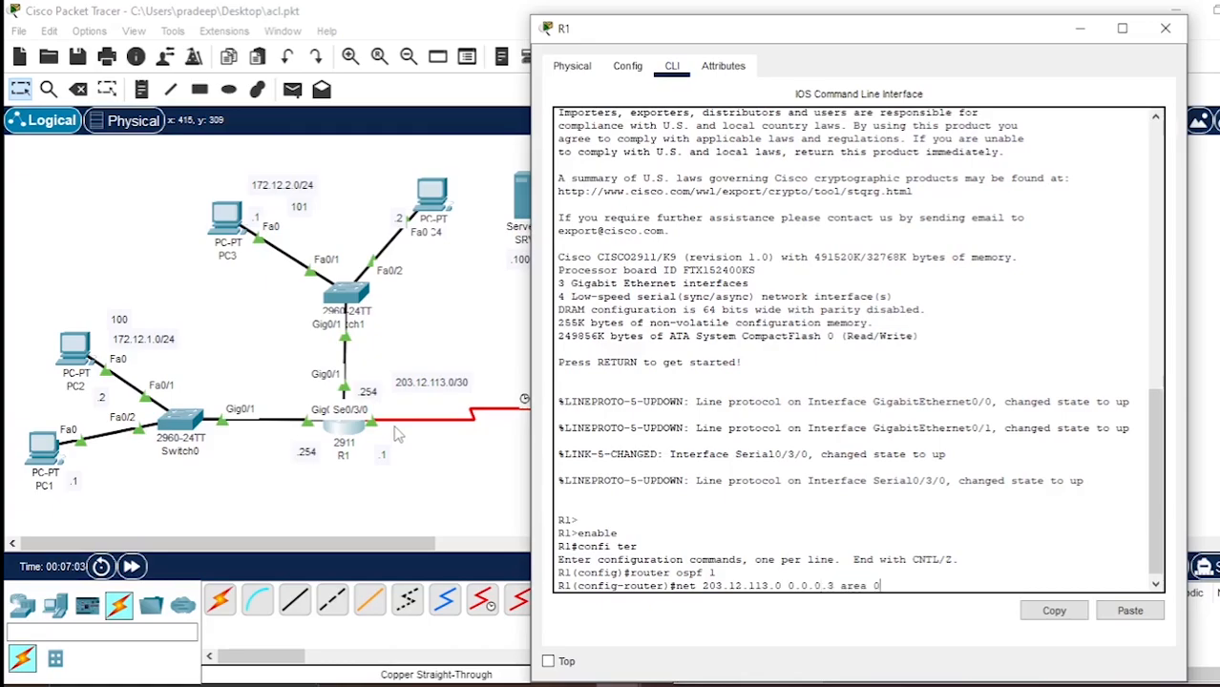
pyautogui.press('Return')
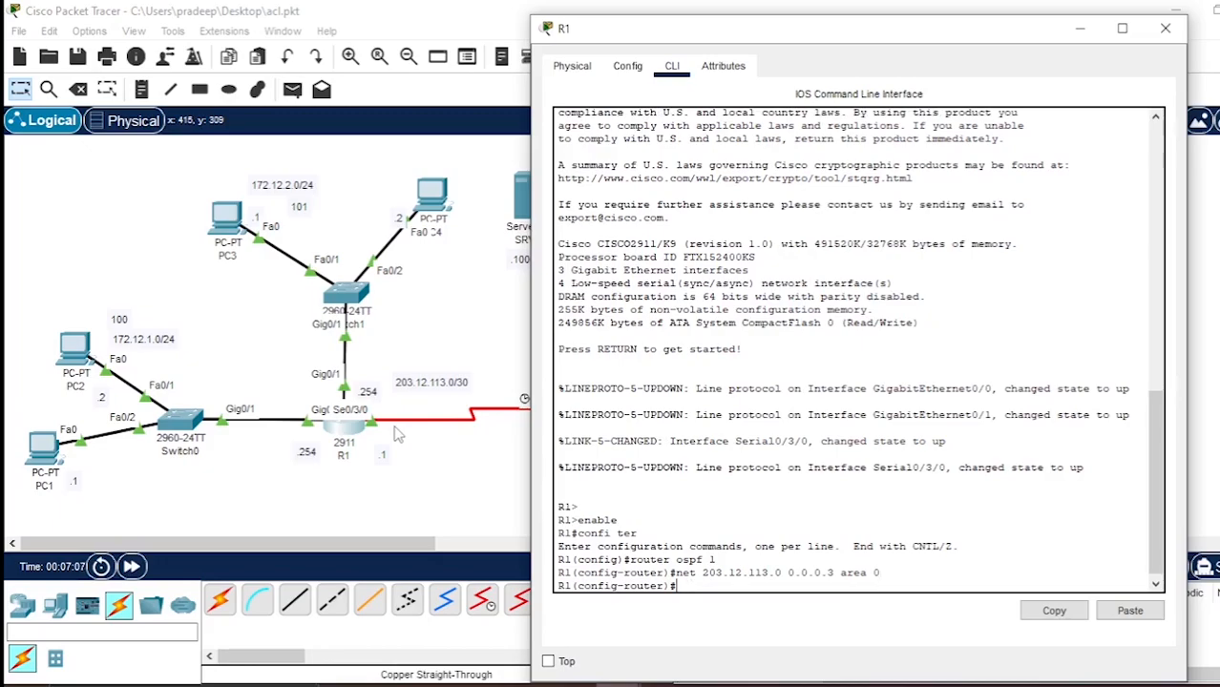
# Step: Advertise networks 172.12.2.0 and 172.12.1.0 with wildcard 0.0.0.255 in area 0 of R1's OSPF process
pyautogui.write('net 172')
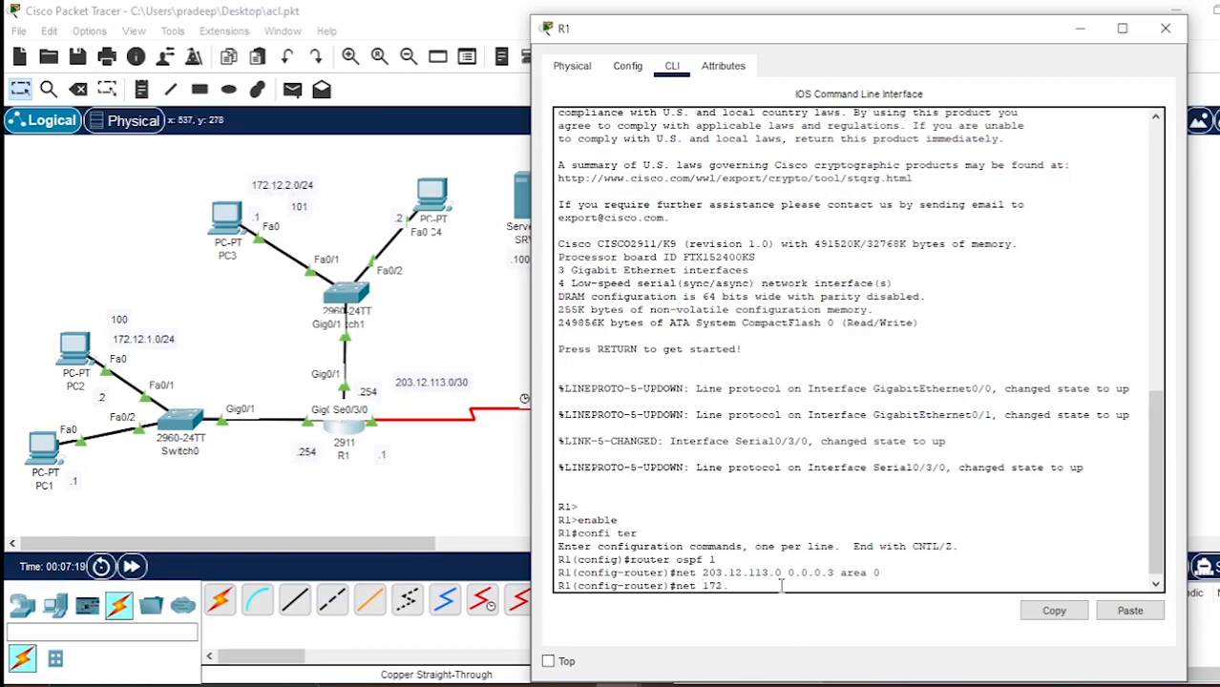
pyautogui.write('.12.2.0 0.0.0.255 area 0')
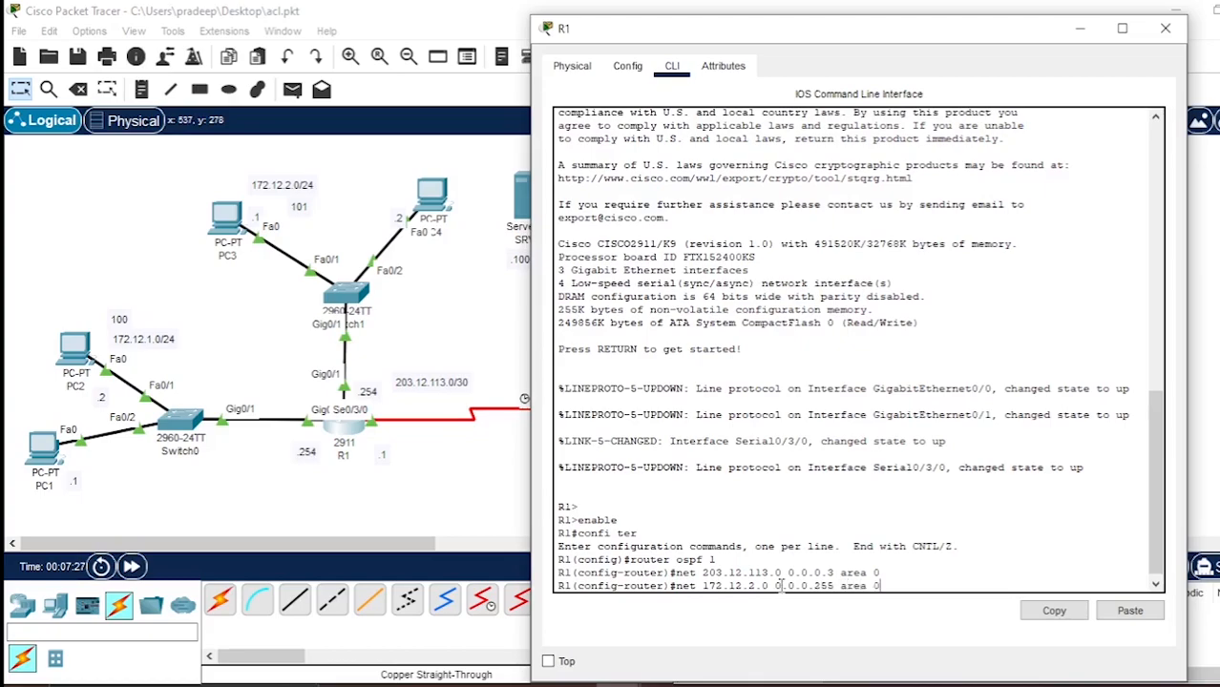
pyautogui.press('Return')
pyautogui.press('Up')
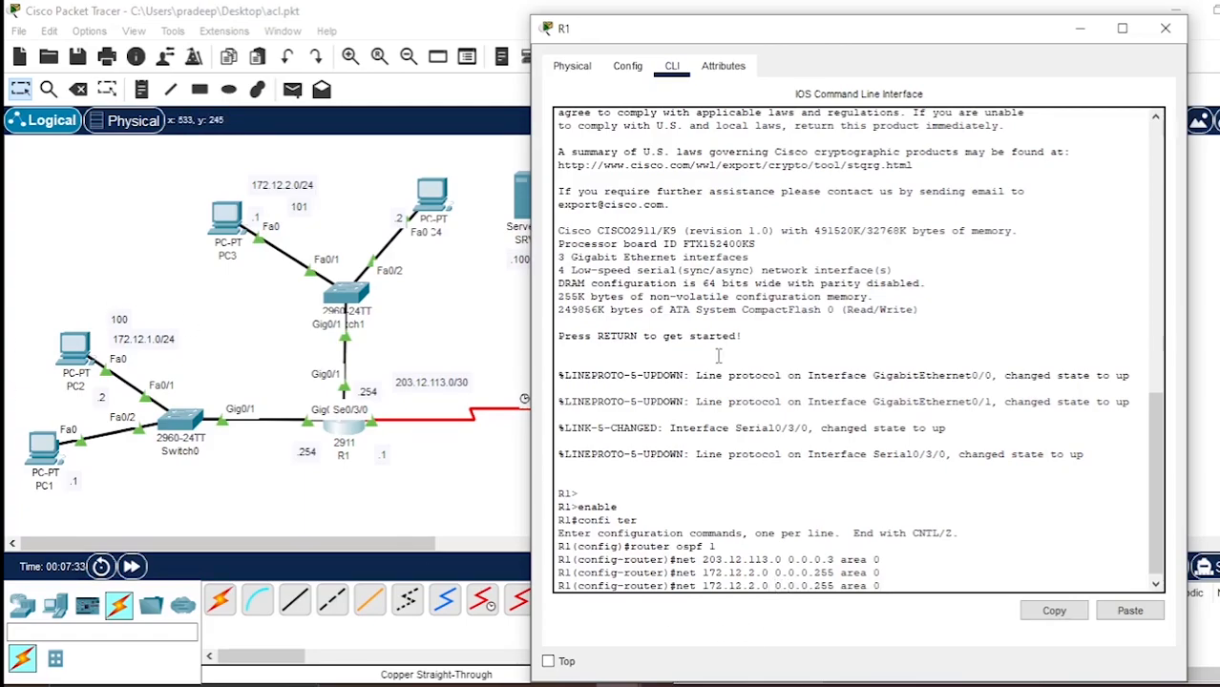
pyautogui.press('BackSpace')
pyautogui.write('1')
pyautogui.press('Return')
# Step: Check R1's OSPF interfaces with do sh ip ospf int br, and close the router's window
pyautogui.write('do sh ip ospf i')
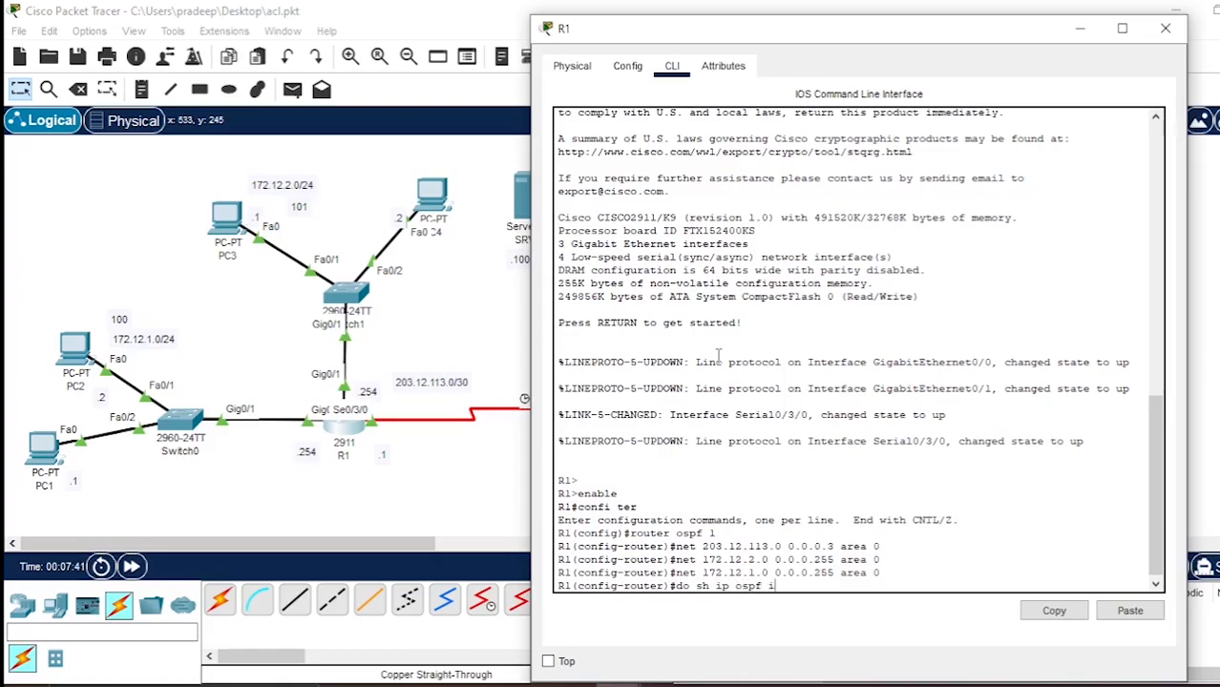
pyautogui.write('nt nbr')
pyautogui.press('BackSpace')
pyautogui.write('r')
pyautogui.press('Return')
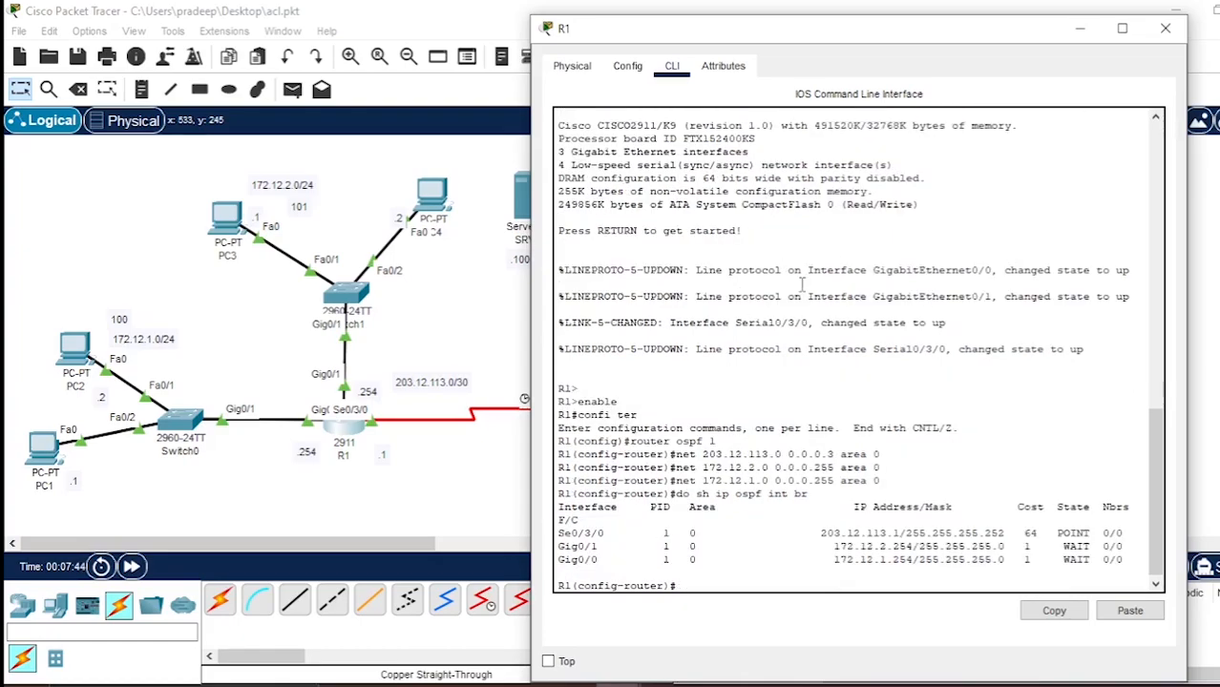
pyautogui.click(1165, 27)
# Step: Open router R2's command line and enter global configuration mode through privileged mode
pyautogui.click(612, 429)
pyautogui.moveTo(877, 39); pyautogui.dragTo(1155, 16)
pyautogui.click(835, 58)
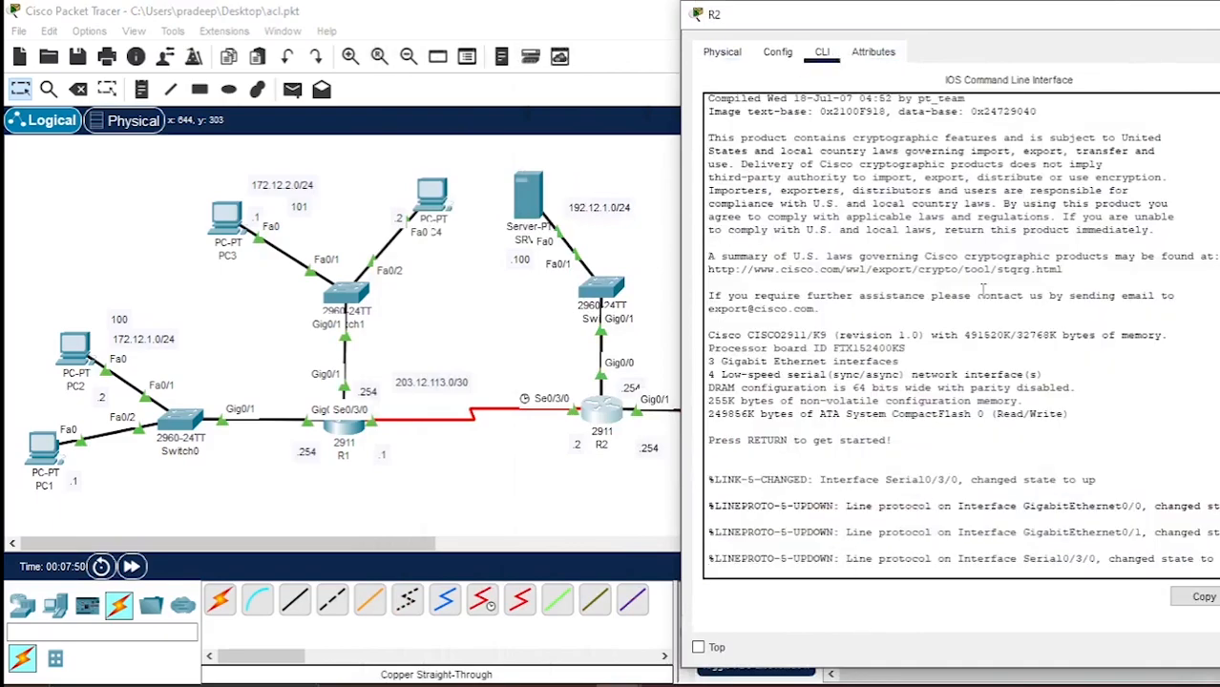
pyautogui.moveTo(950, 16); pyautogui.dragTo(807, 53)
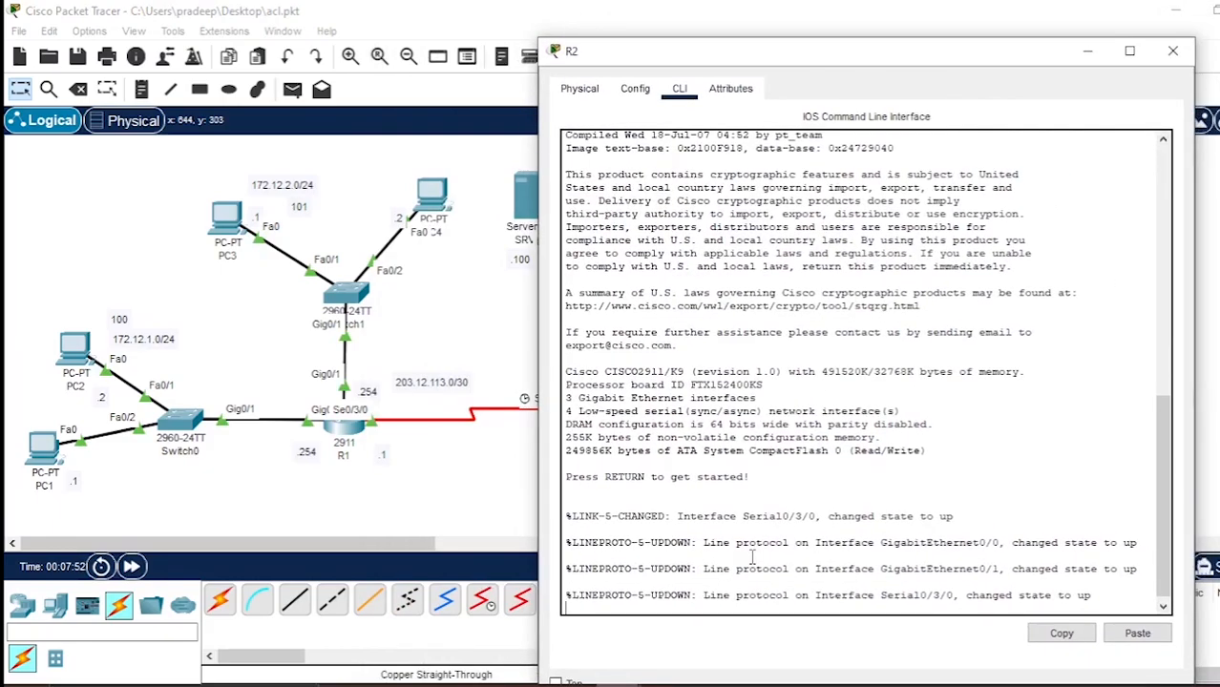
pyautogui.press('Return')
pyautogui.press('Return')
pyautogui.write('enable')
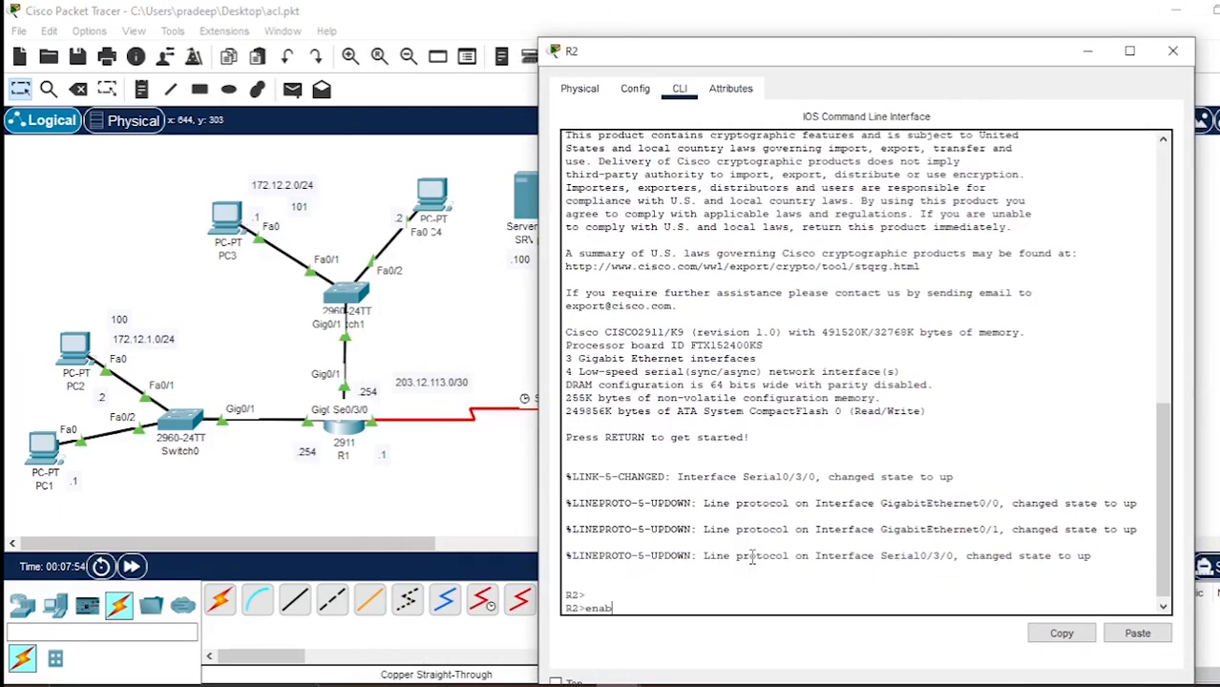
pyautogui.press('Return')
pyautogui.write('confi ter')
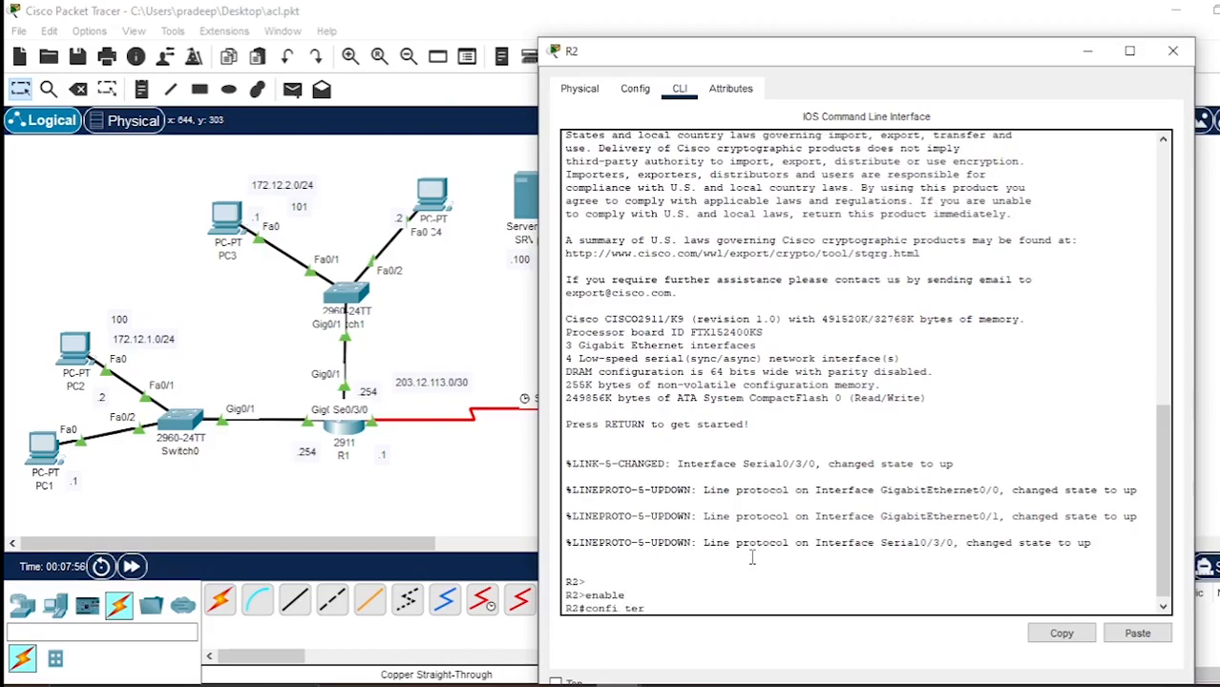
pyautogui.press('Return')
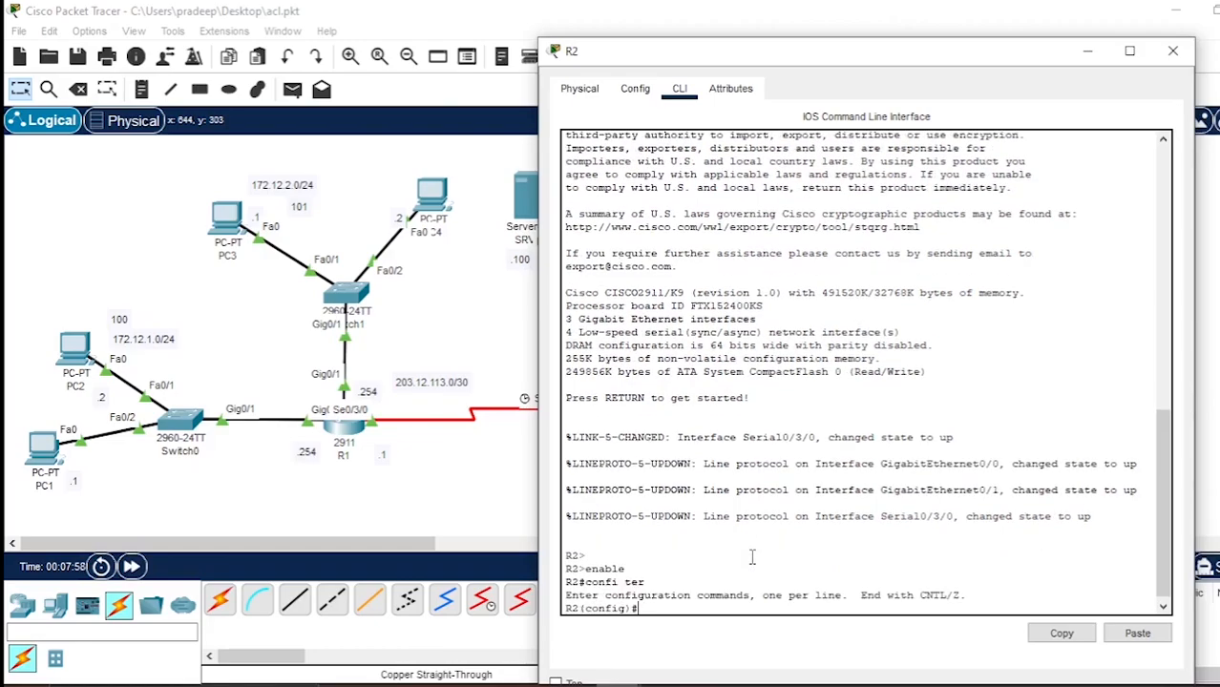
# Step: Start OSPF process 1 on R2 and advertise network 203.12.113.0 with wildcard 0.0.0.3 in area 0
pyautogui.write('router ospf 1')
pyautogui.press('Return')
pyautogui.write('net 203')
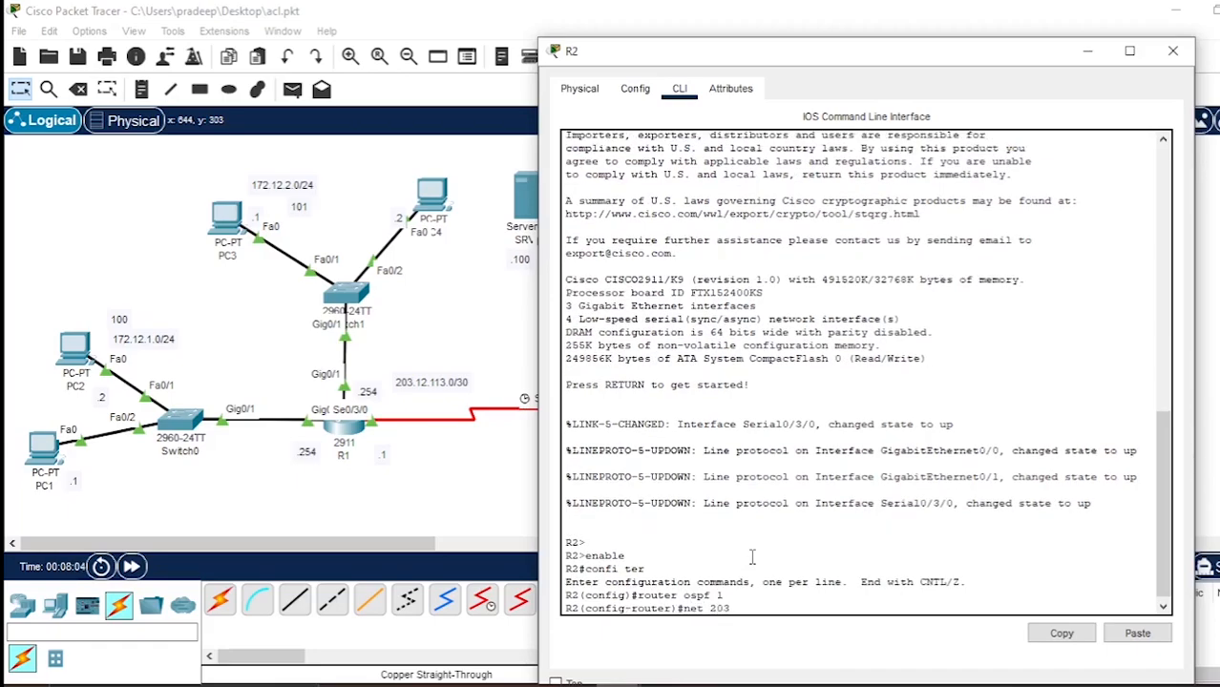
pyautogui.write('.12.113.0 0.0.03 area 0')
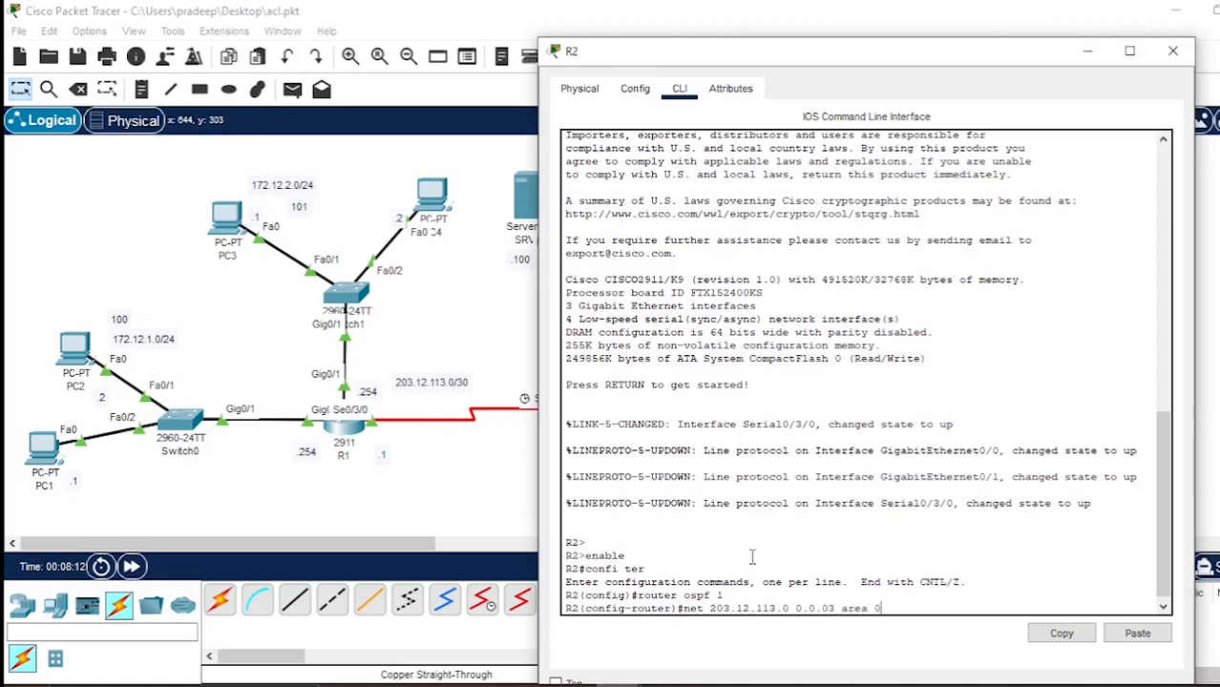
pyautogui.press('Return')
pyautogui.press('Up')
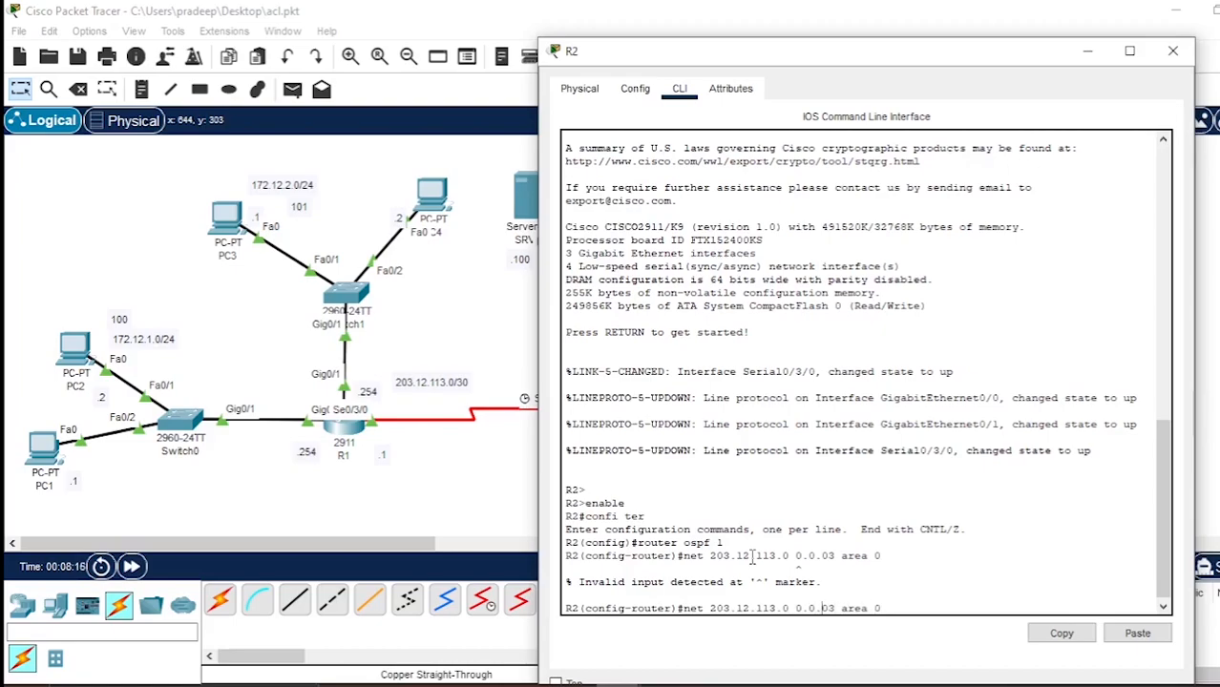
pyautogui.write('.')
pyautogui.press('Return')
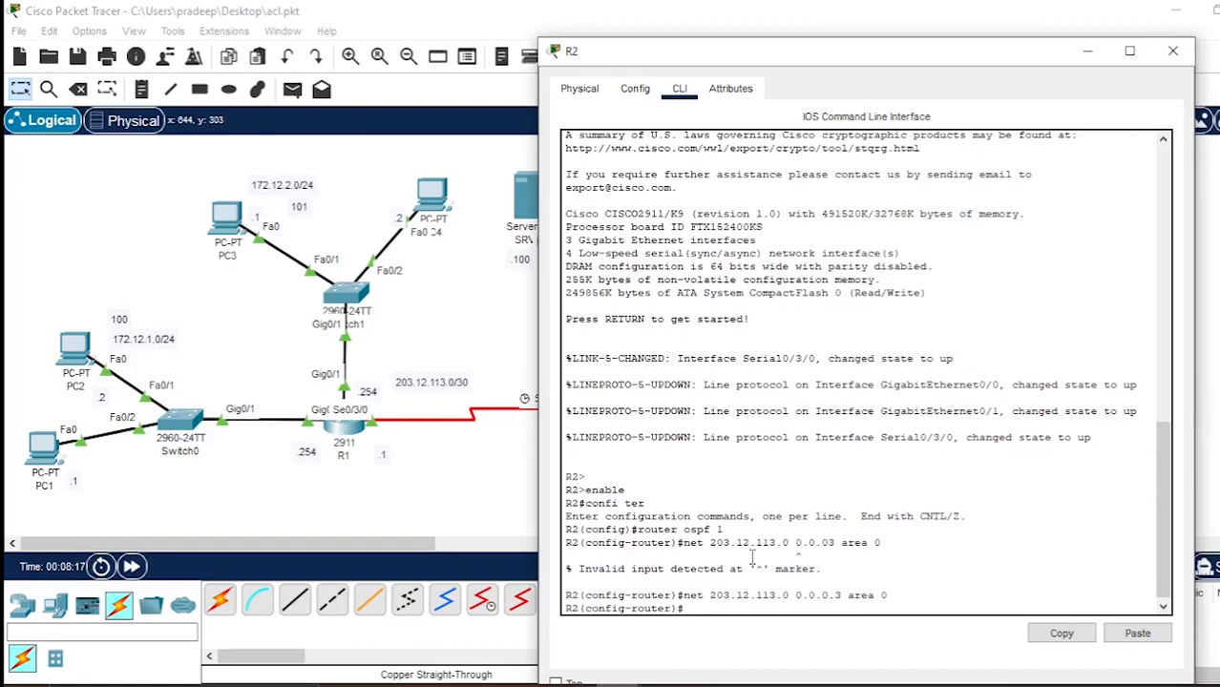
# Step: Advertise networks 192.12.1.0 and 192.12.2.0 with wildcard 0.0.0.255 in area 0 of R2's OSPF process
pyautogui.moveTo(865, 62); pyautogui.dragTo(935, 71)
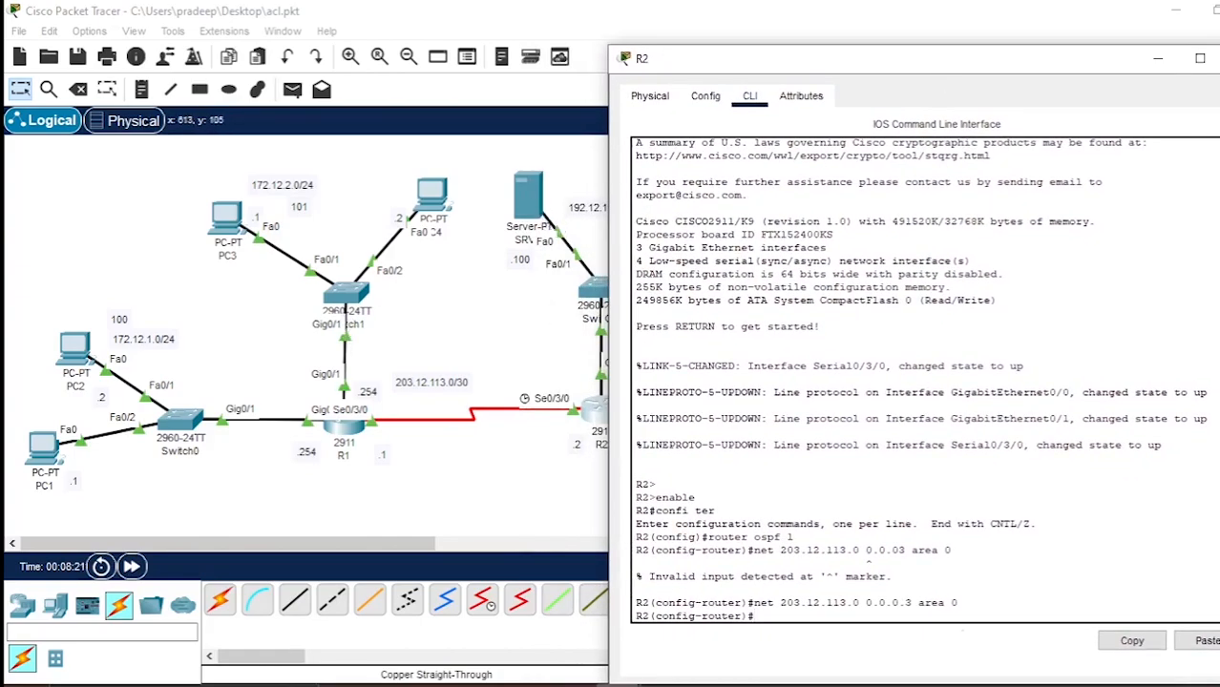
pyautogui.write('net 192')
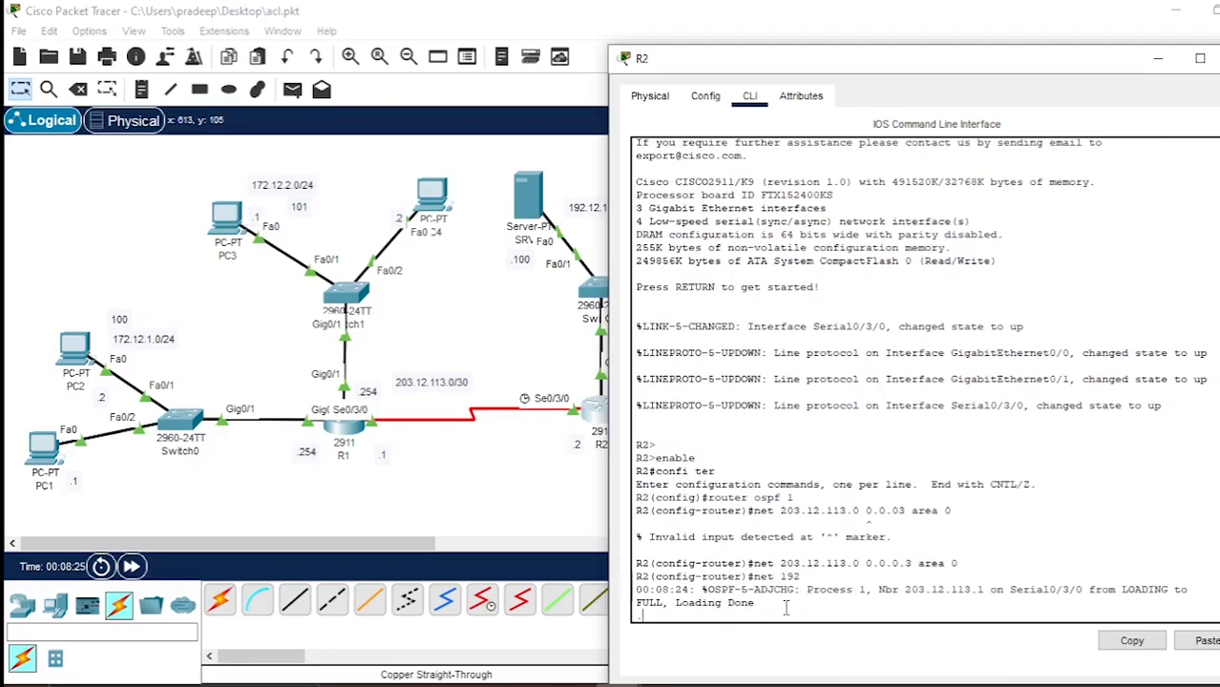
pyautogui.press('Return')
pyautogui.press('Up')
pyautogui.write('.')
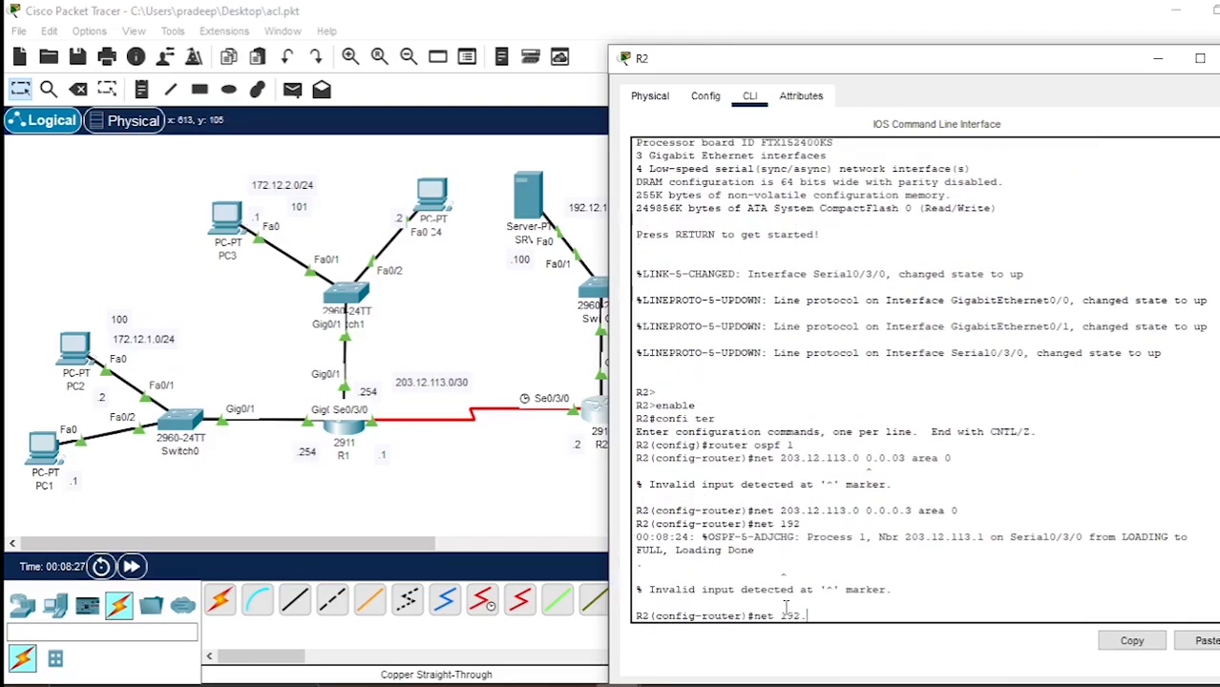
pyautogui.write('12.1.0 0.0.0.255 area ')
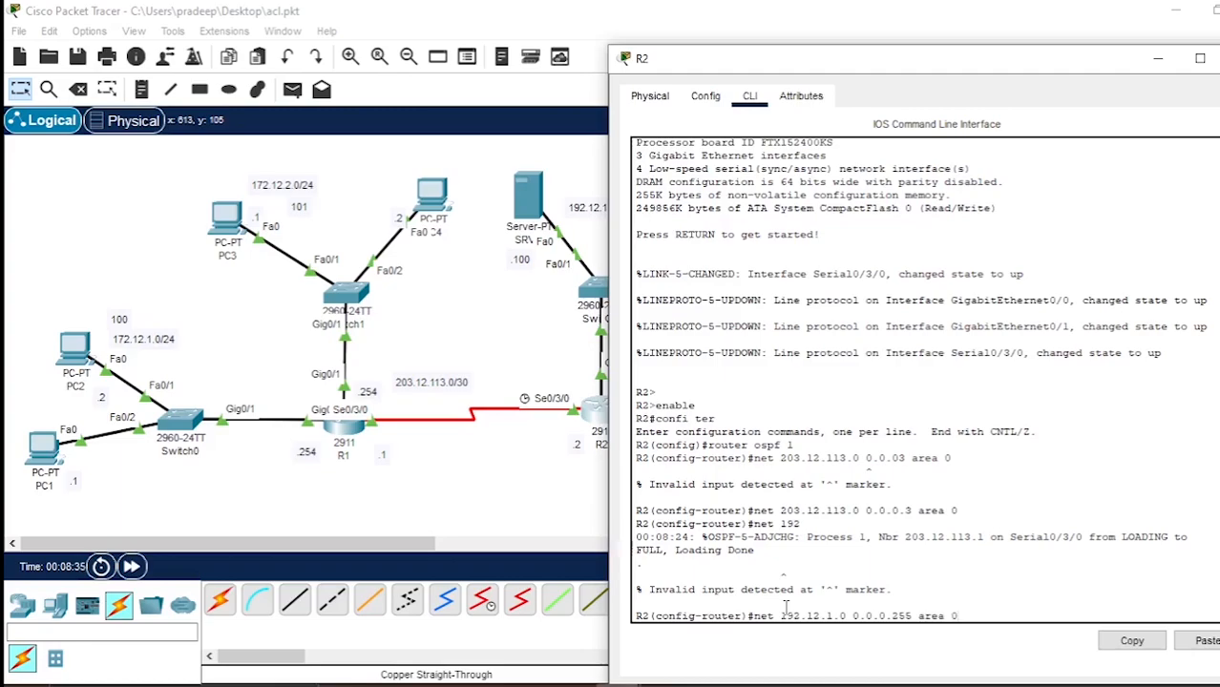
pyautogui.write('0')
pyautogui.press('Return')
pyautogui.press('Up')
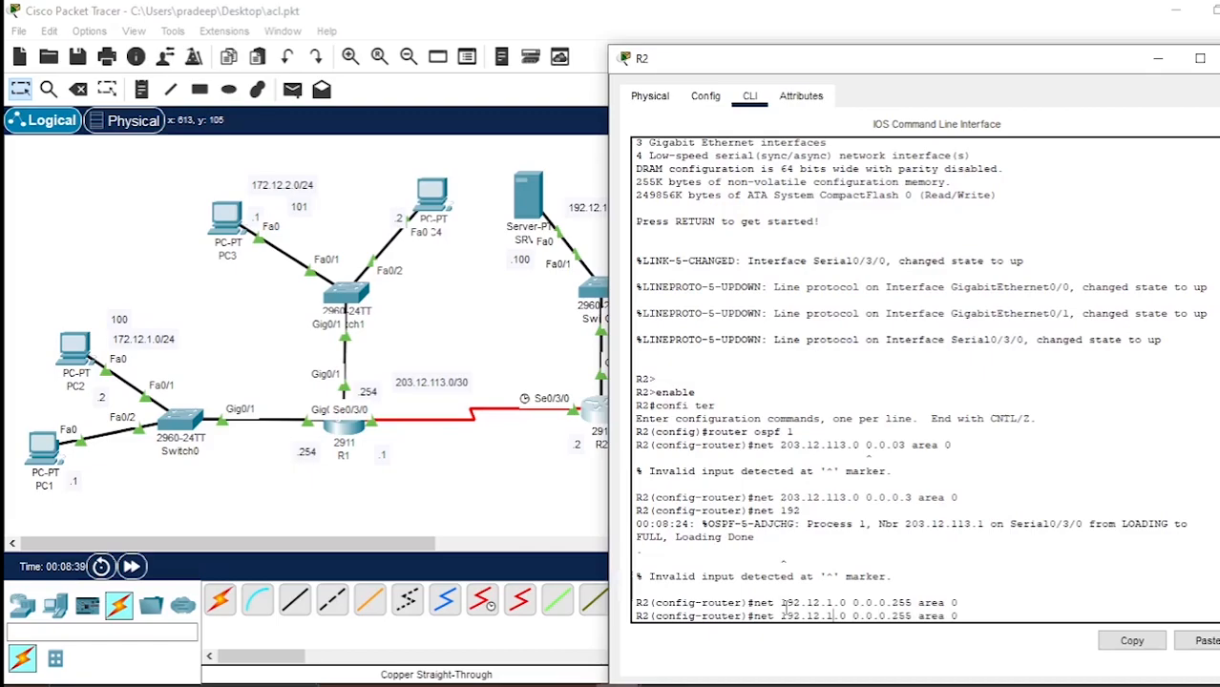
pyautogui.press('BackSpace')
pyautogui.write('2')
pyautogui.press('Return')
# Step: Check R2's OSPF interfaces with do sh ip ospf int br, and close the router's window
pyautogui.write('do sh ip ospf int br')
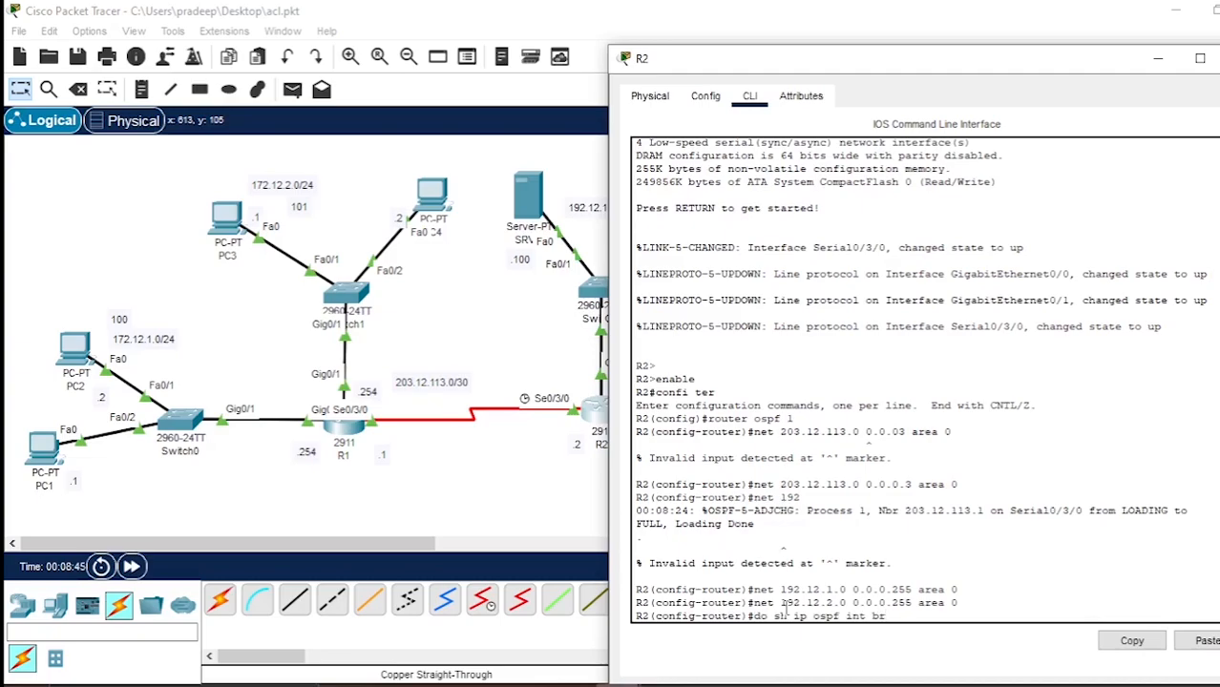
pyautogui.press('Return')
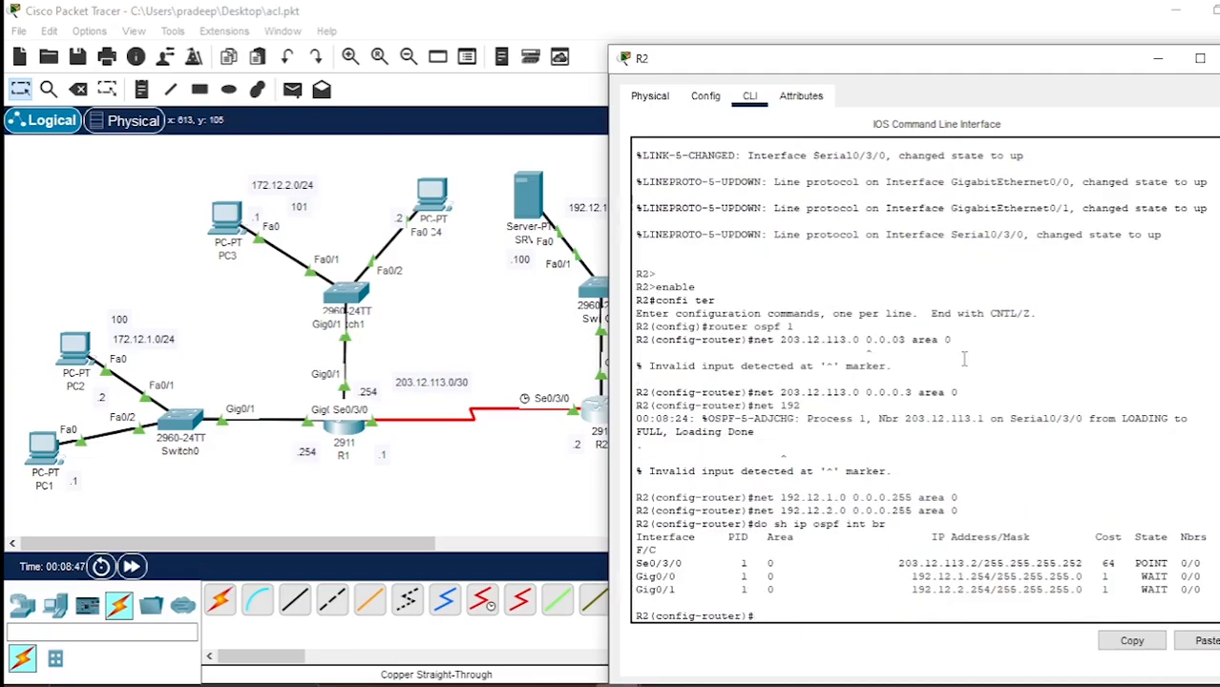
pyautogui.click(1216, 58)
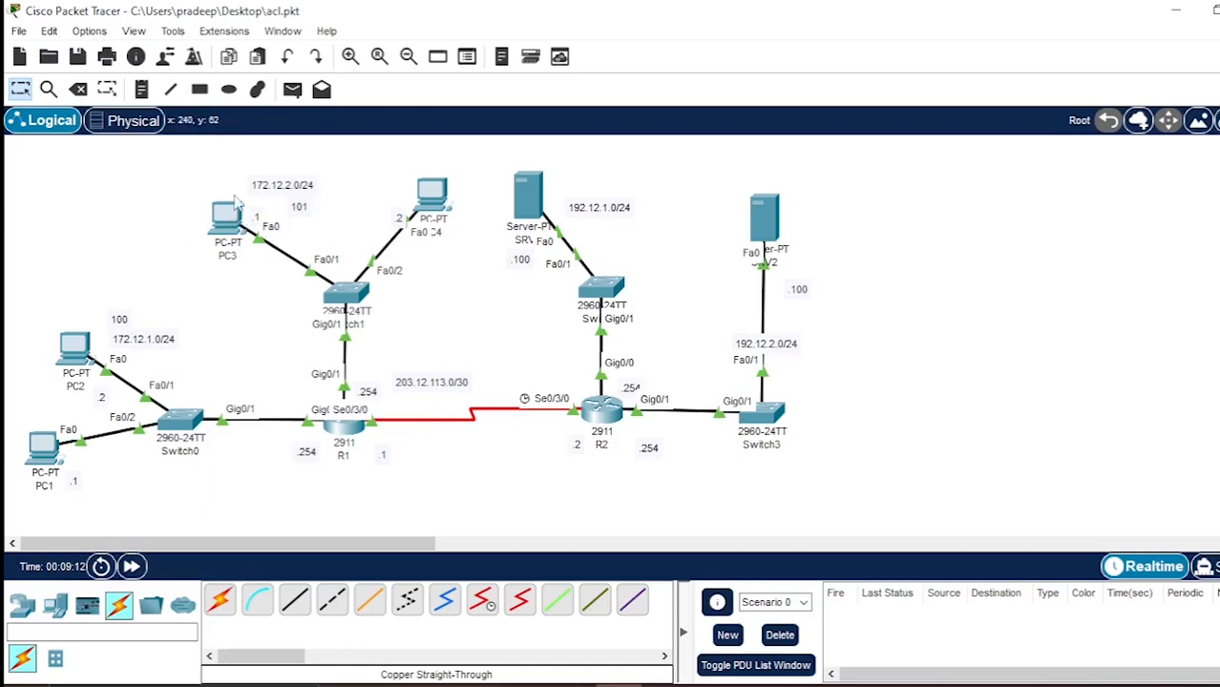
# Step: Reopen router R1's command line and exit OSPF router mode to global configuration mode
pyautogui.click(349, 437)
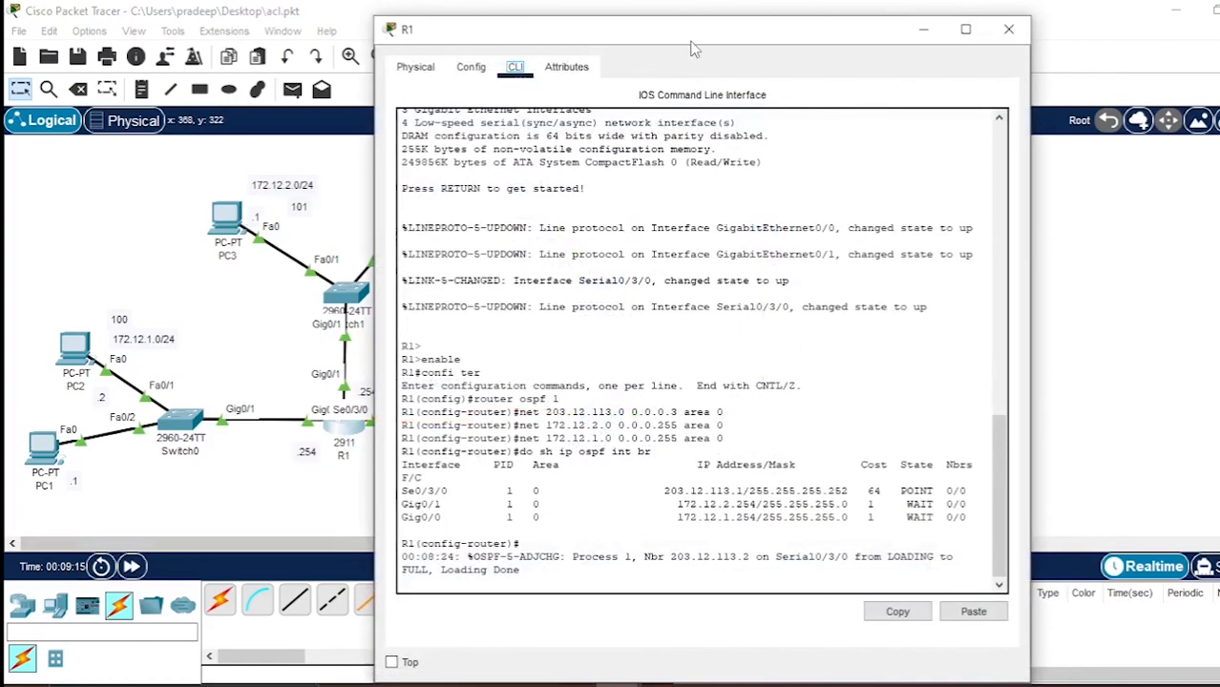
pyautogui.click(668, 551)
pyautogui.press('Return')
pyautogui.press('Return')
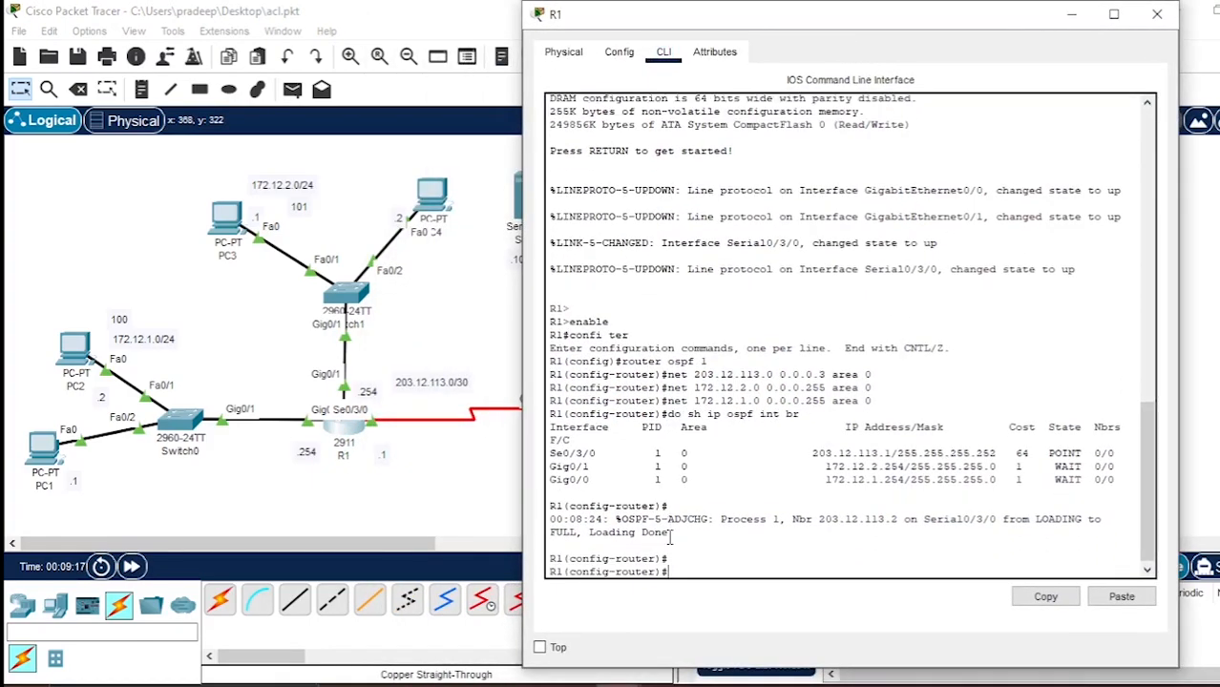
pyautogui.write('exit')
pyautogui.press('Return')
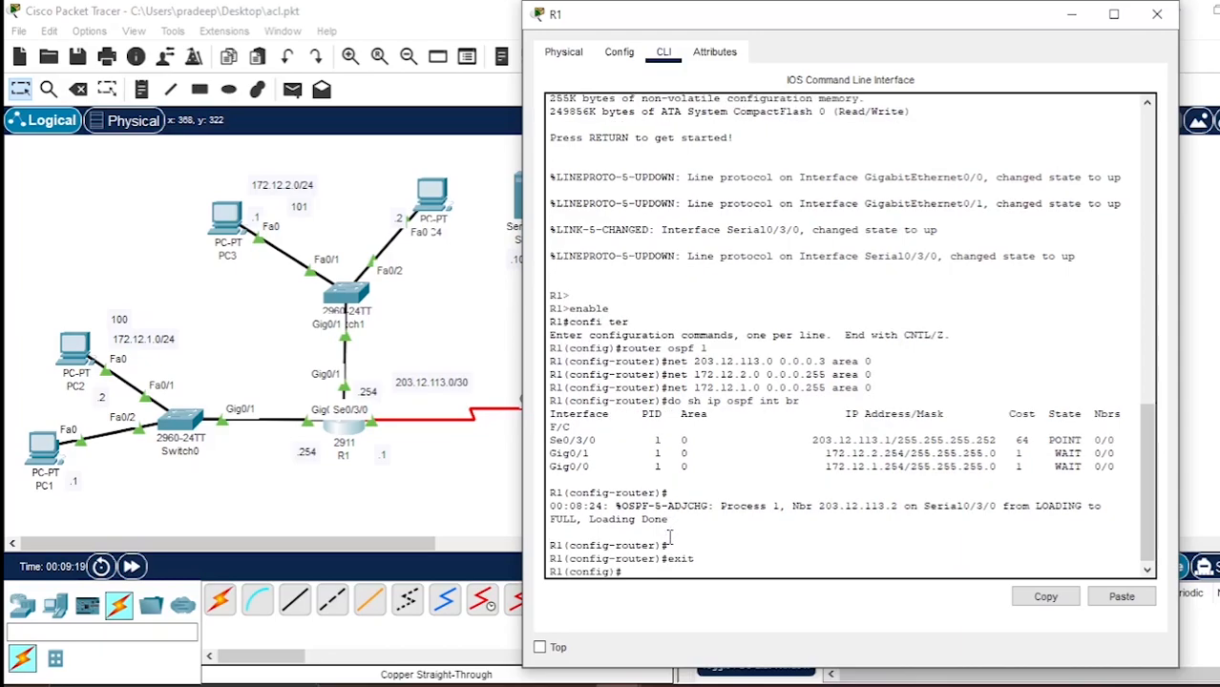
# Step: Create extended IP access list 101 on R1
pyautogui.write('ip access-list 101')
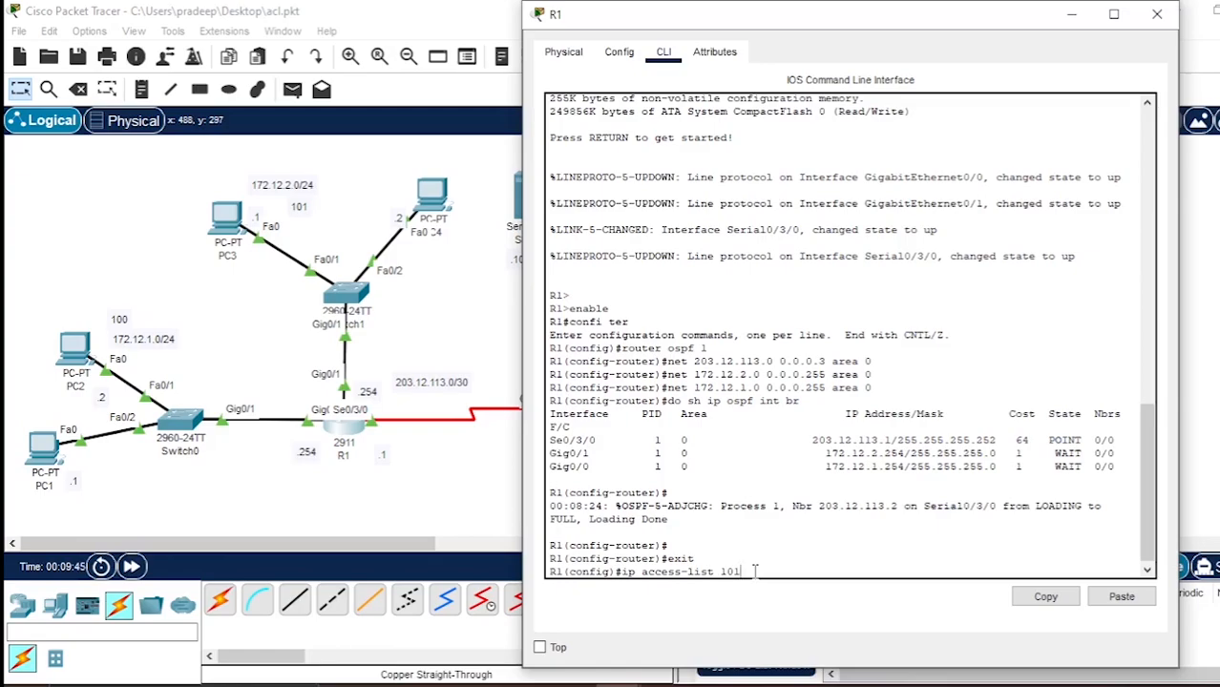
pyautogui.press('Return')
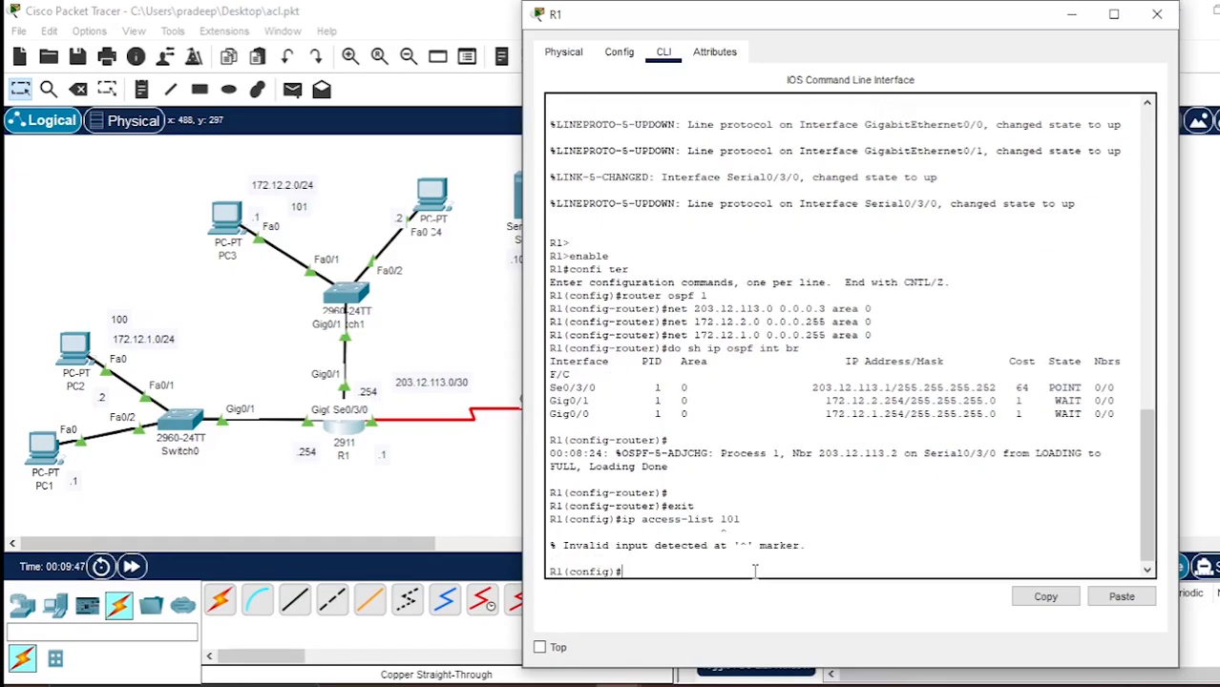
pyautogui.press('Up')
pyautogui.write('extended')
pyautogui.press('Return')
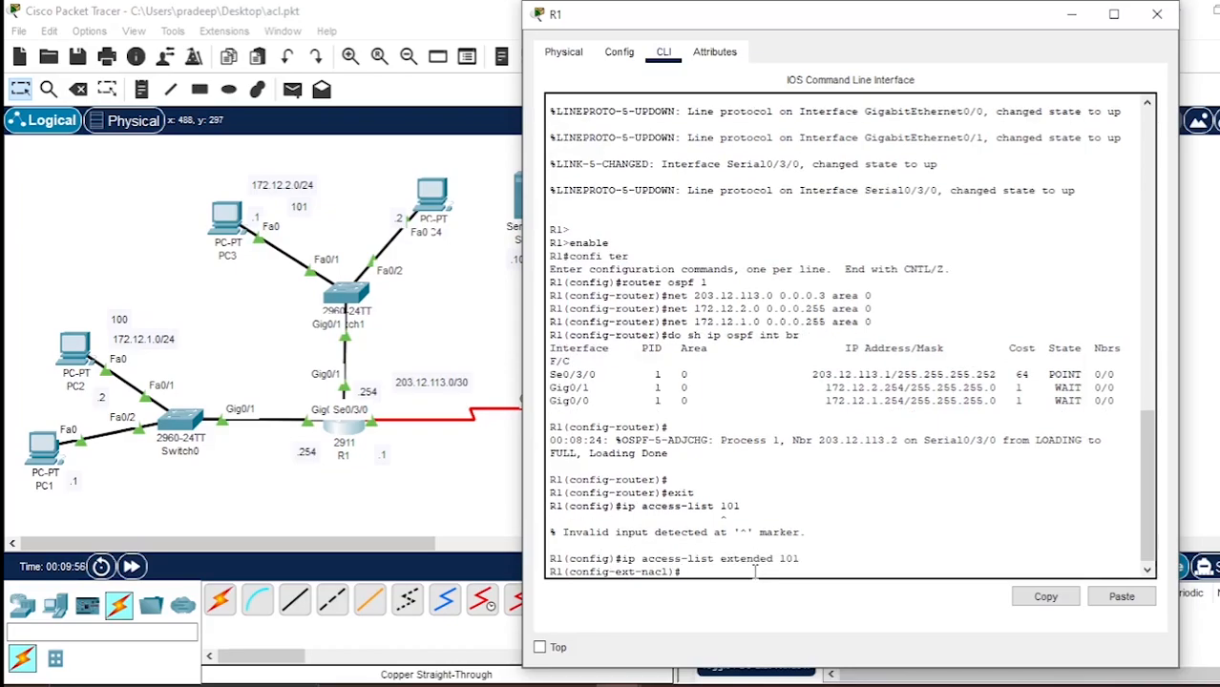
# Step: Add ACL 101 entries denying IP traffic from 172.12.2.0 with wildcard 0.0.0.255 to hosts 172.12.1.1 and 172.12.1.2
pyautogui.write('deny ip')
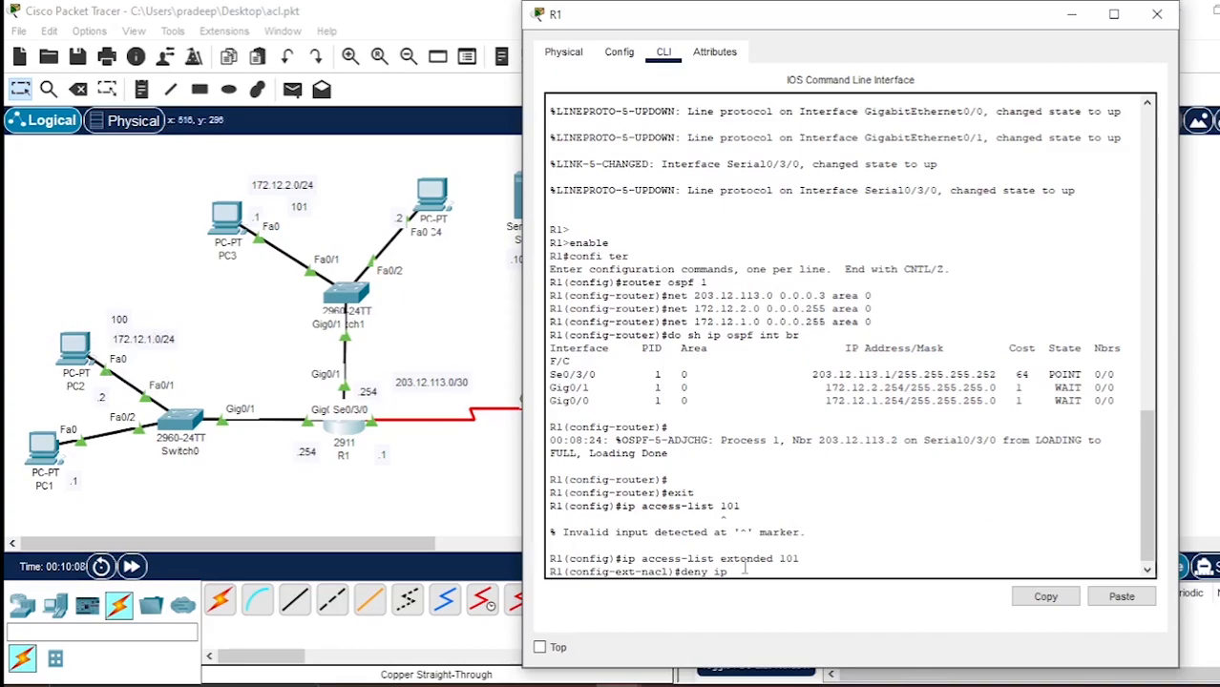
pyautogui.write('172.12.2.0 0.0.0.244')
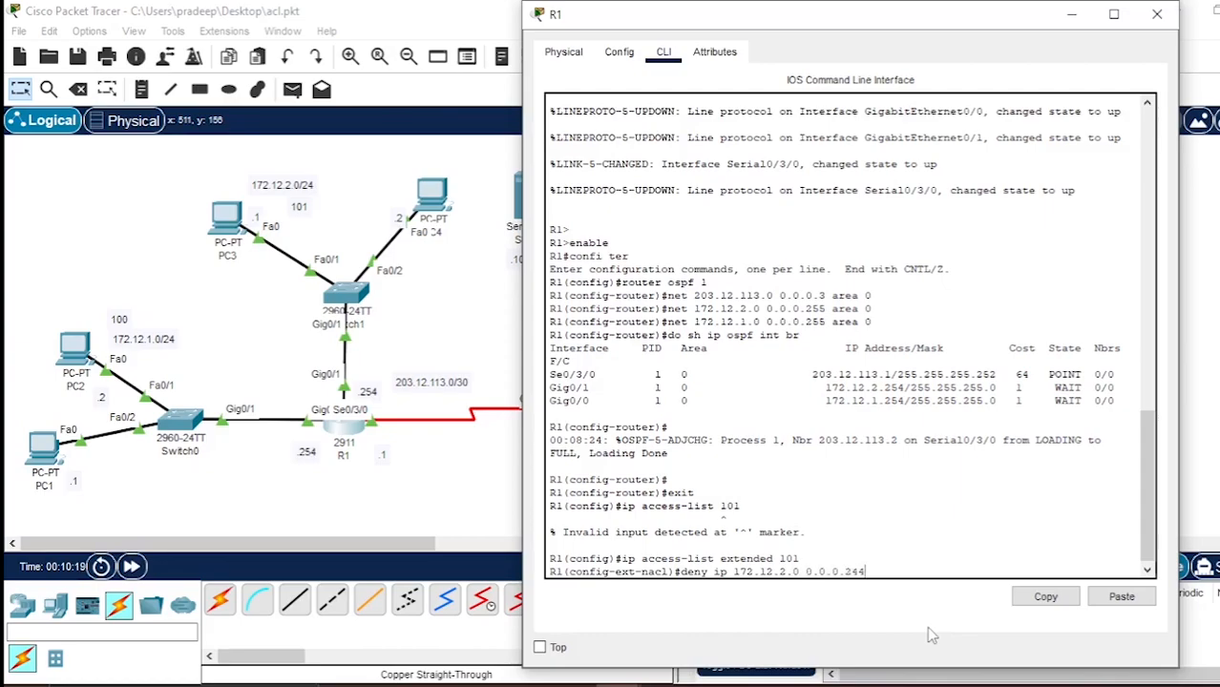
pyautogui.press('BackSpace')
pyautogui.write('55 host 172.12.1.1')
pyautogui.press('Return')
pyautogui.press('Up')
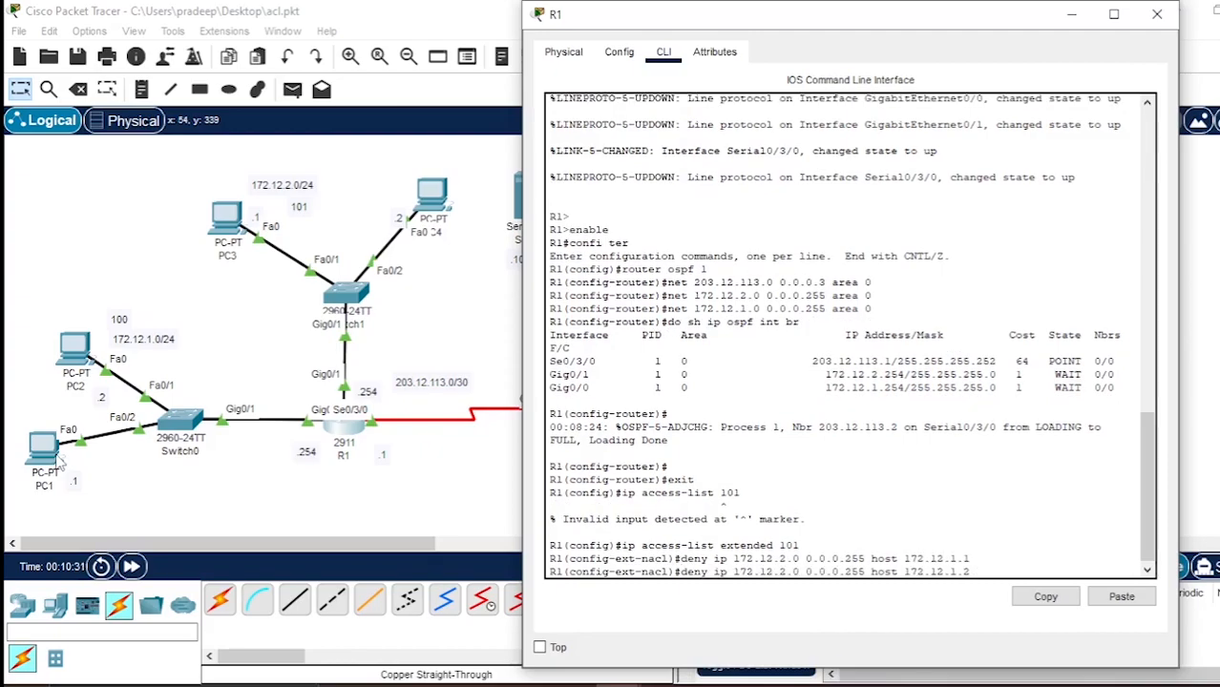
pyautogui.press('Return')
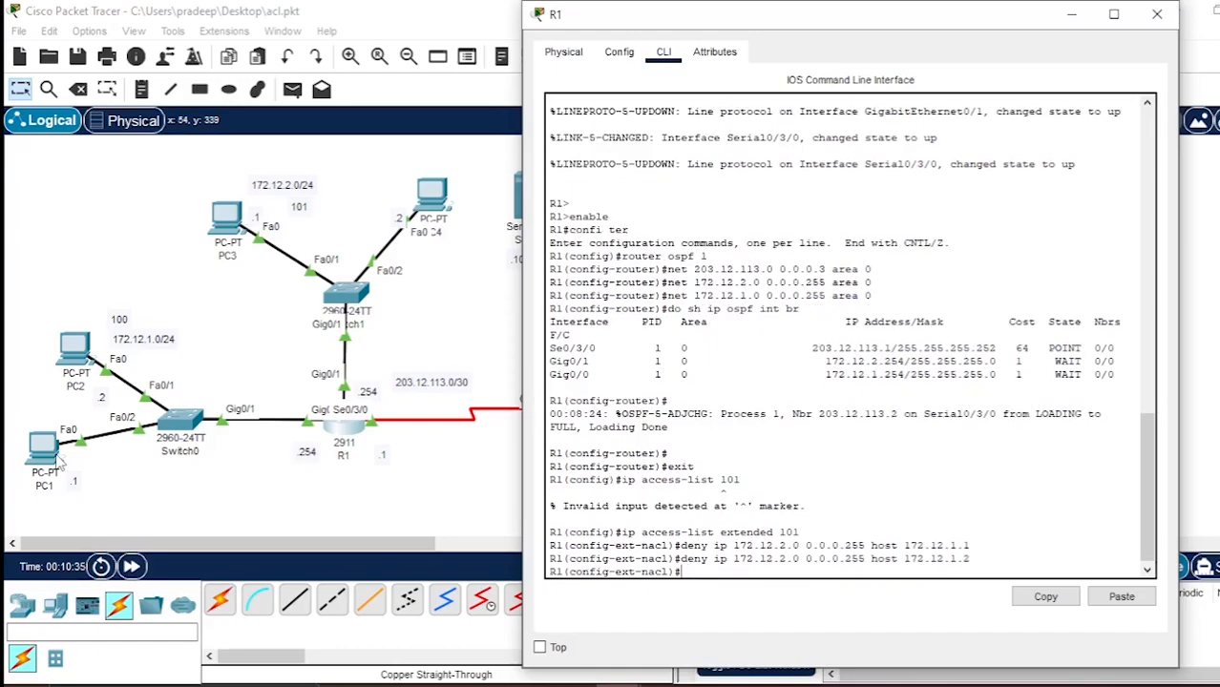
# Step: Add a permit ip any any entry to ACL 101 and review the list with do sh access-list
pyautogui.write('permit ip any any')
pyautogui.press('Return')
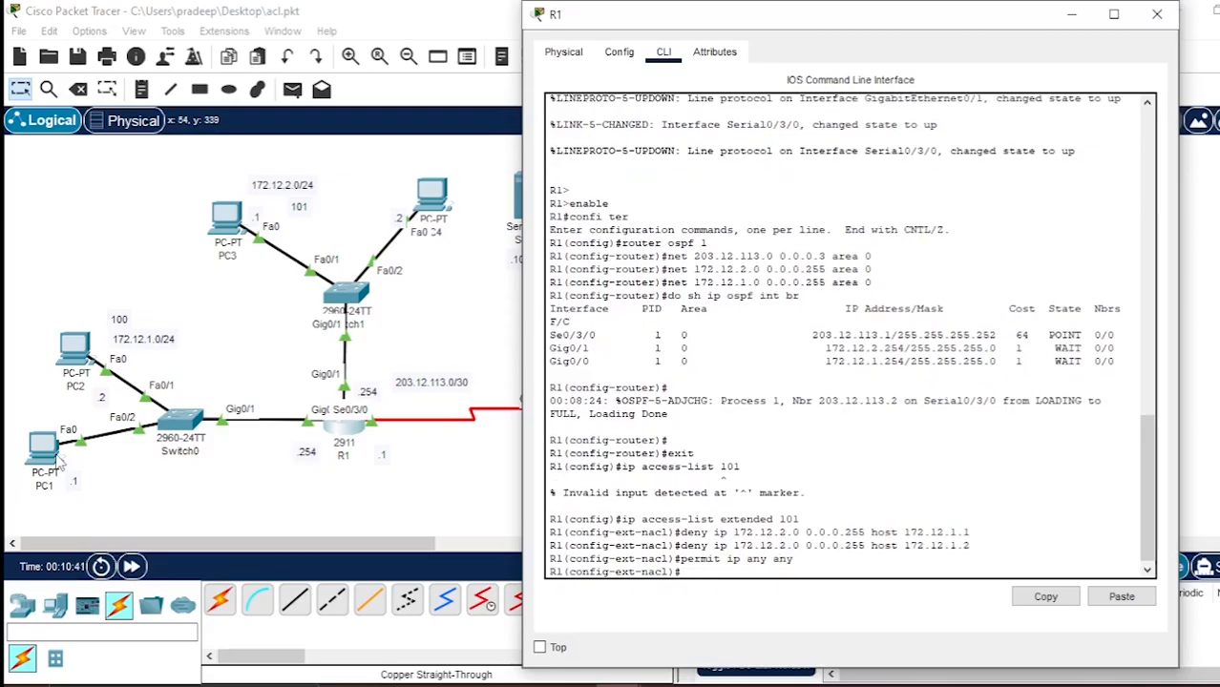
pyautogui.write('do sh access-list')
pyautogui.press('Return')
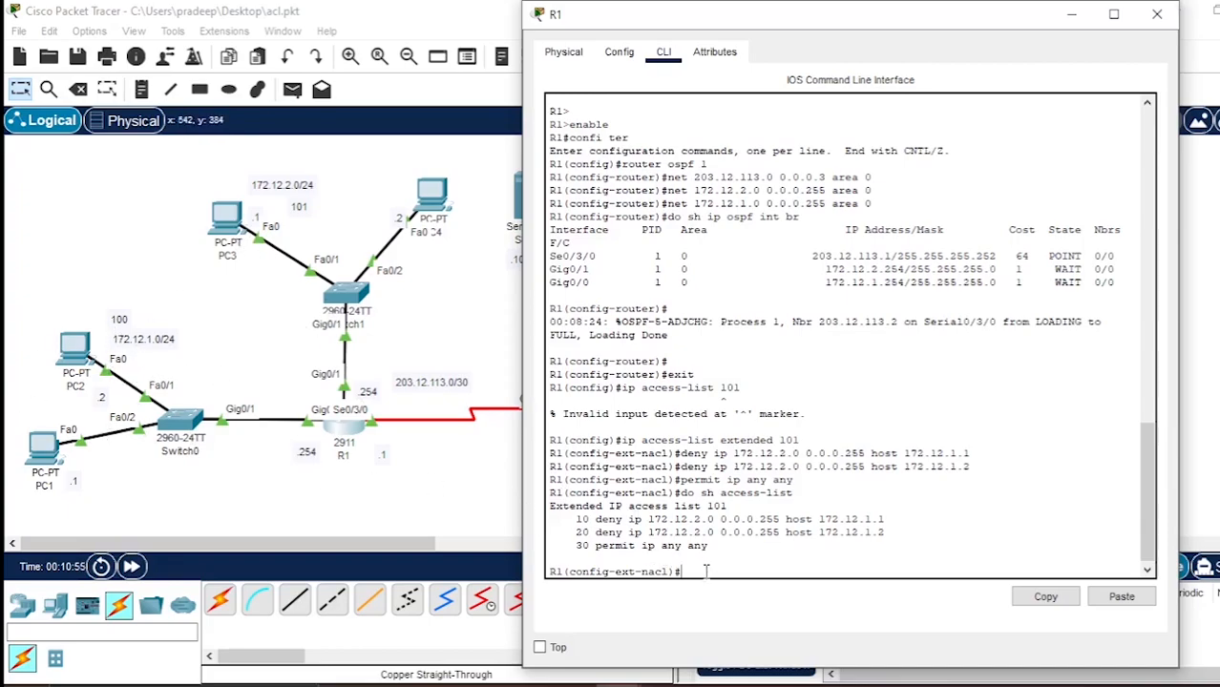
# Step: Apply access list 101 inbound on R1's interface g0/1, and close the router's window
pyautogui.write('xit')
pyautogui.write('i')
pyautogui.press('Return')
pyautogui.write('int')
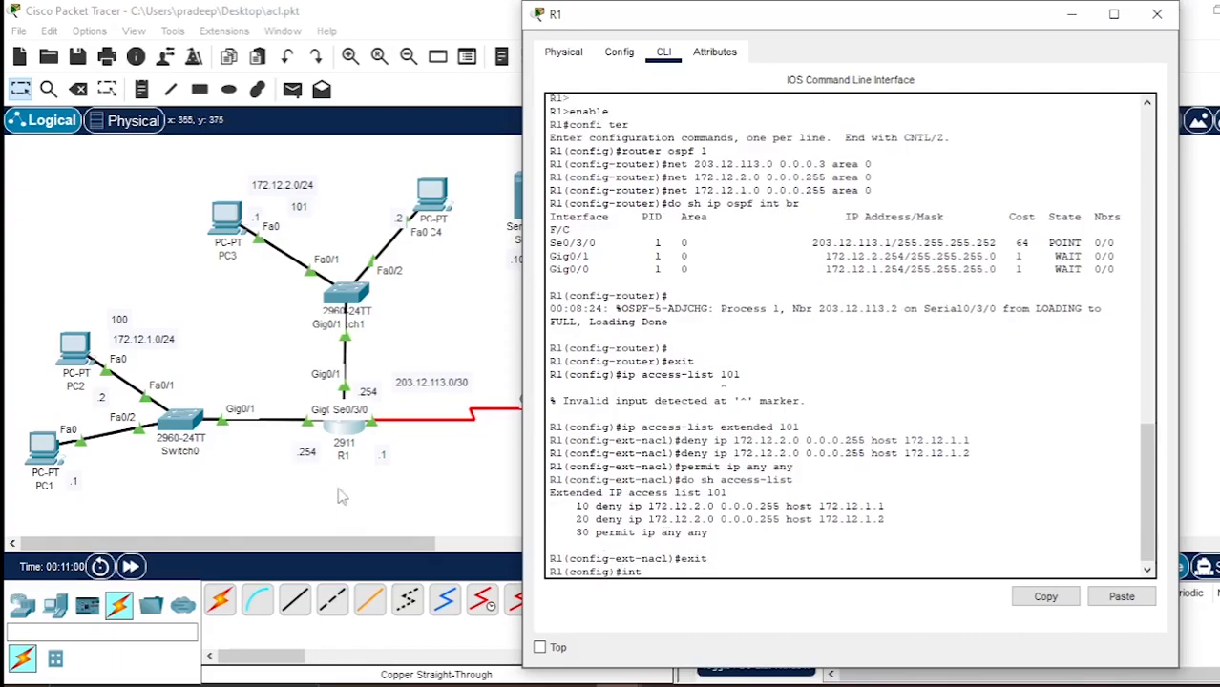
pyautogui.write(' g0/1')
pyautogui.press('Return')
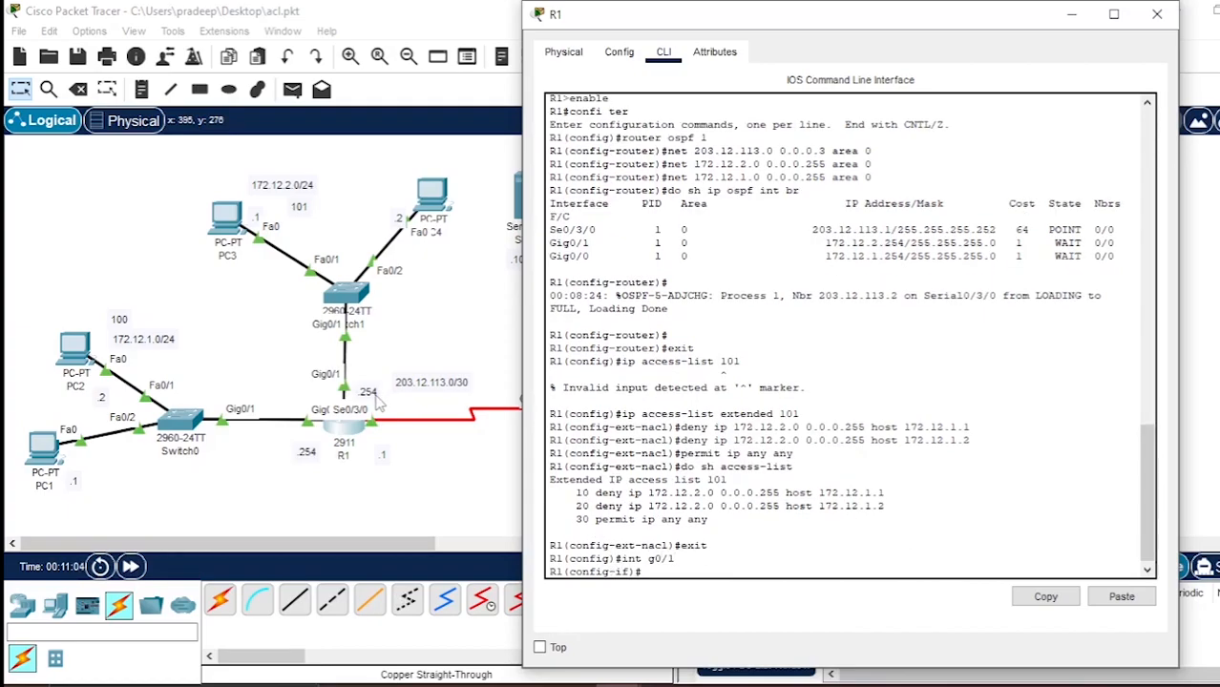
pyautogui.write('ip access')
pyautogui.write('-group 101 in')
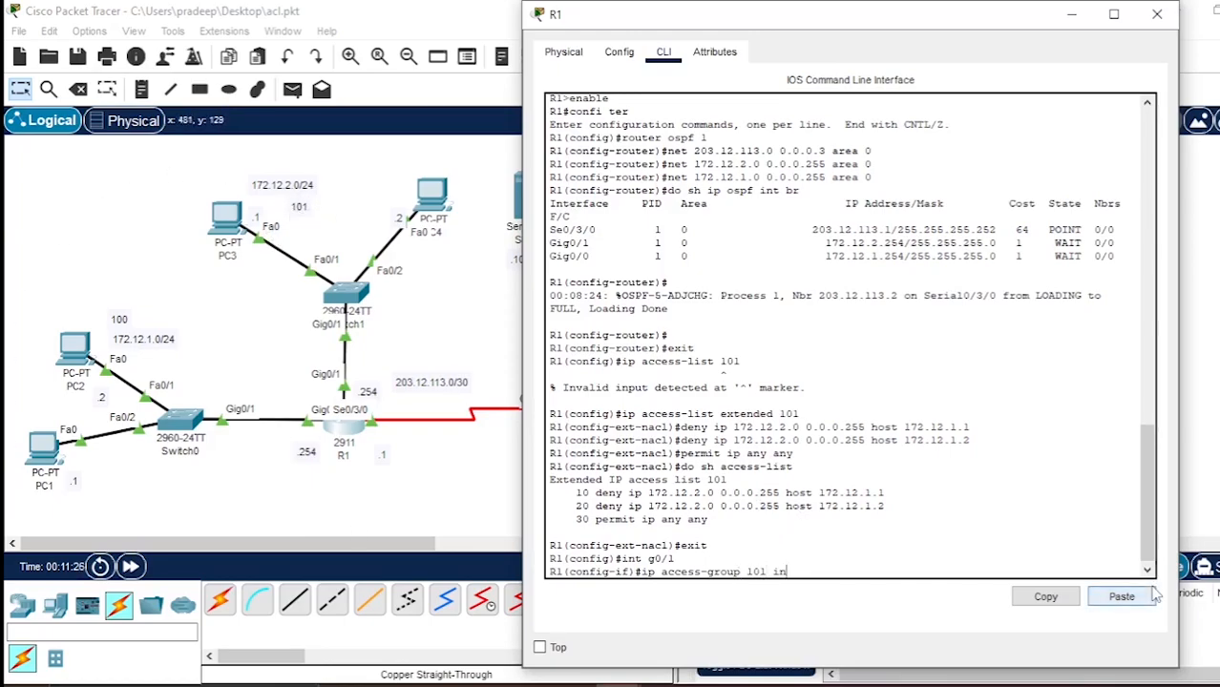
pyautogui.press('Return')
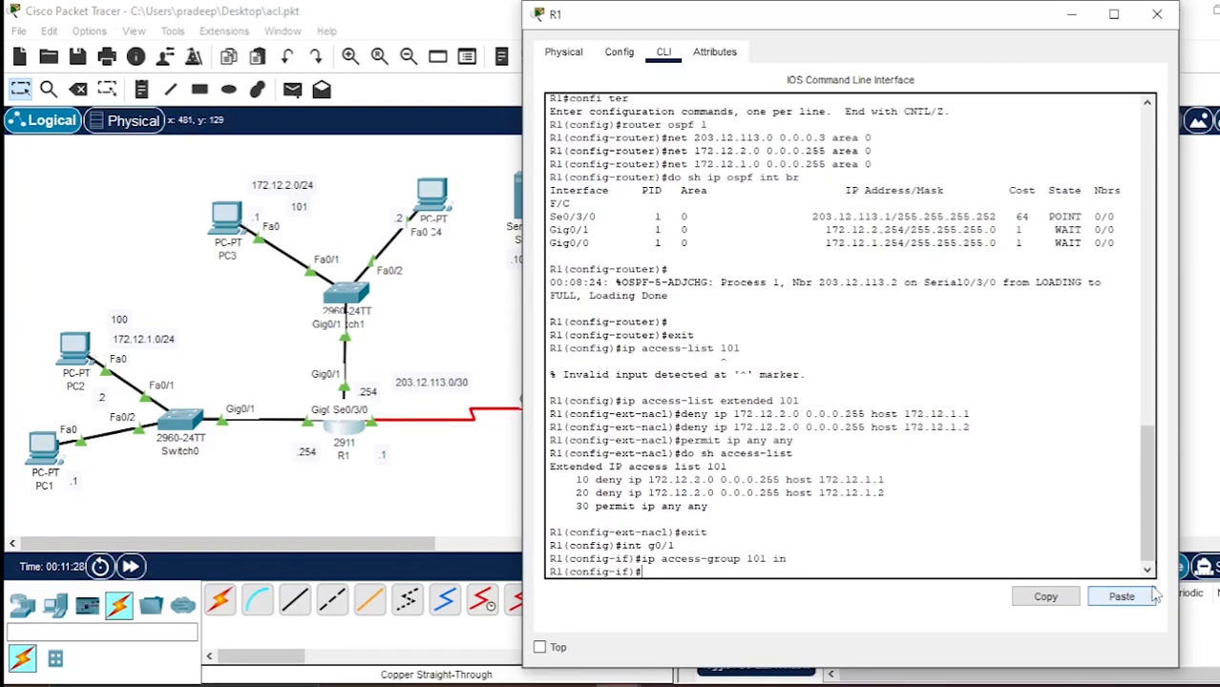
pyautogui.click(1157, 14)
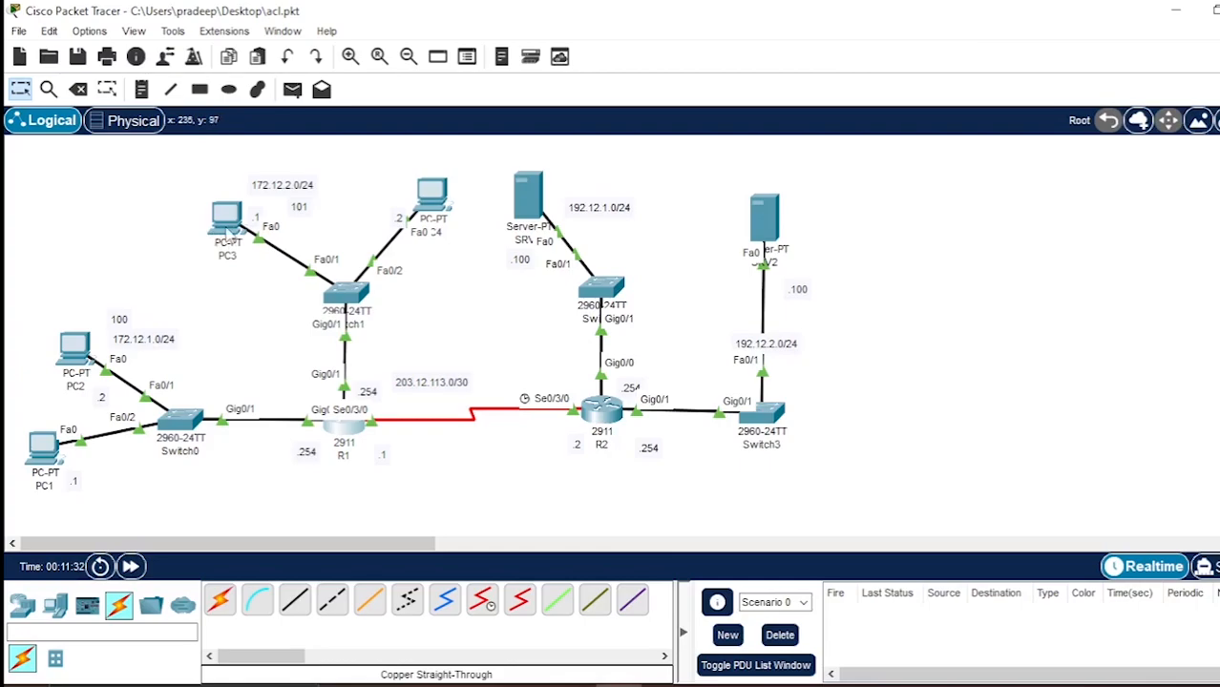
# Step: Ping 172.12.1.1 from PC4's Command Prompt to test access list 101
pyautogui.moveTo(228, 242)
pyautogui.click(432, 196)
pyautogui.moveTo(675, 80); pyautogui.dragTo(781, 89)
pyautogui.click(638, 119)
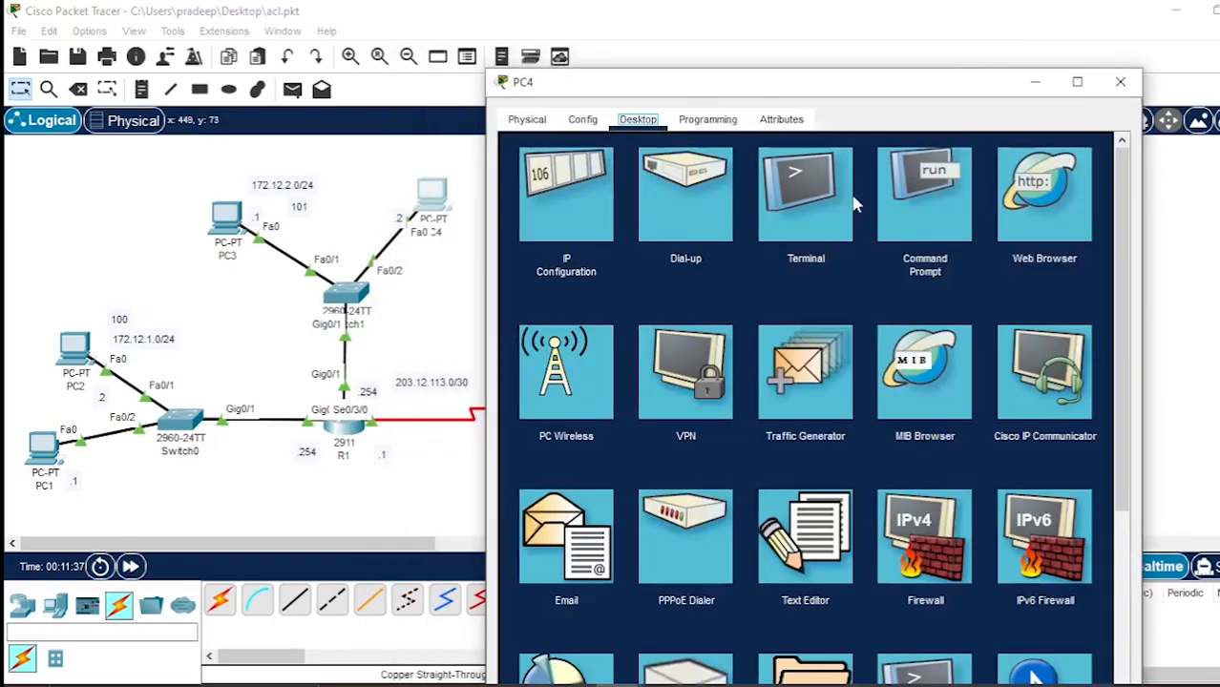
pyautogui.click(944, 202)
pyautogui.write('pi')
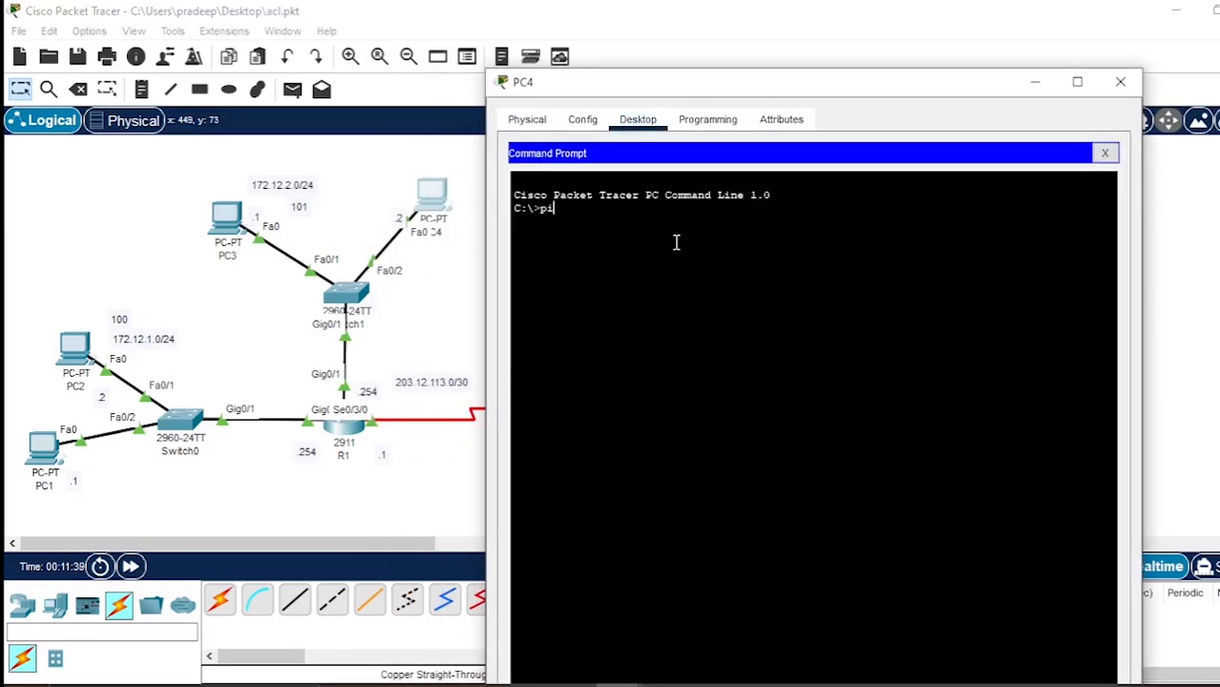
pyautogui.write('ng 172.12.1.1')
pyautogui.press('Return')
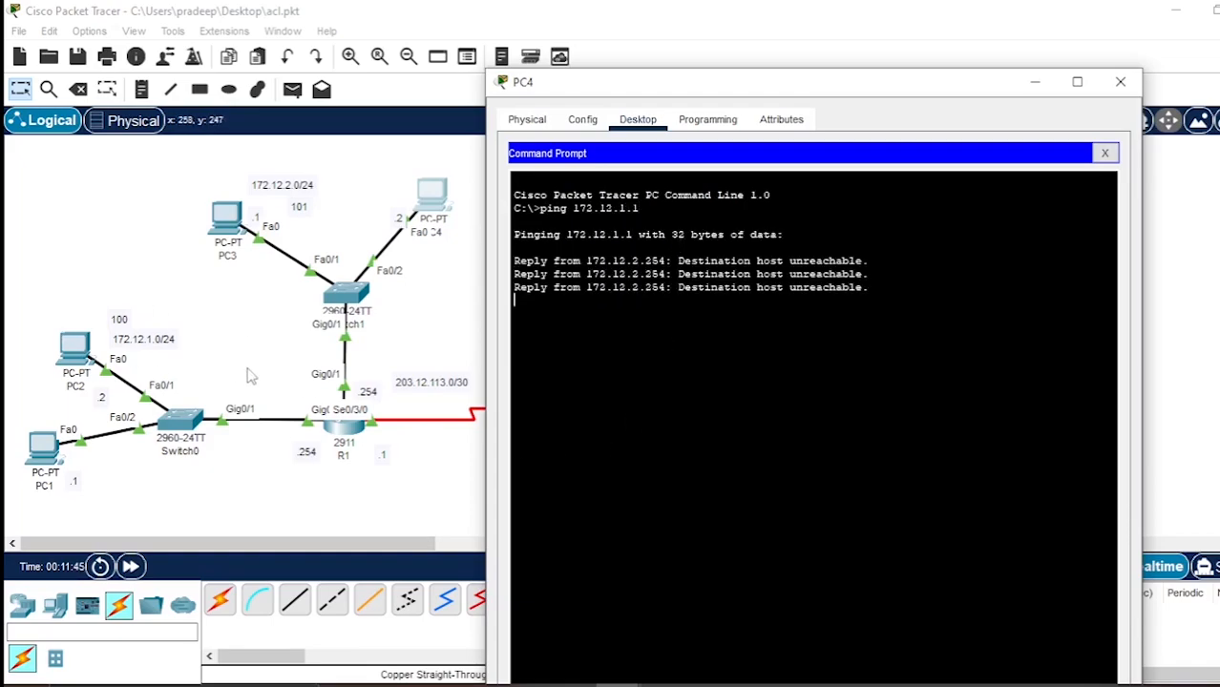
# Step: Ping 172.12.1.2 from PC4, and close the PC's window
pyautogui.press('Up')
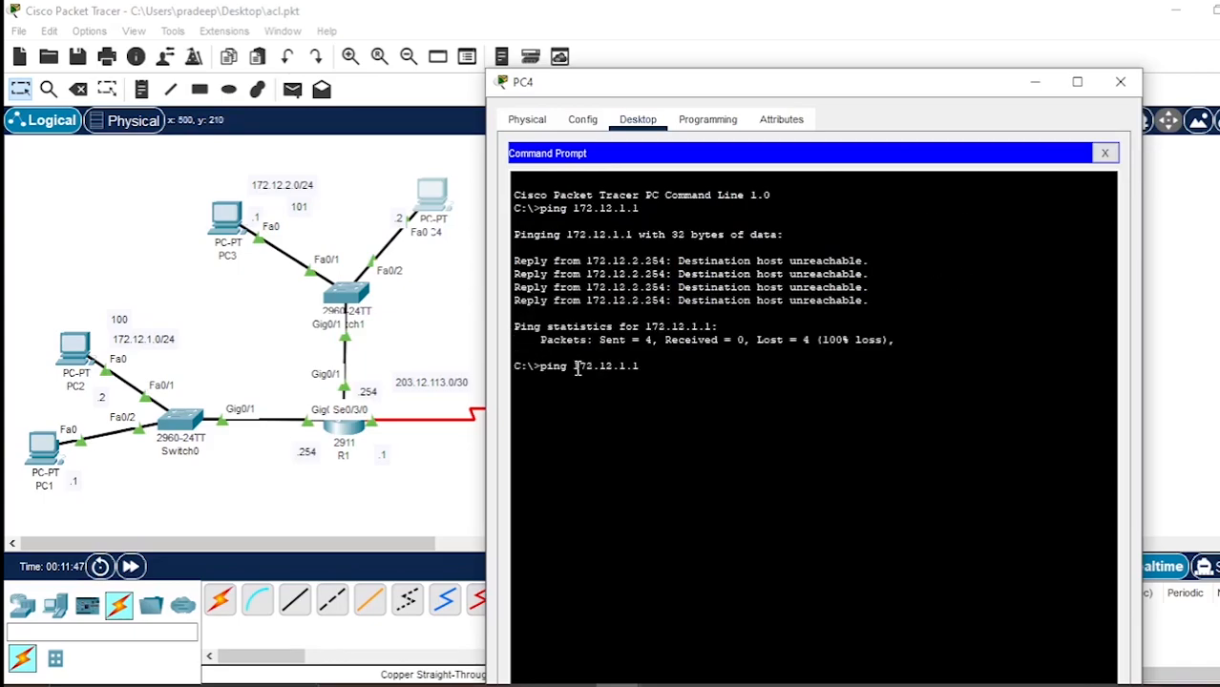
pyautogui.press('BackSpace')
pyautogui.write('2')
pyautogui.press('Return')
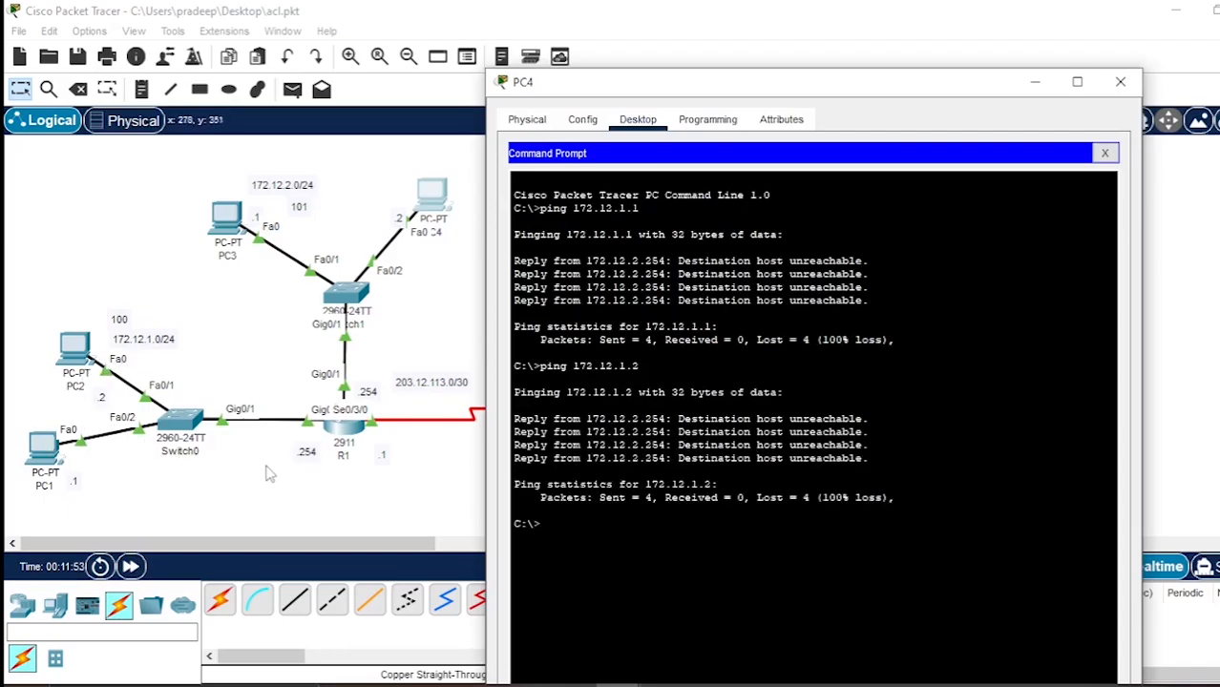
pyautogui.click(1120, 81)
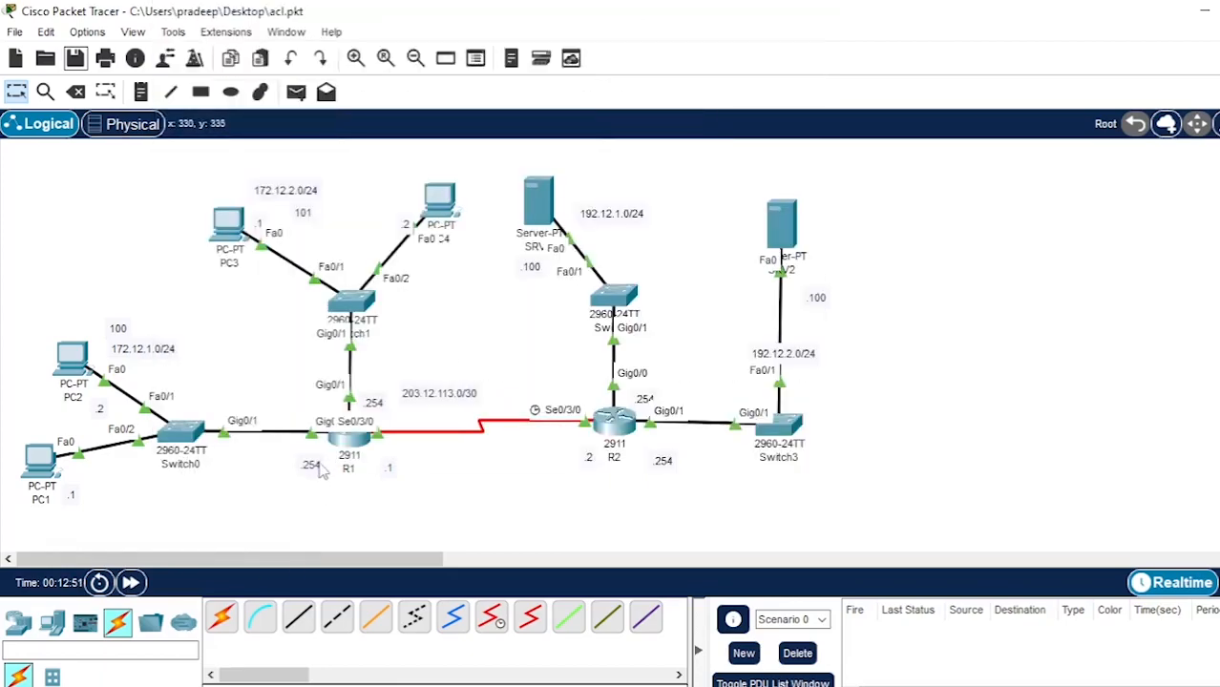
# Step: Create extended IP access list 100 on R1
pyautogui.click(347, 448)
pyautogui.moveTo(706, 38); pyautogui.dragTo(818, 22)
pyautogui.click(665, 586)
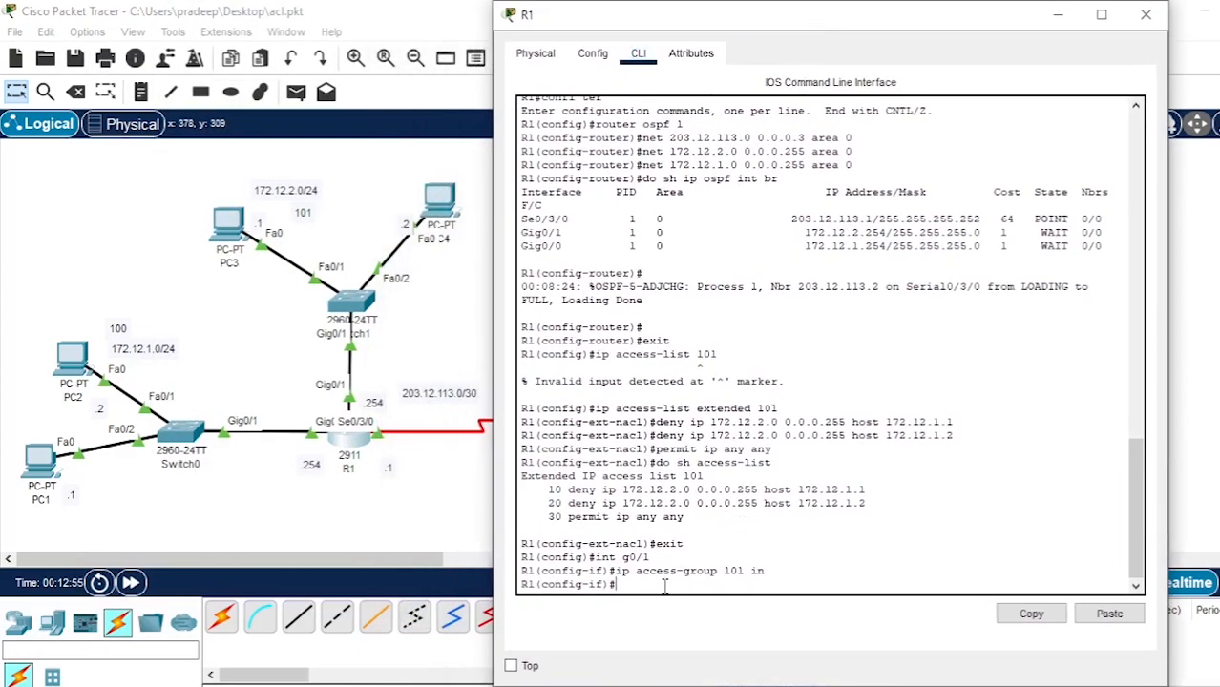
pyautogui.write('ip access-list extended')
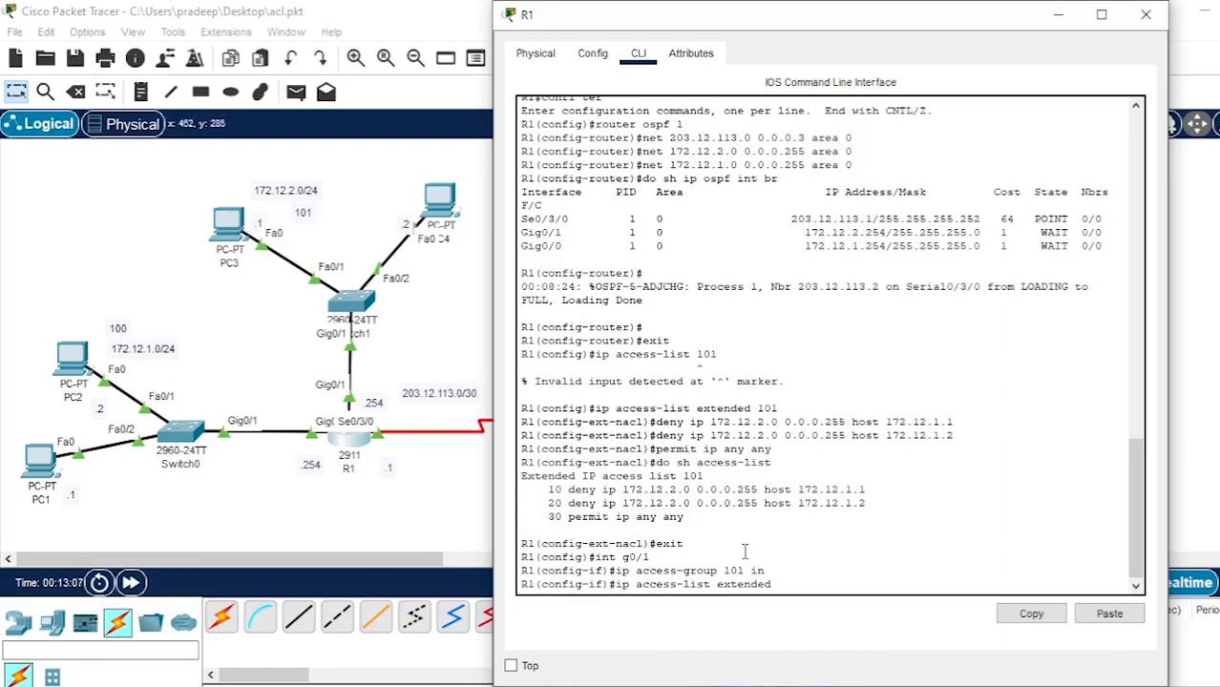
pyautogui.write('100')
pyautogui.press('Return')
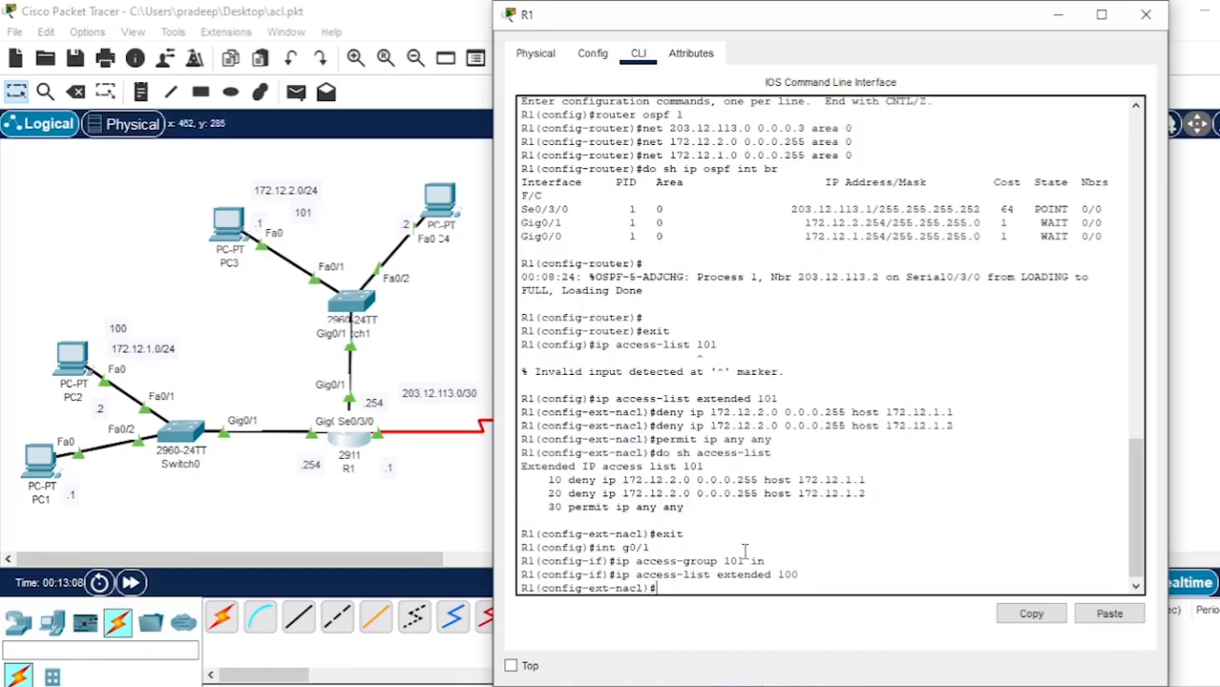
# Step: Add an ACL 100 entry denying UDP from 172.12.1.0 with wildcard 0.0.0.255 to host 192.12.1.100
pyautogui.write('deny udp')
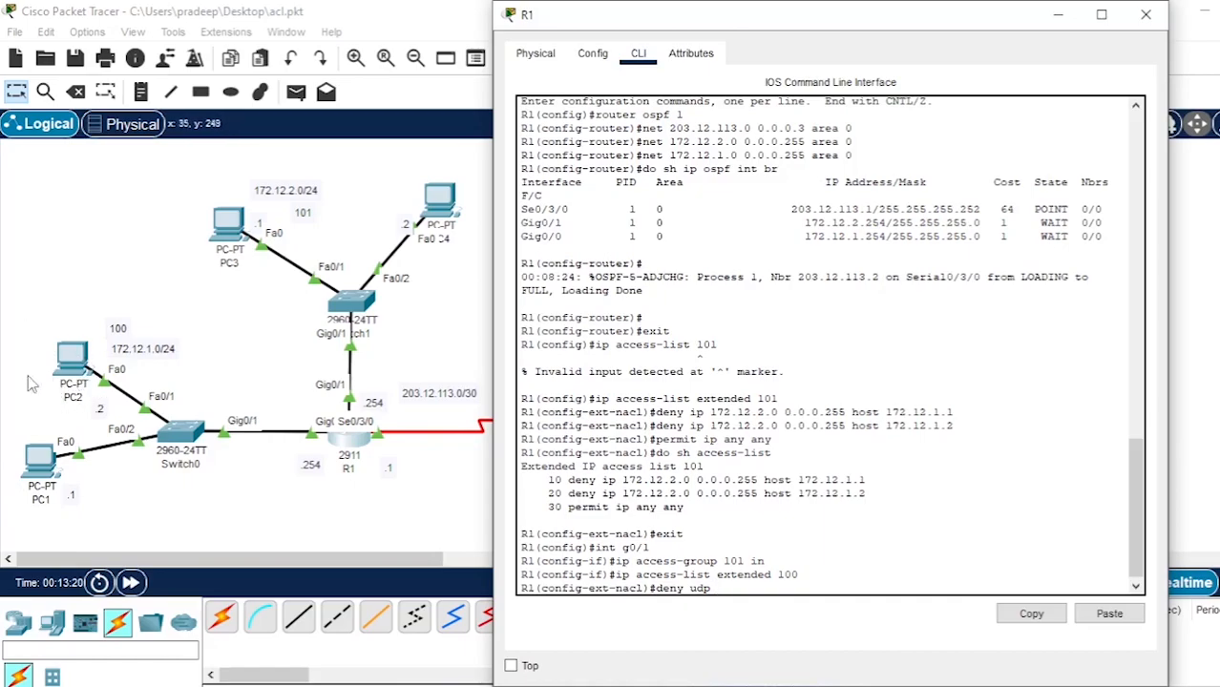
pyautogui.moveTo(753, 16); pyautogui.dragTo(719, 55)
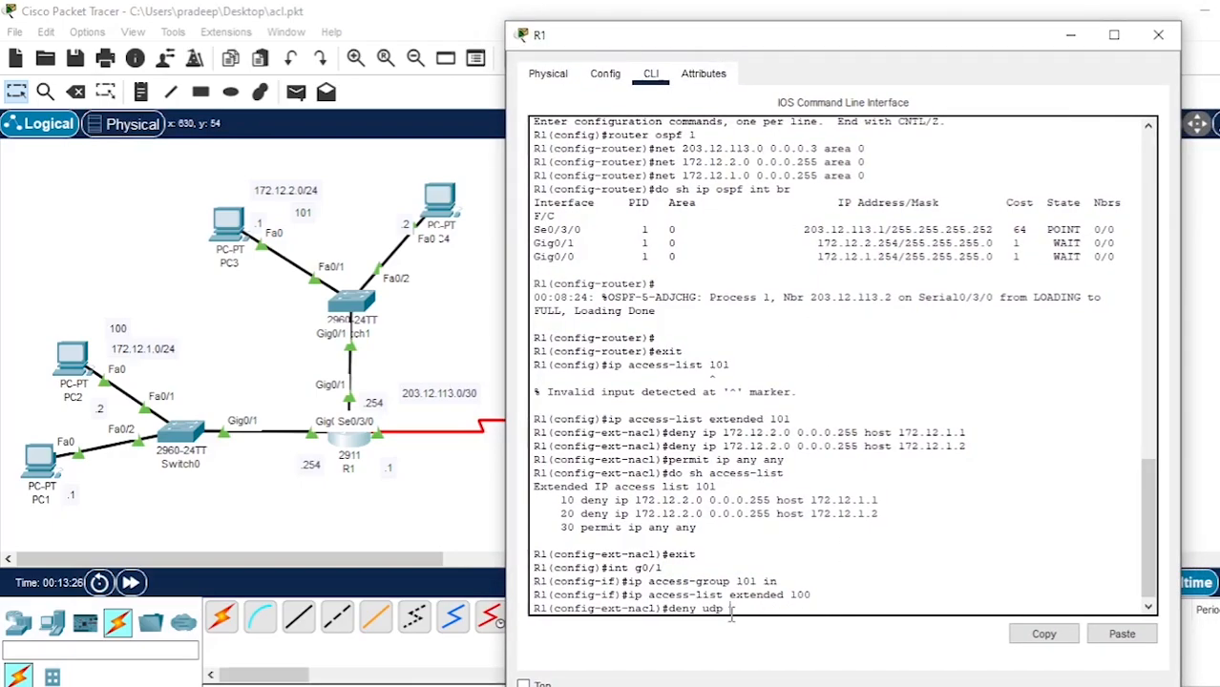
pyautogui.write('.12.1.0 0.0.0.255')
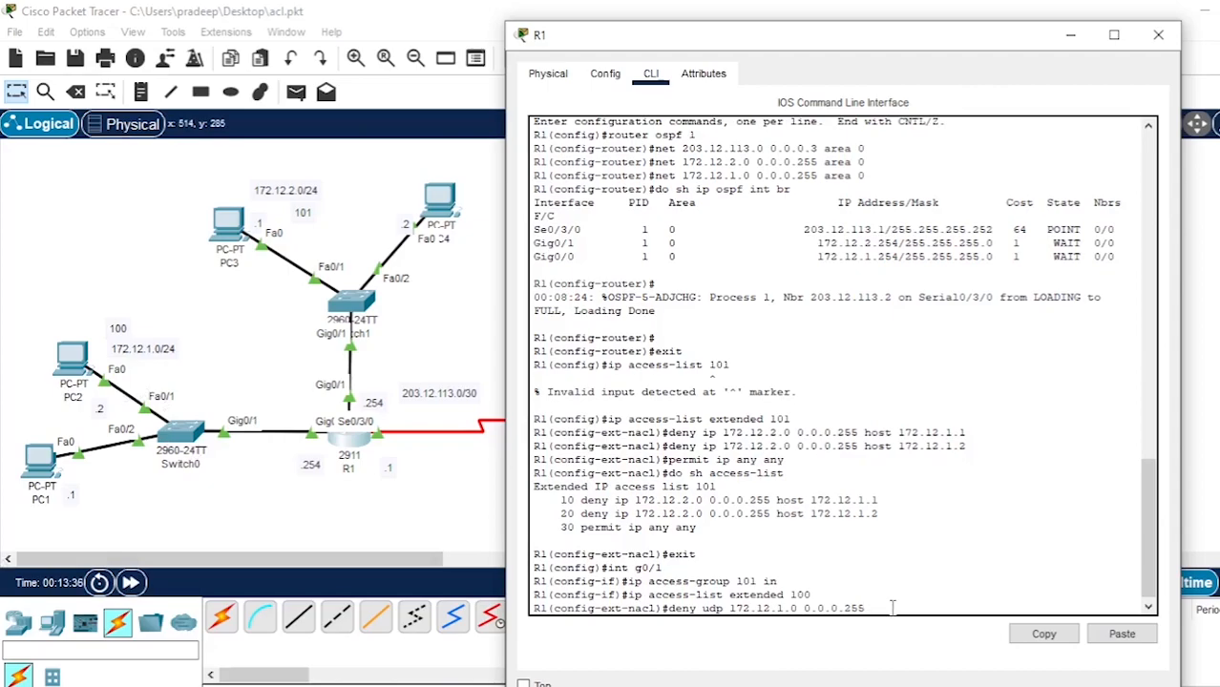
pyautogui.write('host')
pyautogui.moveTo(965, 40); pyautogui.dragTo(1074, 101)
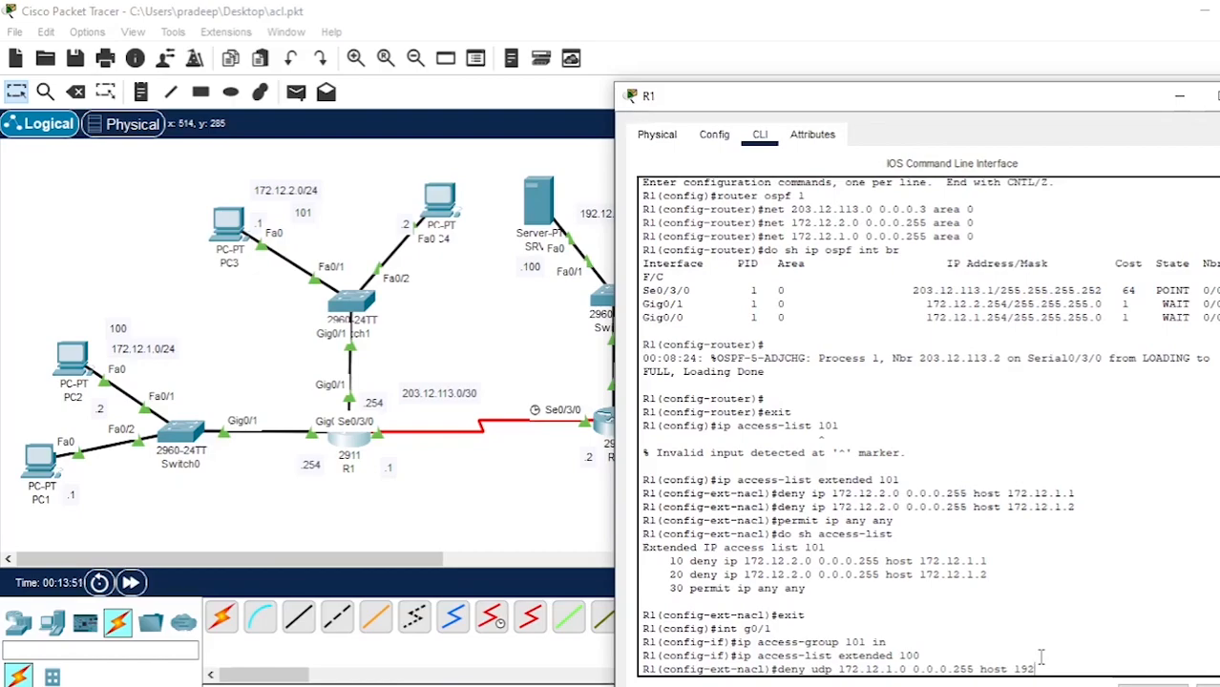
pyautogui.write('.12.1.100')
pyautogui.press('Return')
# Step: Add an ACL 100 entry denying UDP from 172.12.1.0 0.0.0.255 to host 192.12.1.100 on port 53
pyautogui.press('Up')
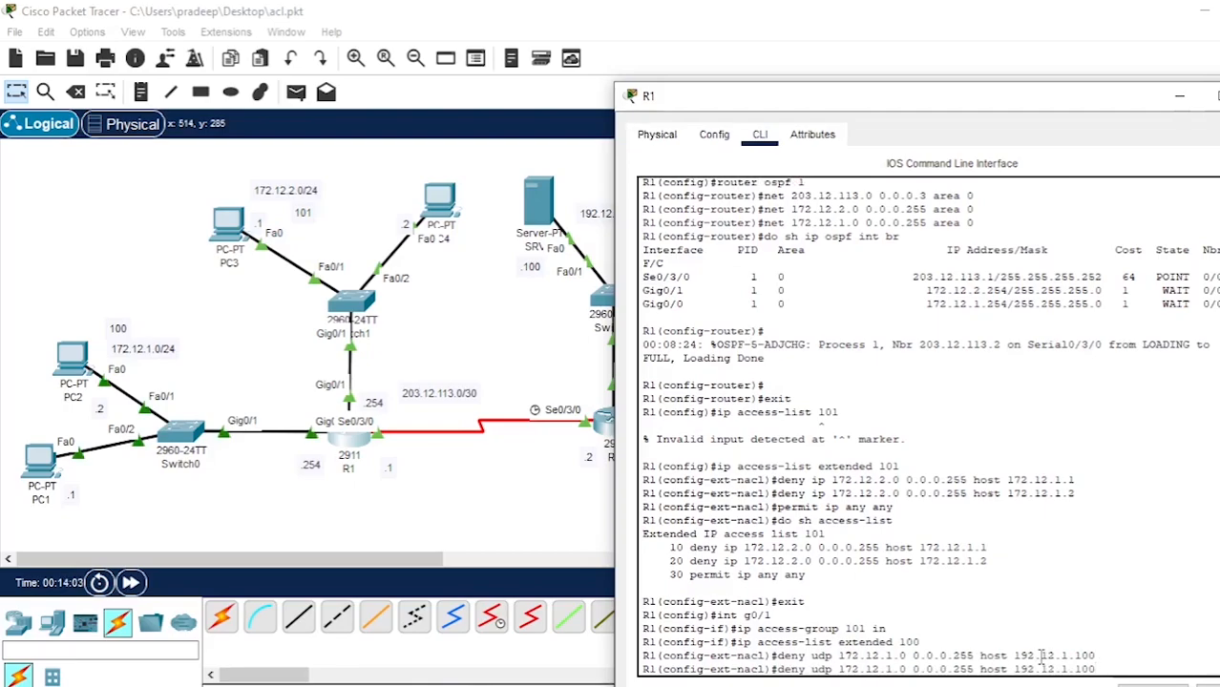
pyautogui.write('eq ')
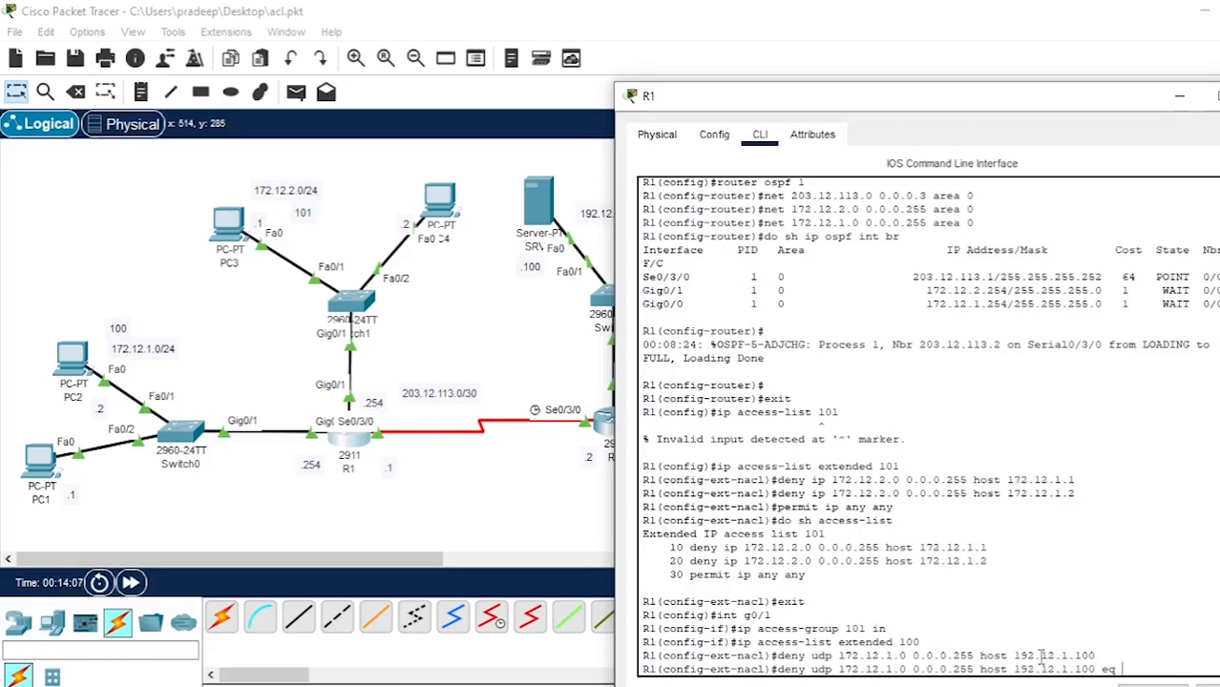
pyautogui.write('5')
pyautogui.press('Return')
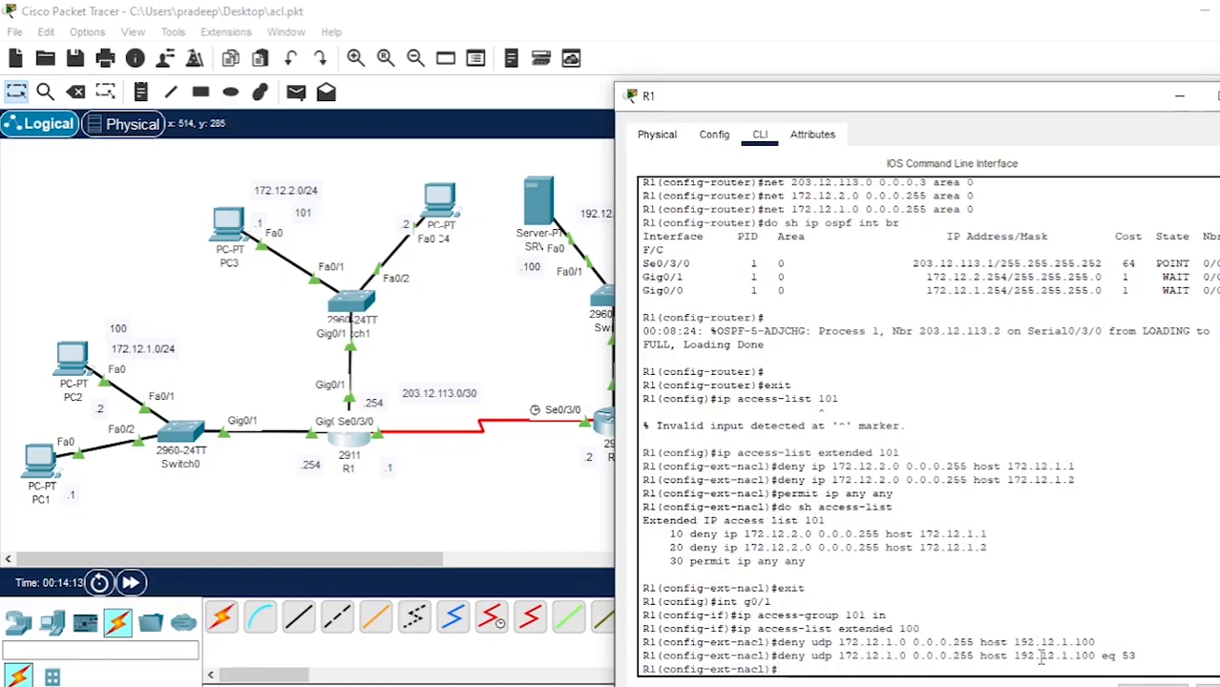
# Step: Add the same port 53 deny entry for TCP to ACL 100 and review the lists with do sh access-list
pyautogui.press('Up')
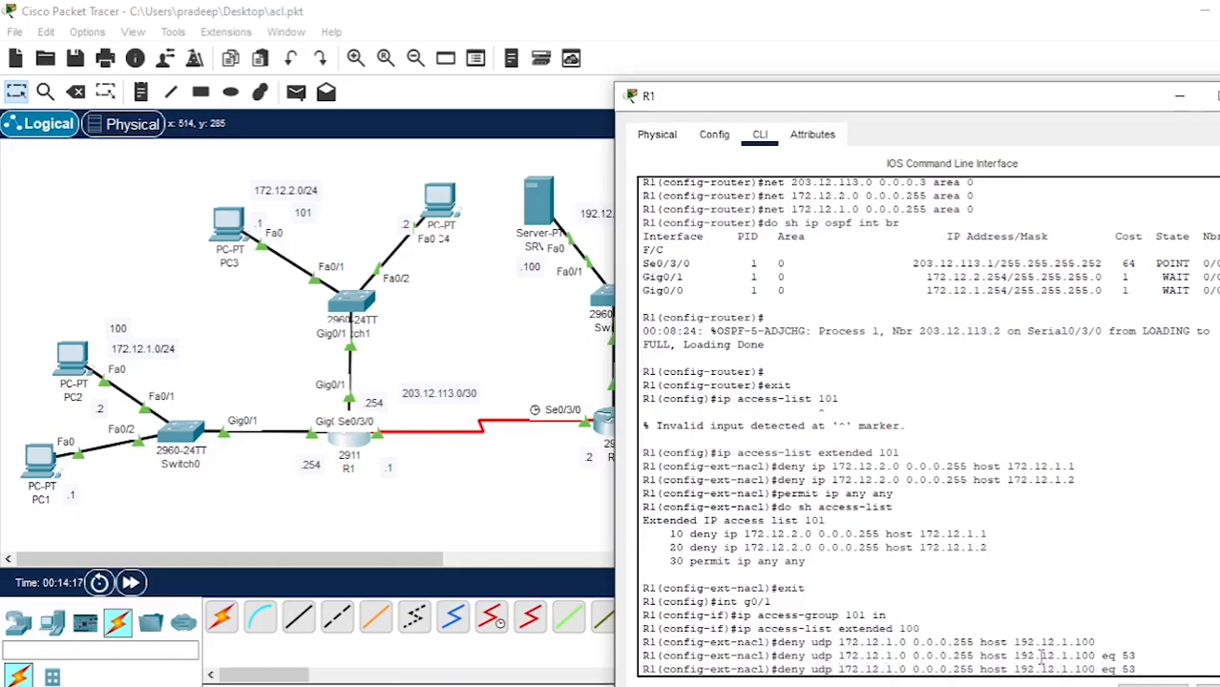
pyautogui.press('BackSpace')
pyautogui.press('BackSpace')
pyautogui.write('tc')
pyautogui.press('Return')
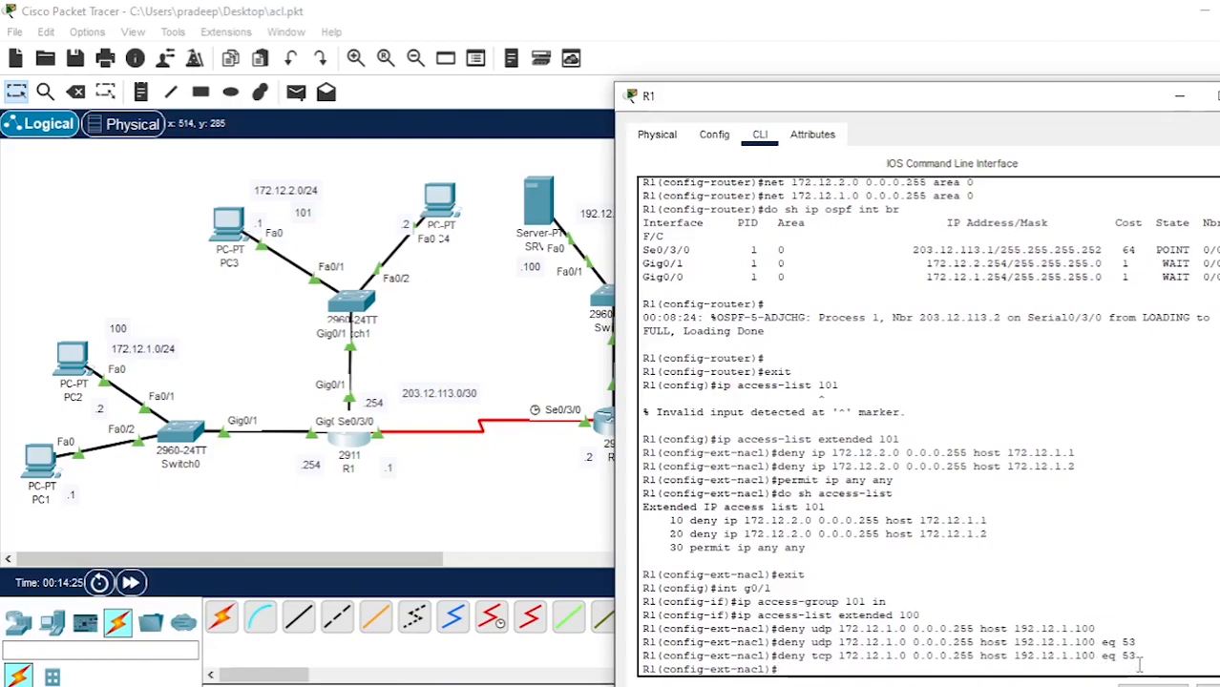
pyautogui.write('do sh sccess-list')
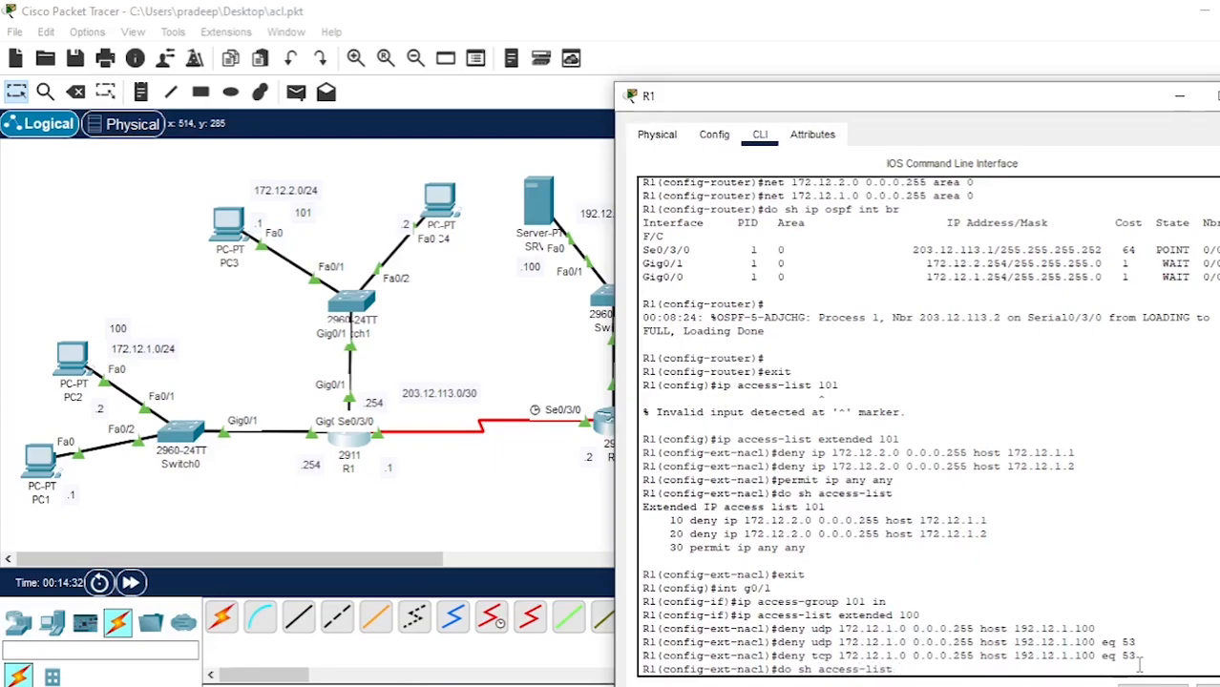
pyautogui.press('Return')
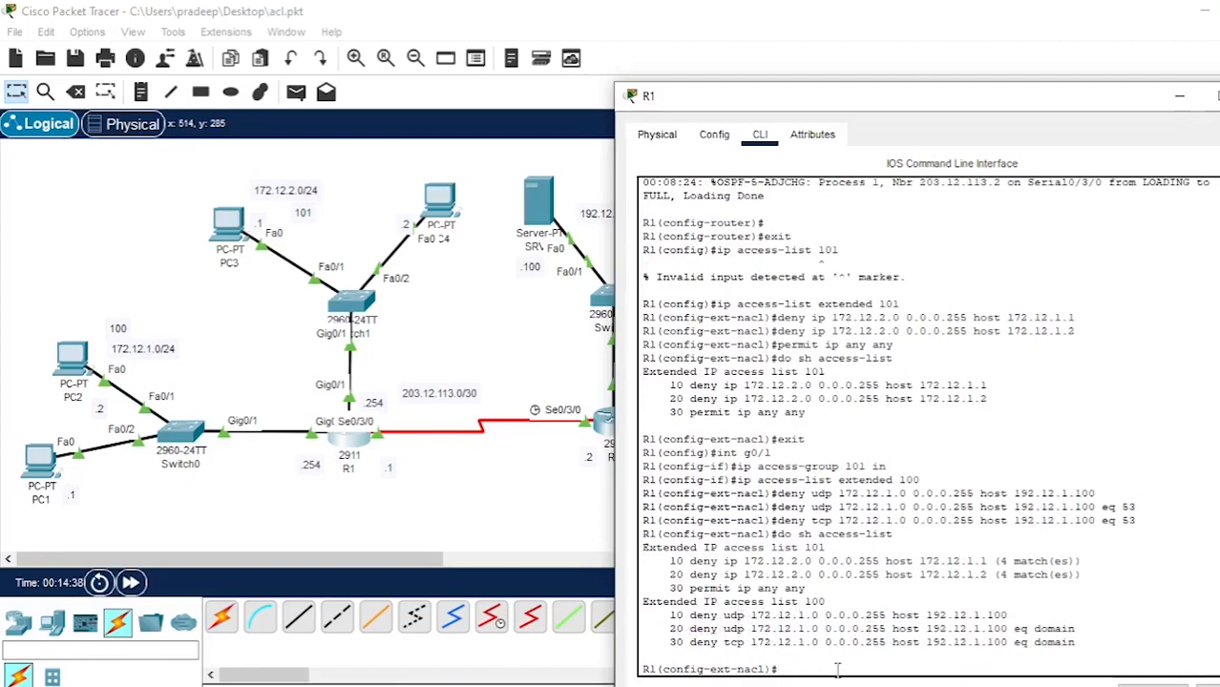
# Step: Apply access list 100 inbound on R1's interface g0/0, and close the router's window
pyautogui.write('exit')
pyautogui.press('Return')
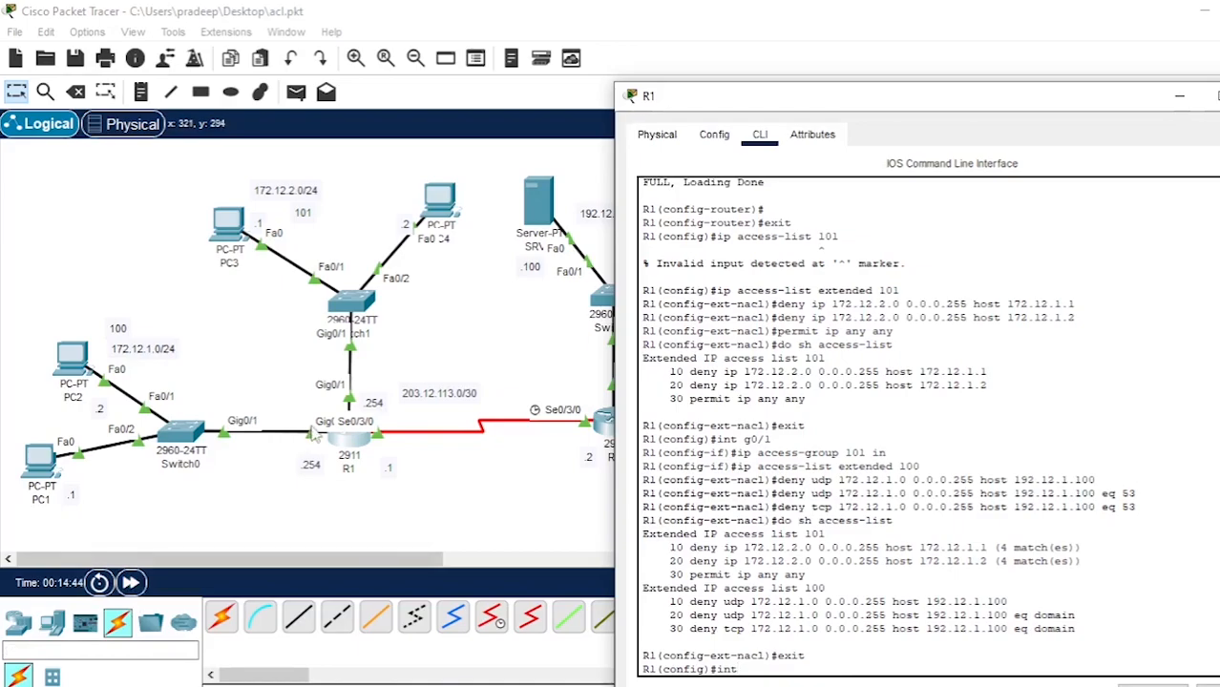
pyautogui.write('int g0/0')
pyautogui.press('Return')
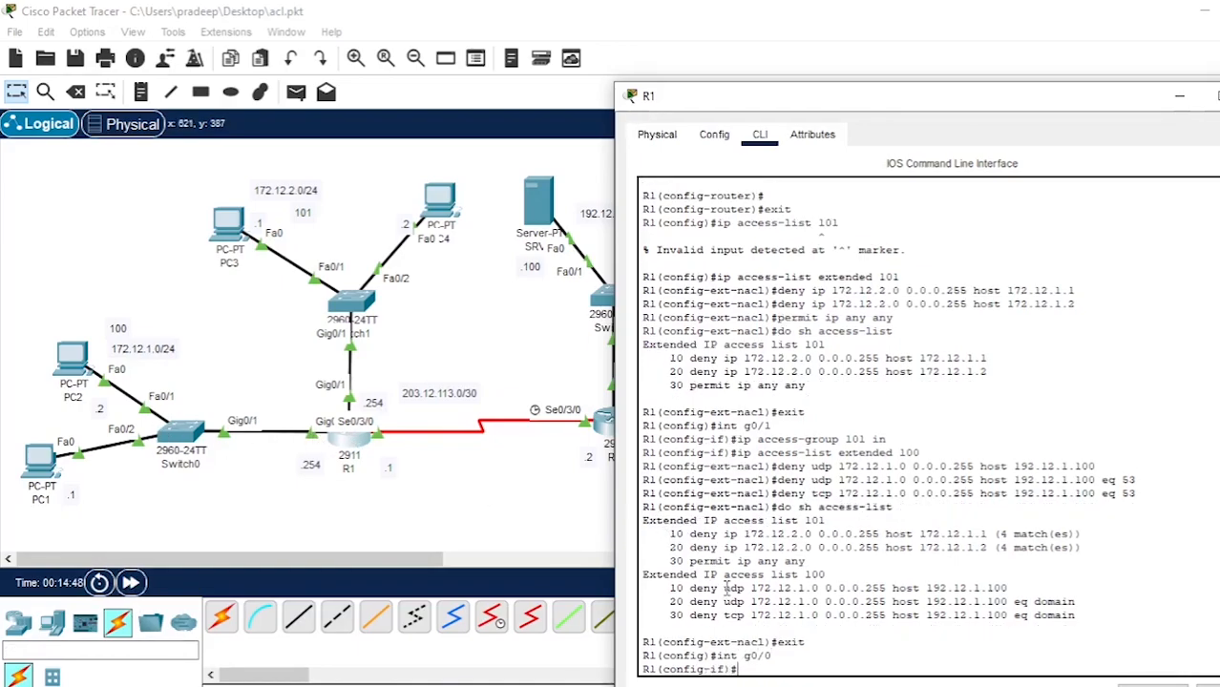
pyautogui.write('ip access-group 100')
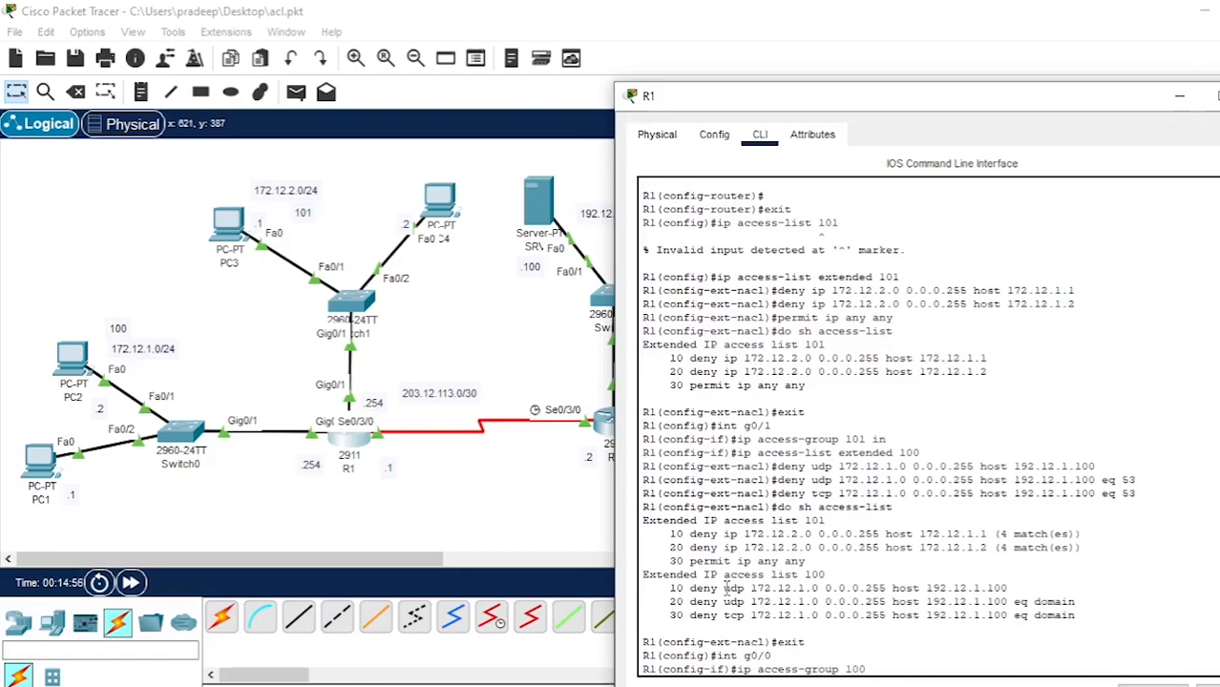
pyautogui.write(' in')
pyautogui.press('Return')
pyautogui.press('Return')
pyautogui.press('Return')
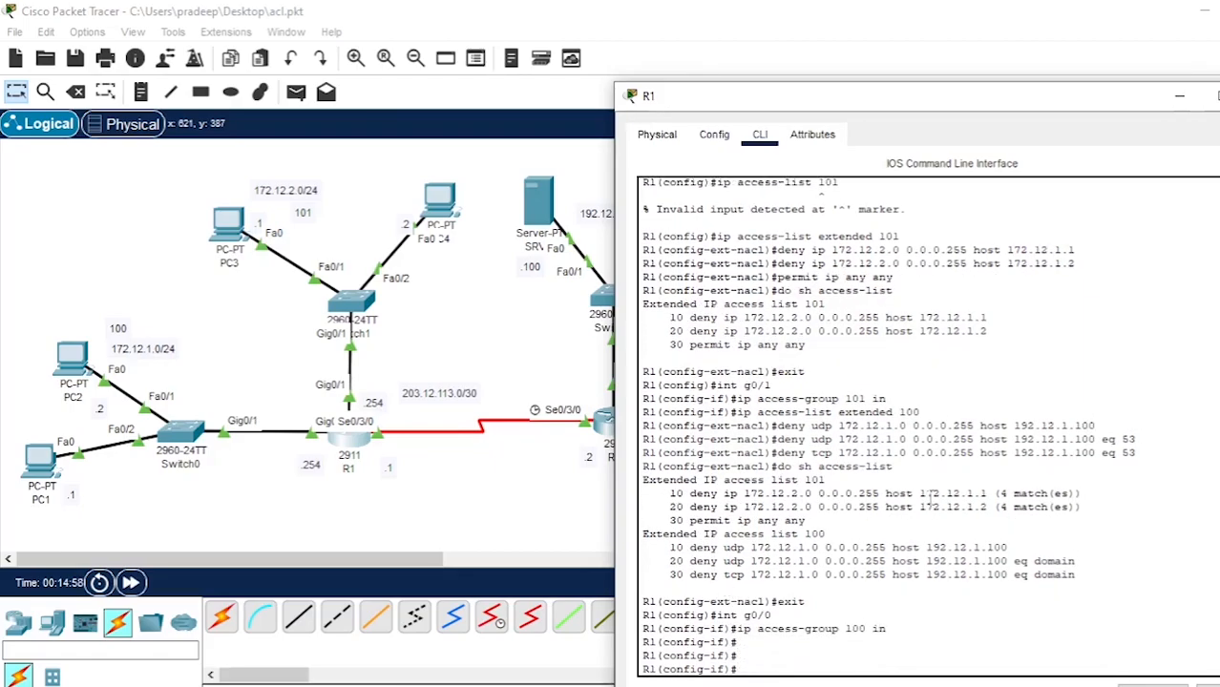
pyautogui.click(1218, 96)
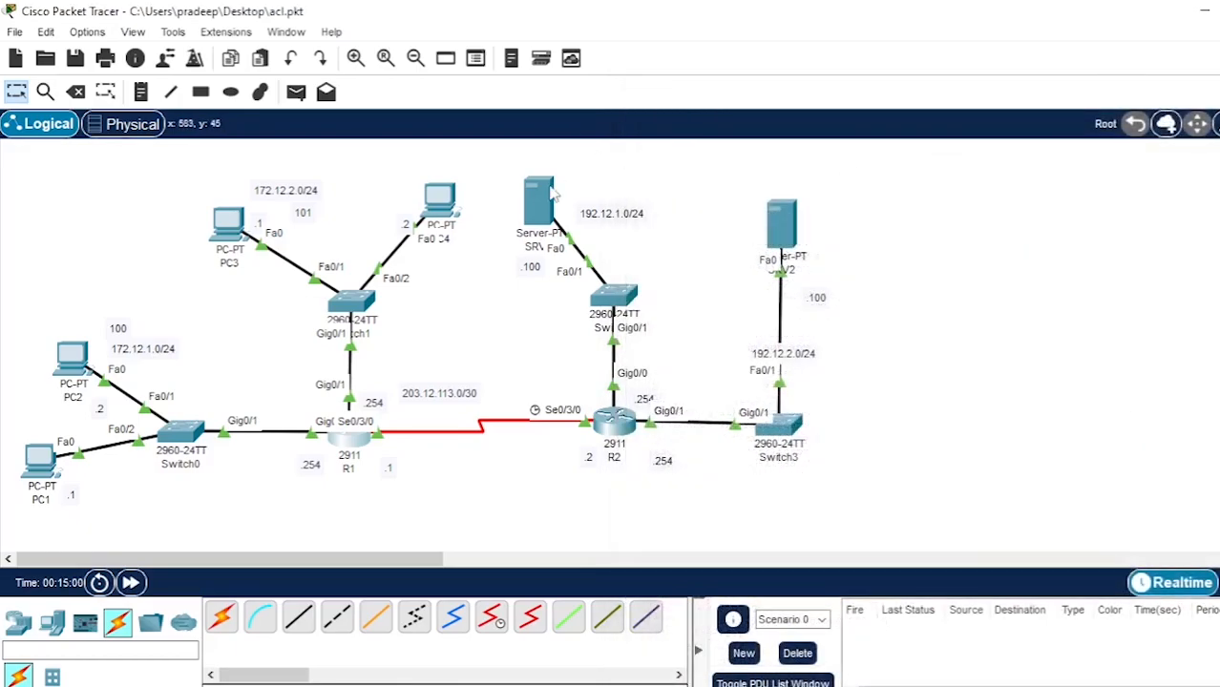
# Step: Ping 192.12.1.100 from PC2's Command Prompt to test access list 100, and close the PC's window
pyautogui.click(71, 359)
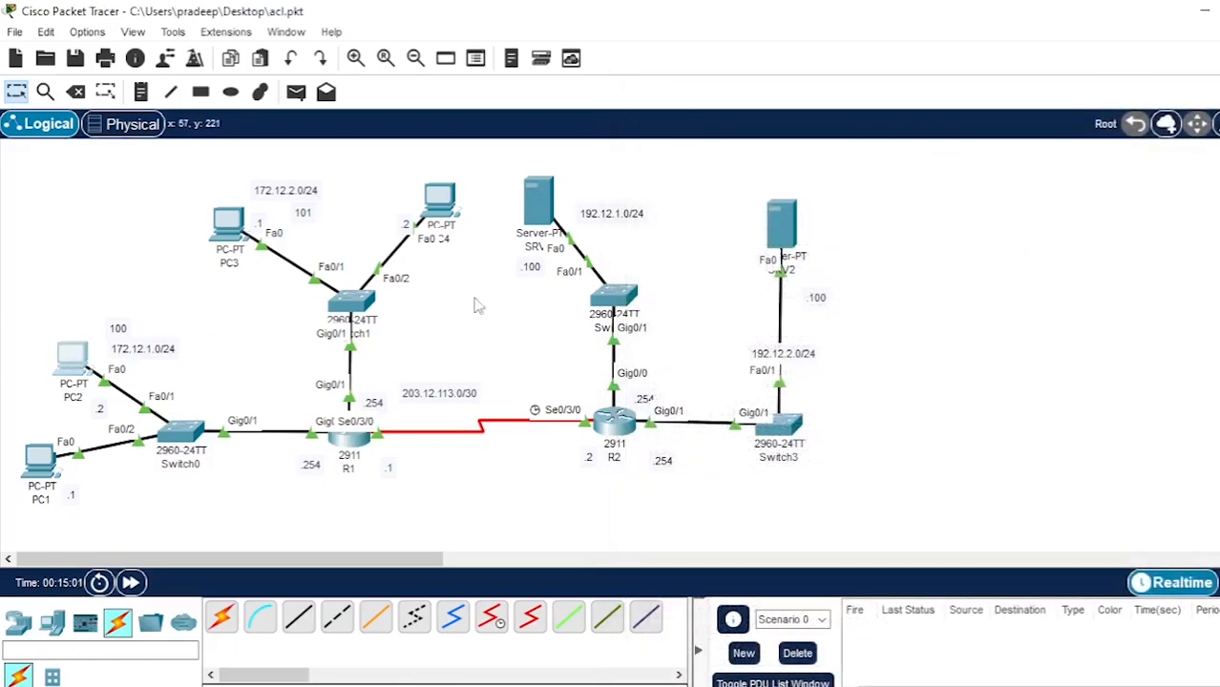
pyautogui.click(482, 71)
pyautogui.click(537, 68)
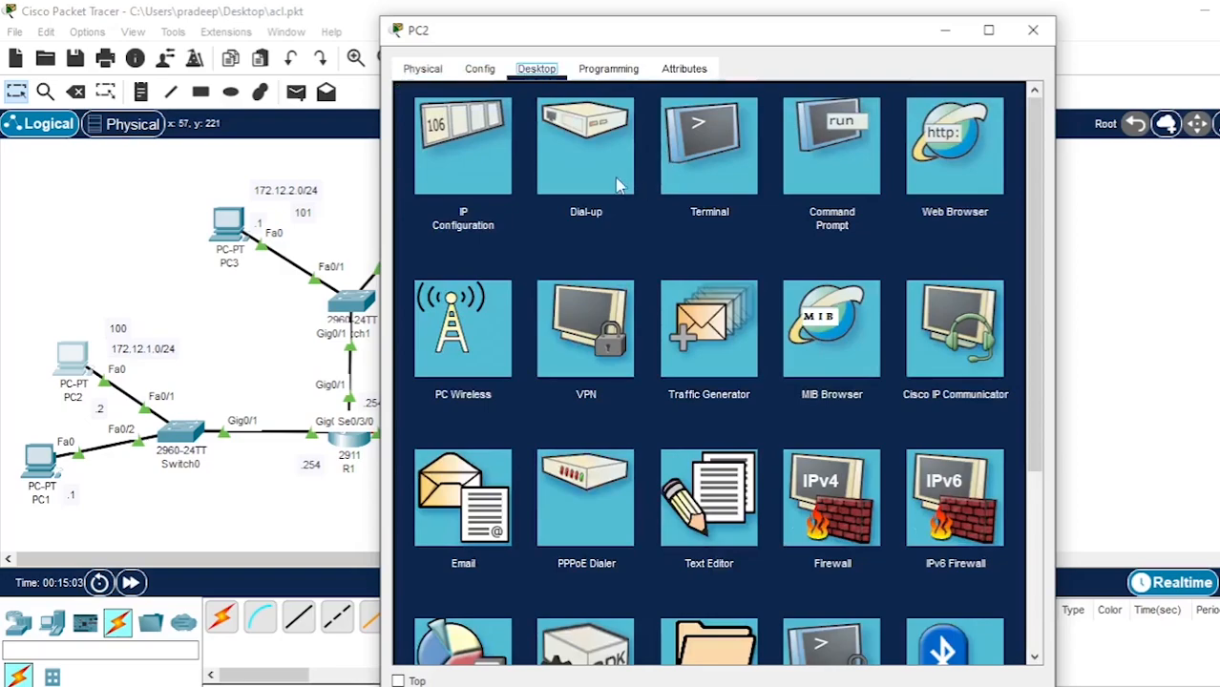
pyautogui.click(824, 146)
pyautogui.write('p')
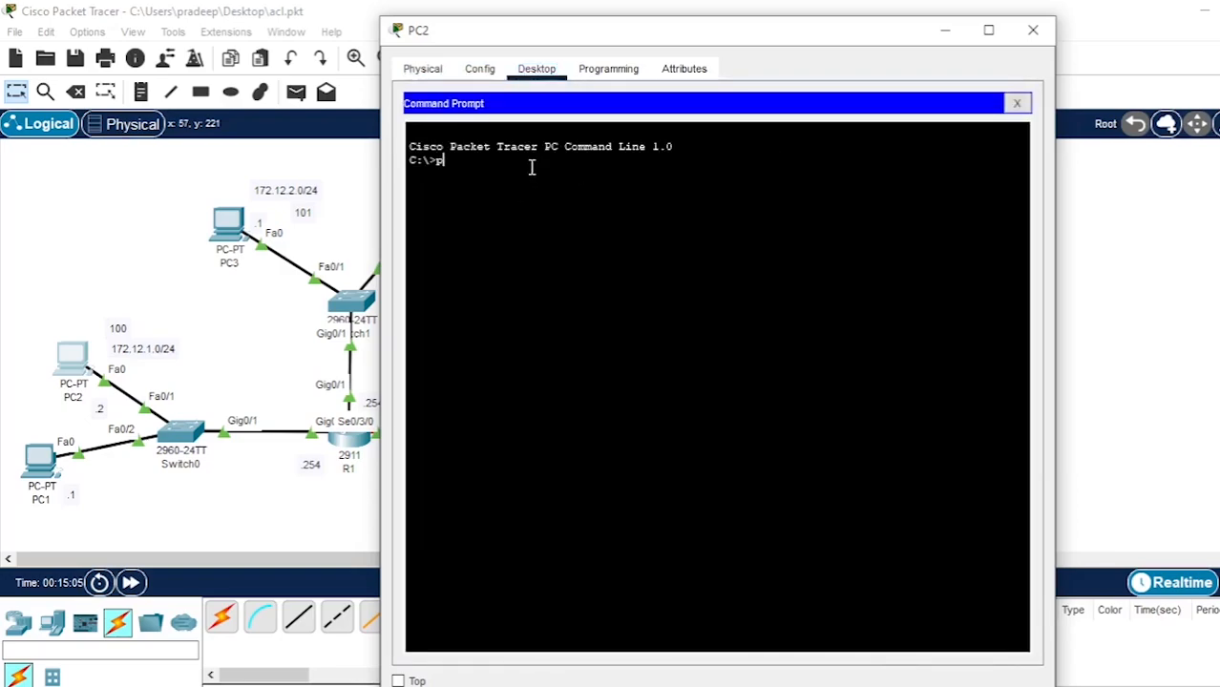
pyautogui.write('ing 192.12.1.100')
pyautogui.press('Return')
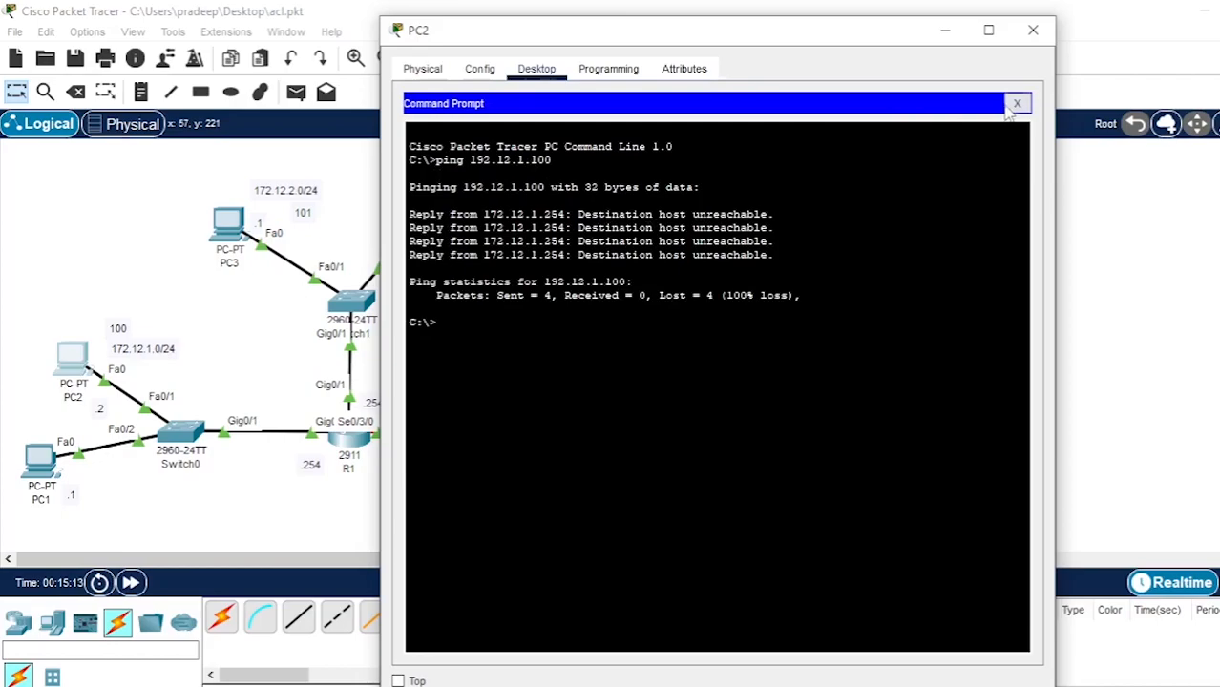
pyautogui.click(1040, 29)
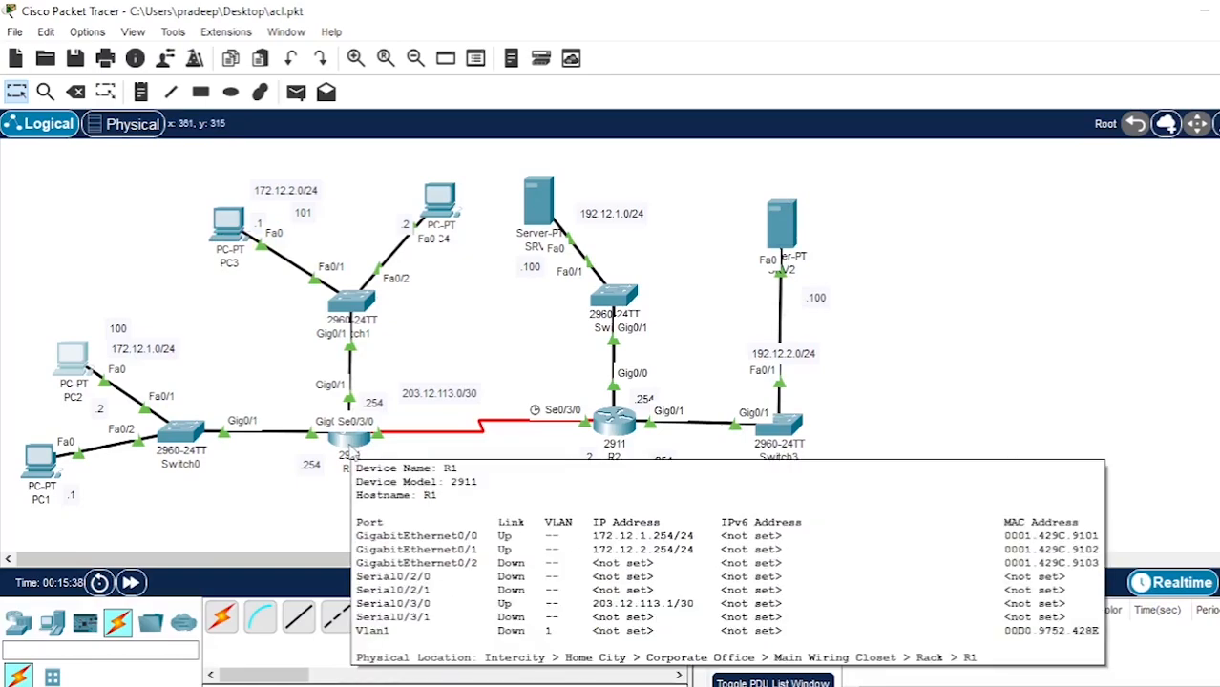
# Step: On R1, add an entry to extended access list 101 denying TCP from 172.12.2.0 0.0.0.255 to host 192.12.2.100 on port 80
pyautogui.click(349, 454)
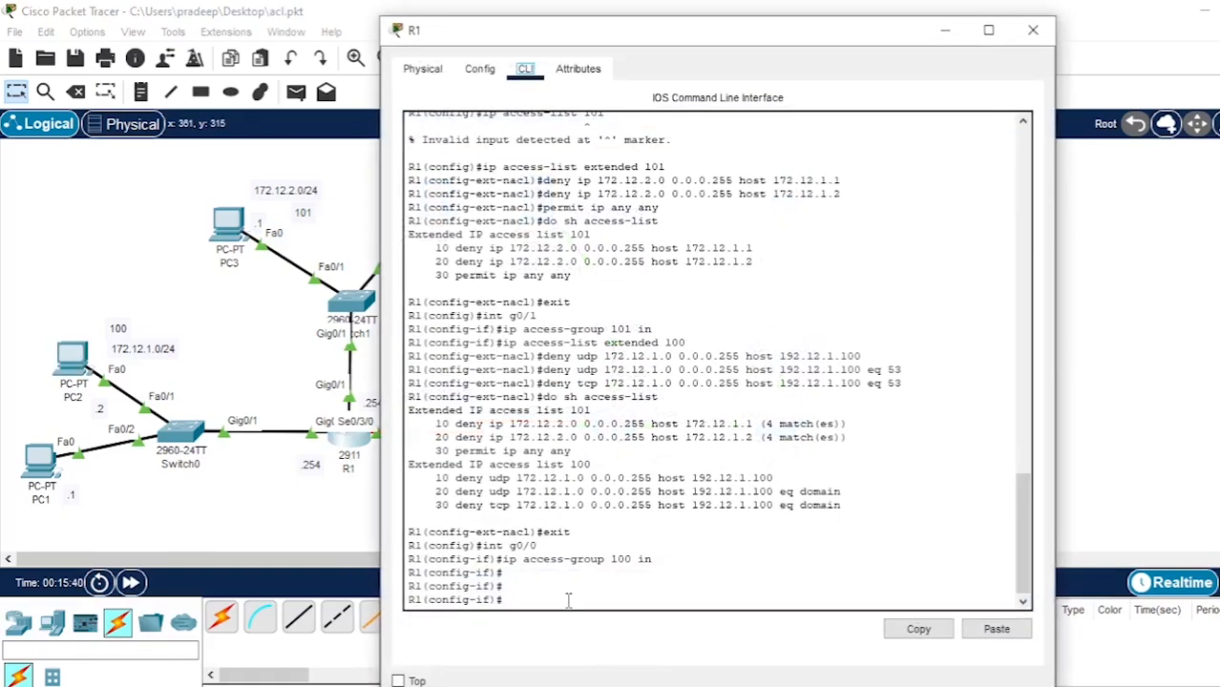
pyautogui.write('ip access-list extended 101')
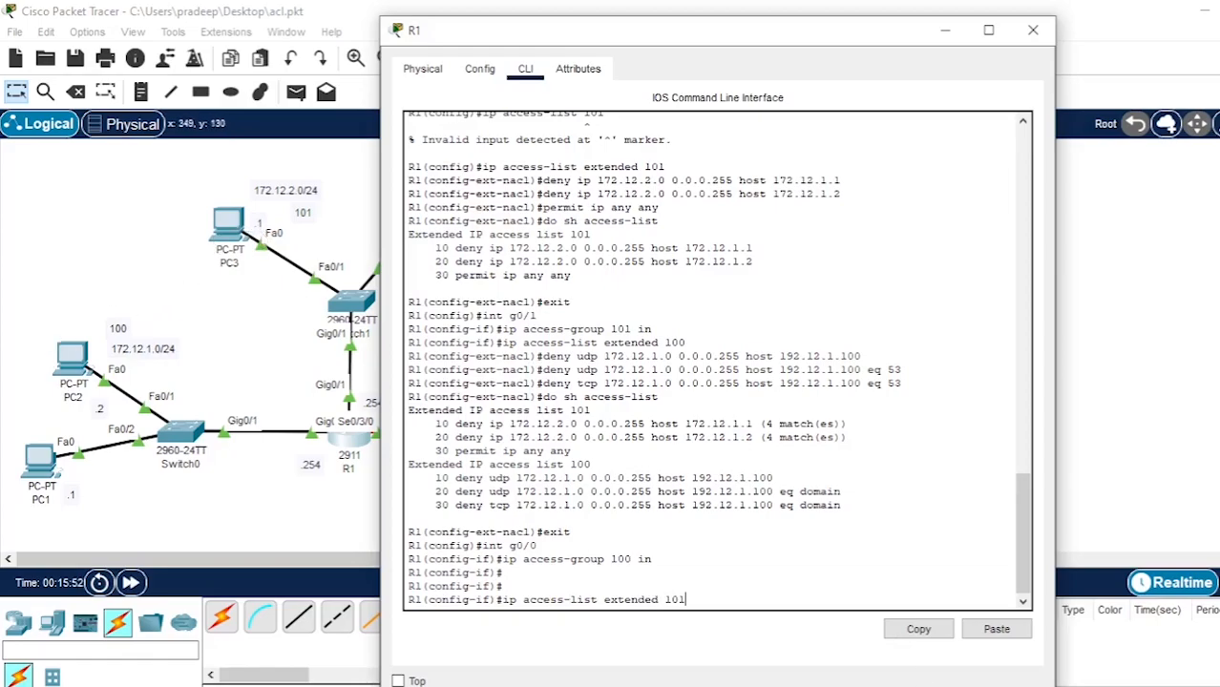
pyautogui.press('Return')
pyautogui.write('deny')
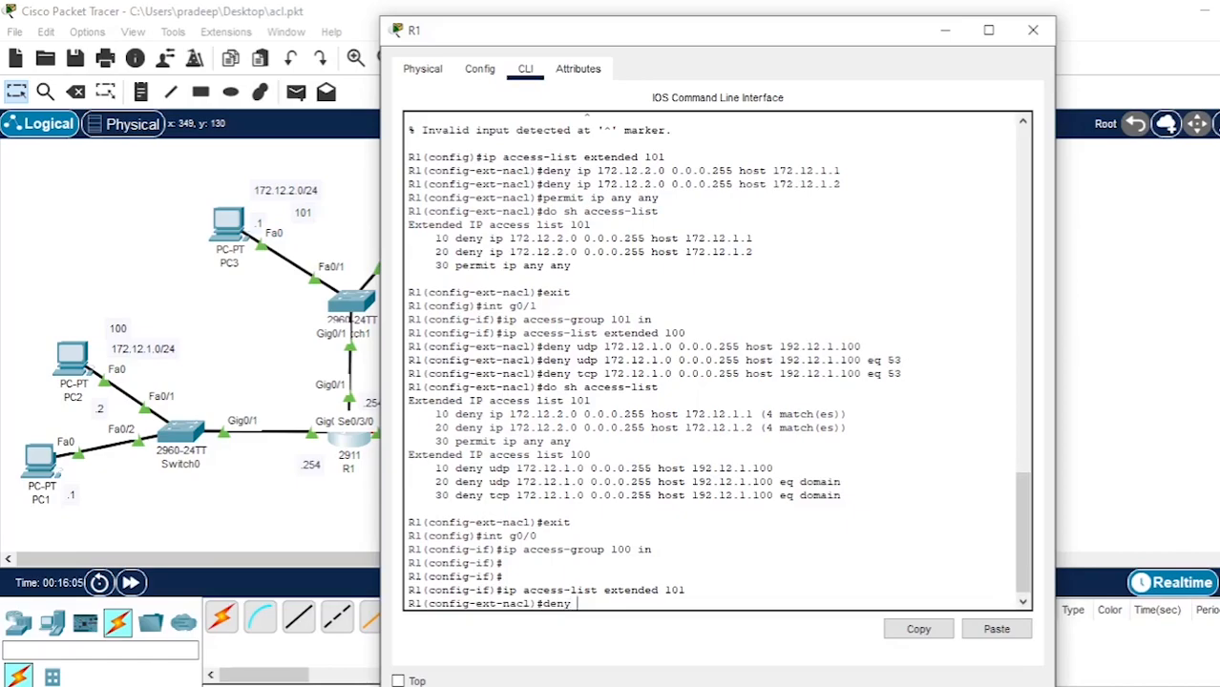
pyautogui.write('cp 172.12.2.0 0.0.0.255 host 192.12.2.100')
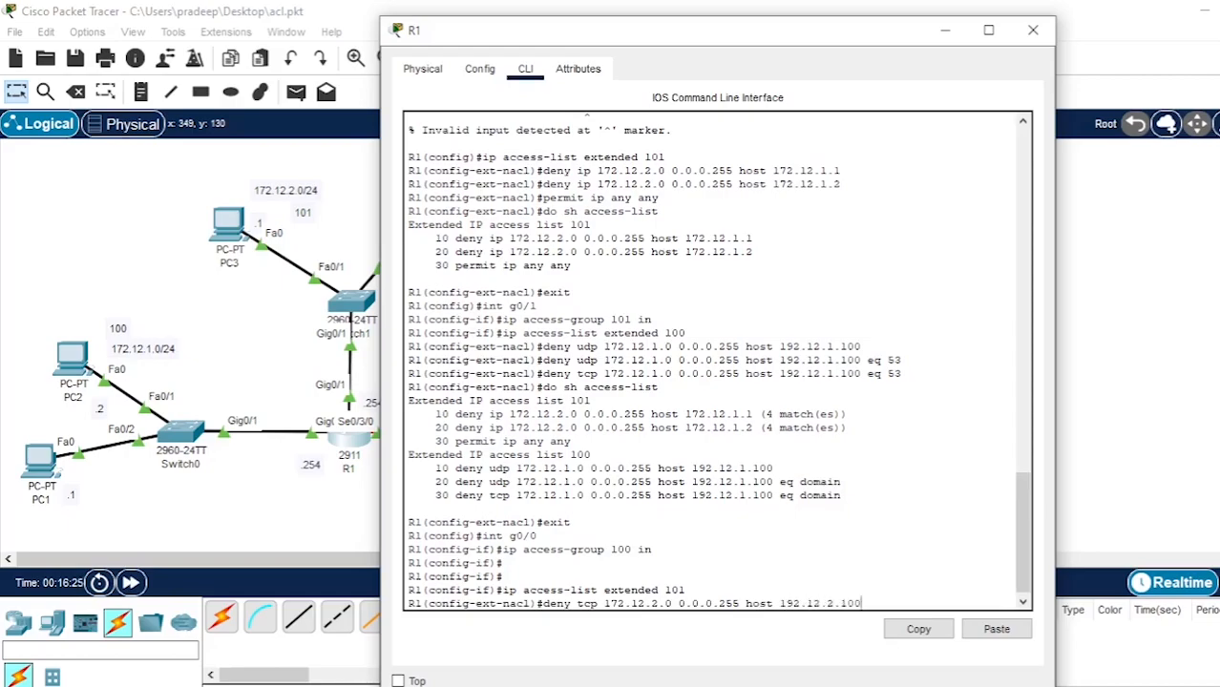
pyautogui.moveTo(753, 36); pyautogui.dragTo(403, 84)
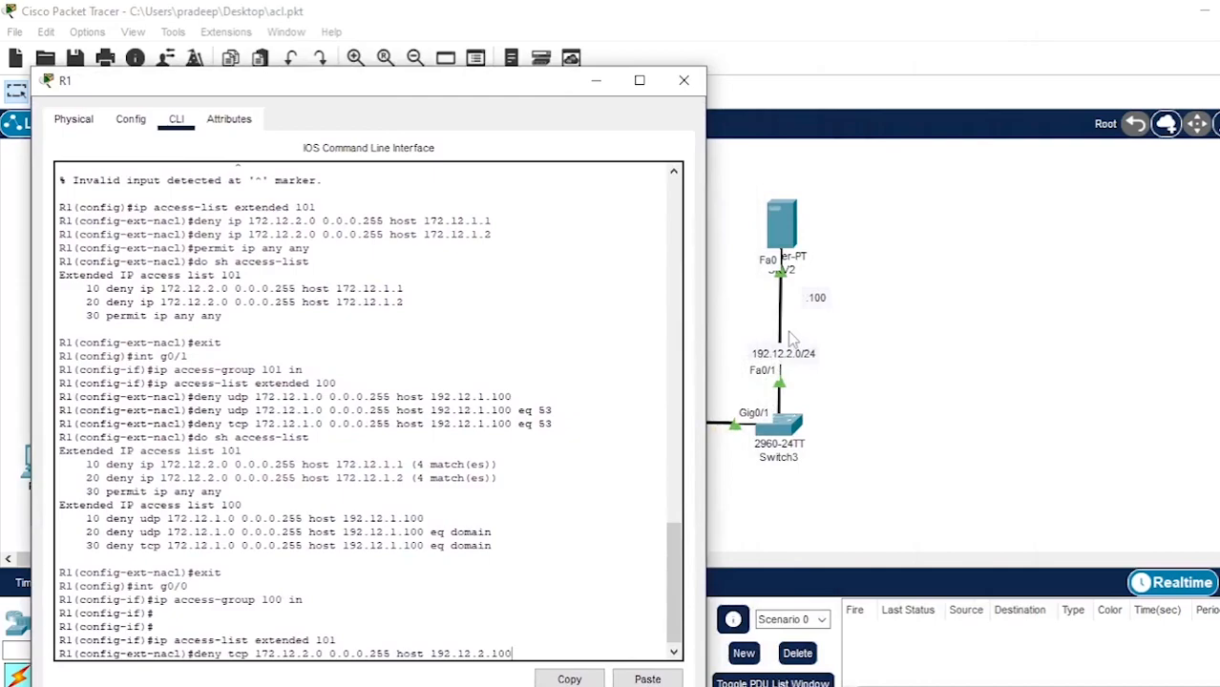
pyautogui.moveTo(533, 76); pyautogui.dragTo(742, 56)
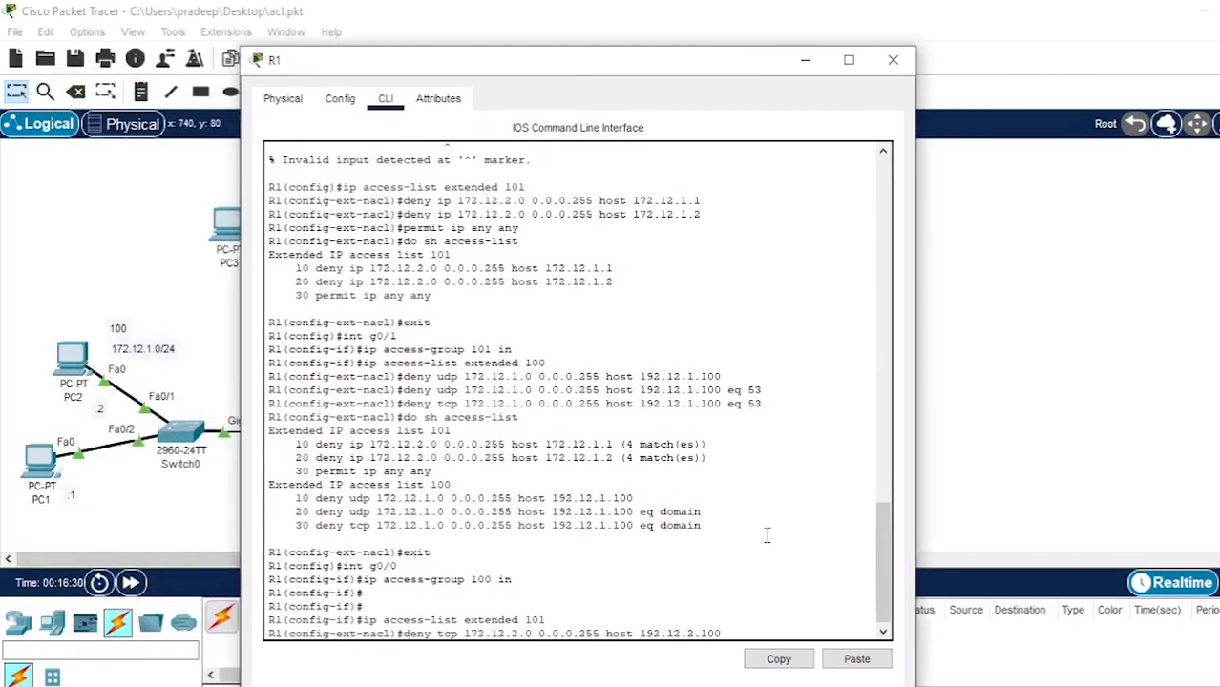
pyautogui.write('eq 80')
pyautogui.press('Return')
# Step: Add the same TCP deny entry for port 443 to access list 101, and review the lists with do sh access-list
pyautogui.press('Up')
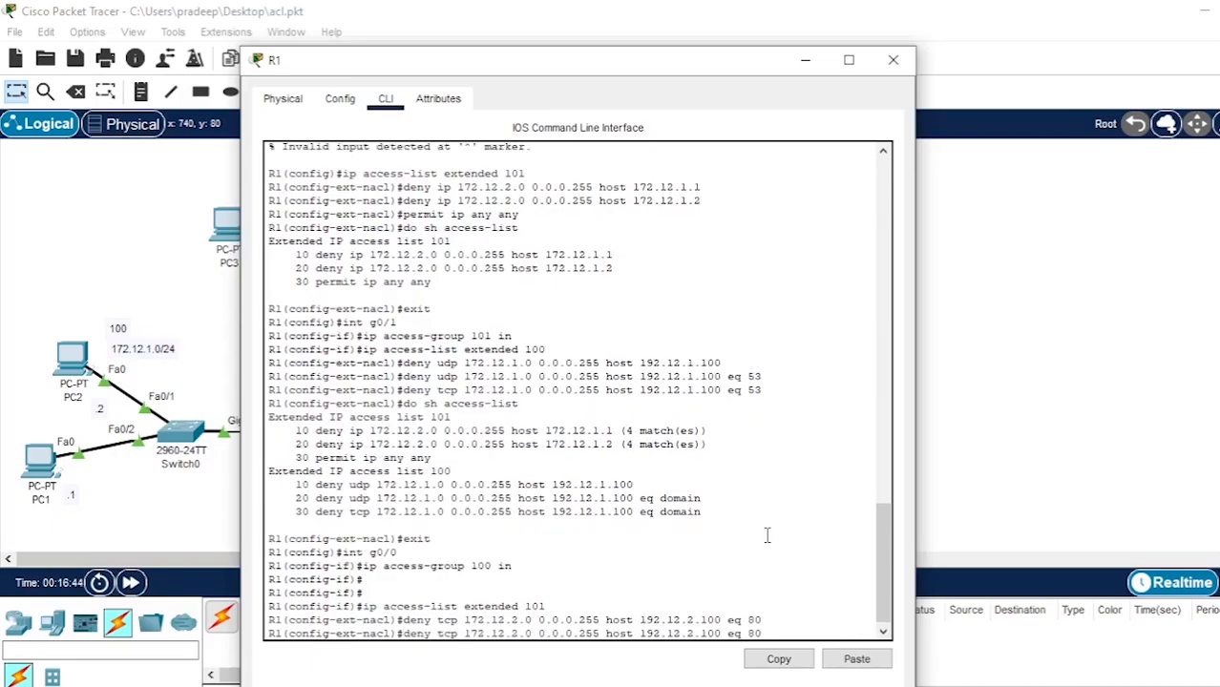
pyautogui.press('BackSpace')
pyautogui.press('BackSpace')
pyautogui.write('443')
pyautogui.press('Return')
pyautogui.write('do')
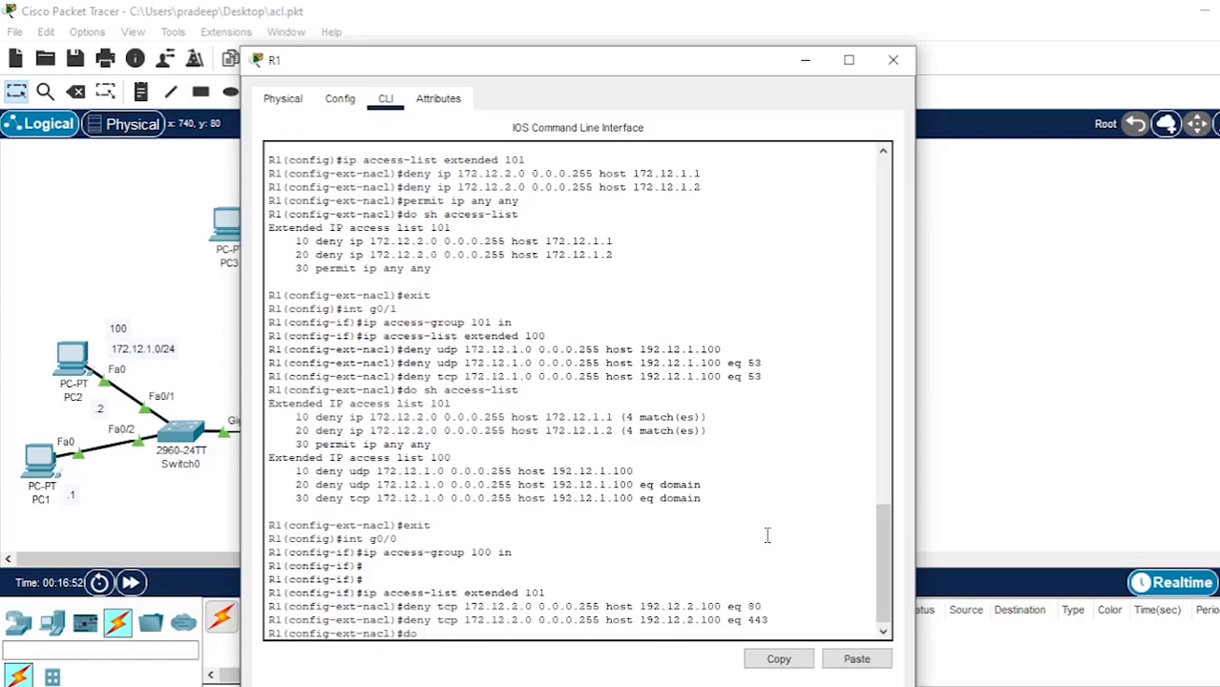
pyautogui.write(' sh access-list')
pyautogui.press('Return')
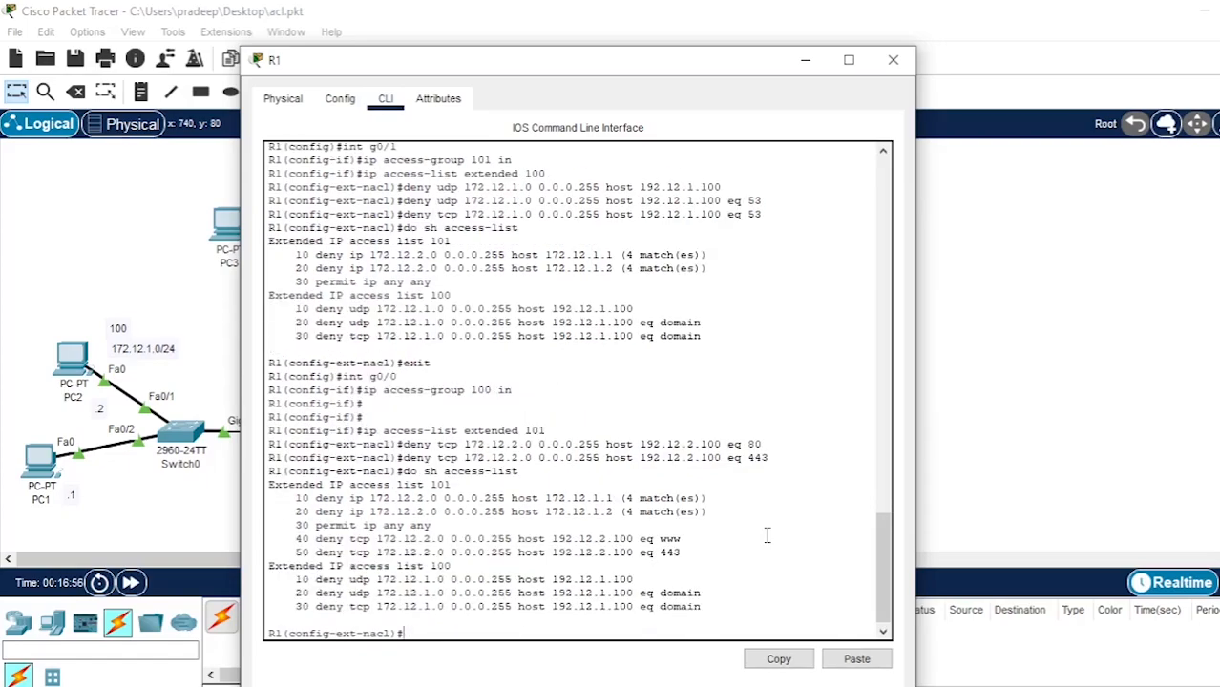
# Step: Exit access list 101, try to apply it inbound from R1's global configuration mode, and clear the recalled command
pyautogui.write('exit')
pyautogui.press('Return')
pyautogui.write('ig)#i')
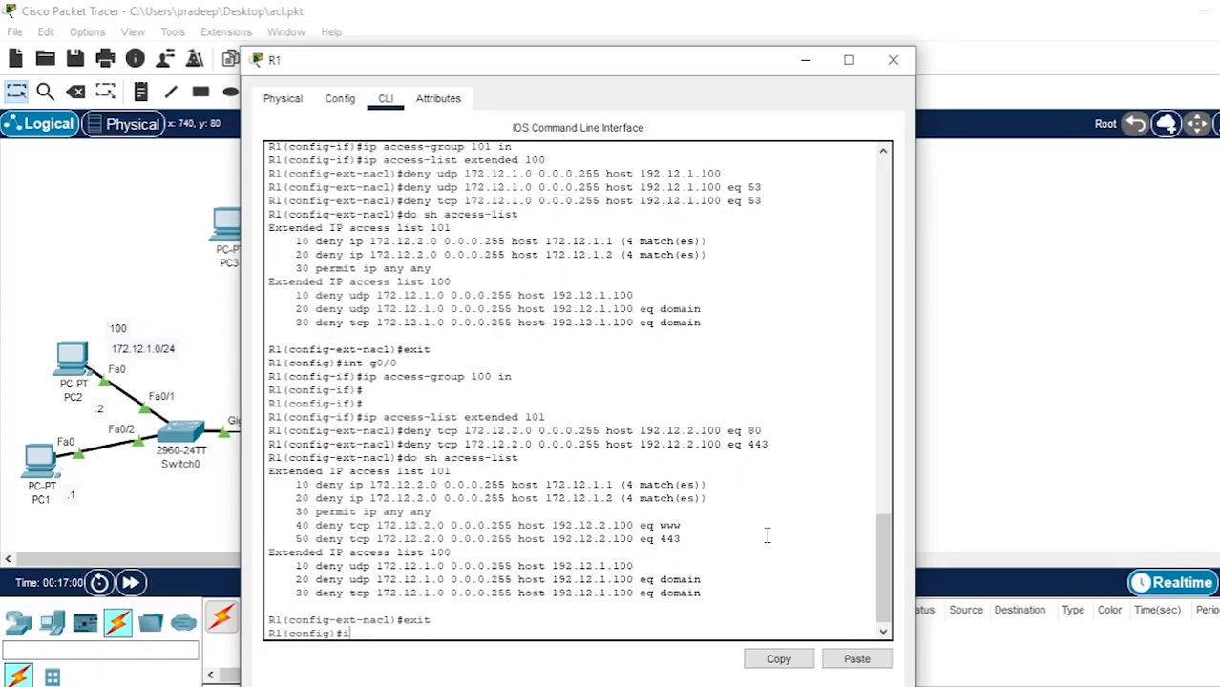
pyautogui.write('p access-group 101 i')
pyautogui.press('Return')
pyautogui.press('Return')
pyautogui.press('Return')
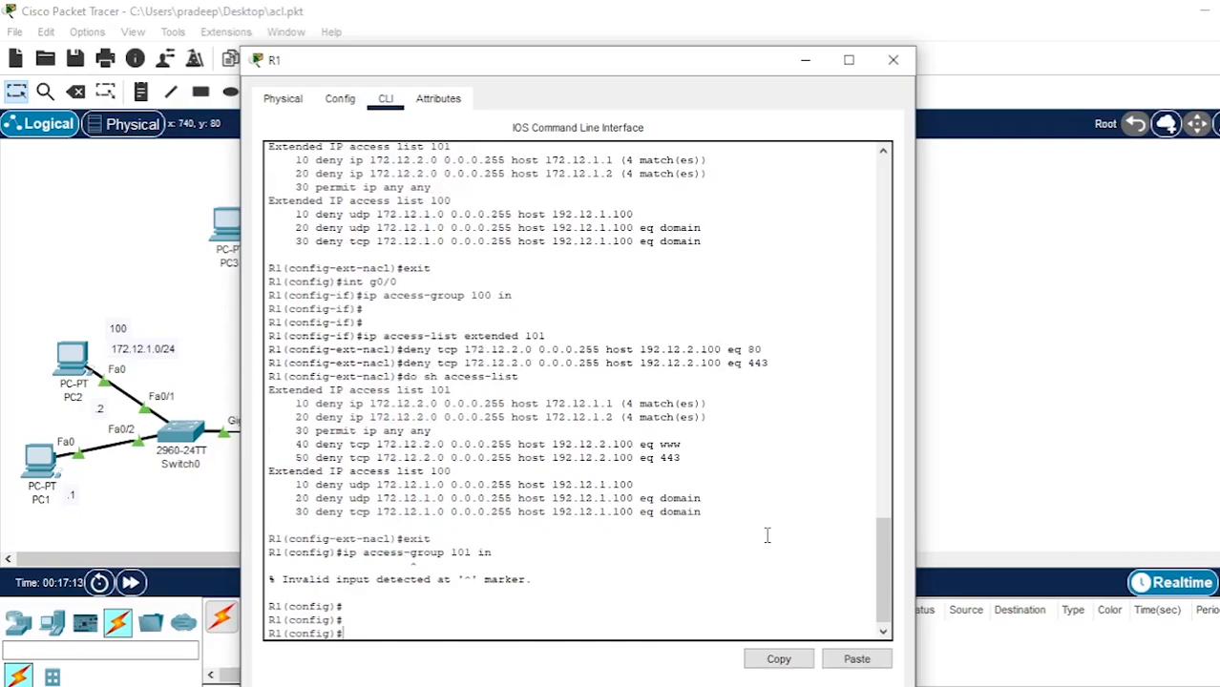
pyautogui.press('Up')
pyautogui.press('BackSpace')
pyautogui.press('BackSpace')
pyautogui.press('BackSpace')
pyautogui.press('BackSpace')
pyautogui.press('BackSpace')
pyautogui.press('BackSpace')
pyautogui.press('BackSpace')
pyautogui.press('BackSpace')
pyautogui.press('BackSpace')
pyautogui.press('BackSpace')
pyautogui.press('BackSpace')
pyautogui.press('BackSpace')
pyautogui.press('BackSpace')
pyautogui.press('BackSpace')
pyautogui.press('BackSpace')
pyautogui.press('BackSpace')
pyautogui.press('BackSpace')
pyautogui.press('BackSpace')
pyautogui.moveTo(724, 60); pyautogui.dragTo(880, 67)
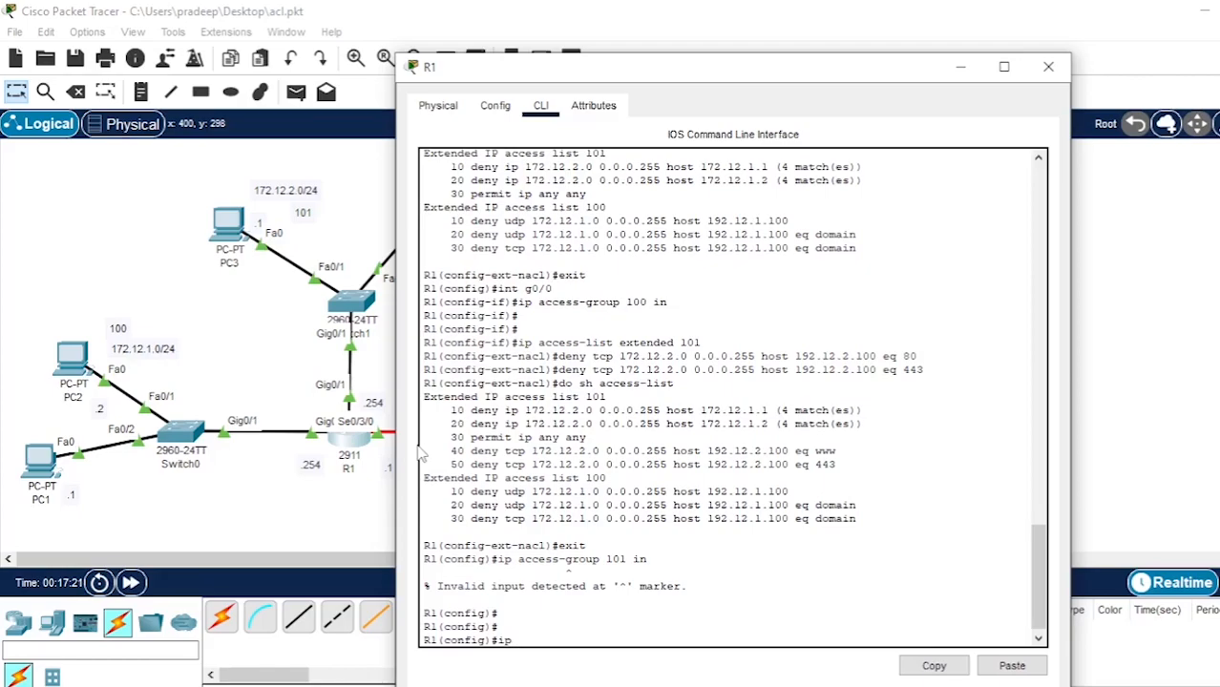
pyautogui.press('BackSpace')
pyautogui.press('BackSpace')
pyautogui.press('BackSpace')
# Step: Apply access list 101 inbound on R1's interface g0/1, and close the router's window
pyautogui.write('int g0/1')
pyautogui.press('Return')
pyautogui.press('Up')
pyautogui.press('Up')
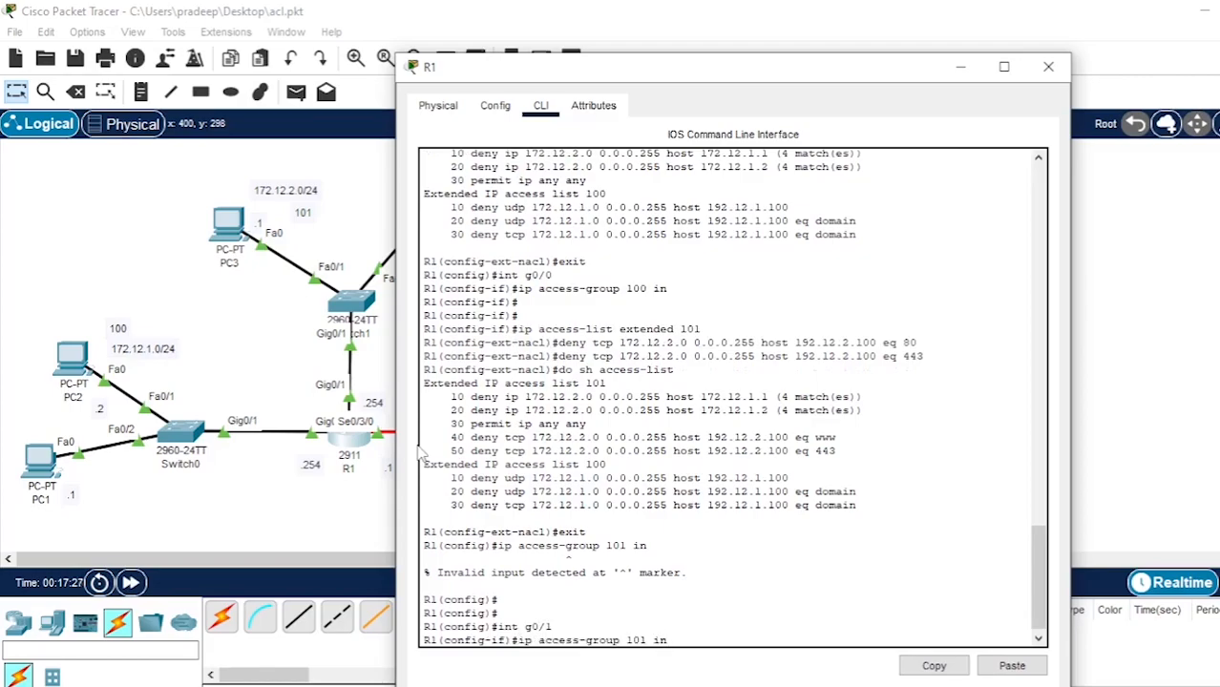
pyautogui.press('Return')
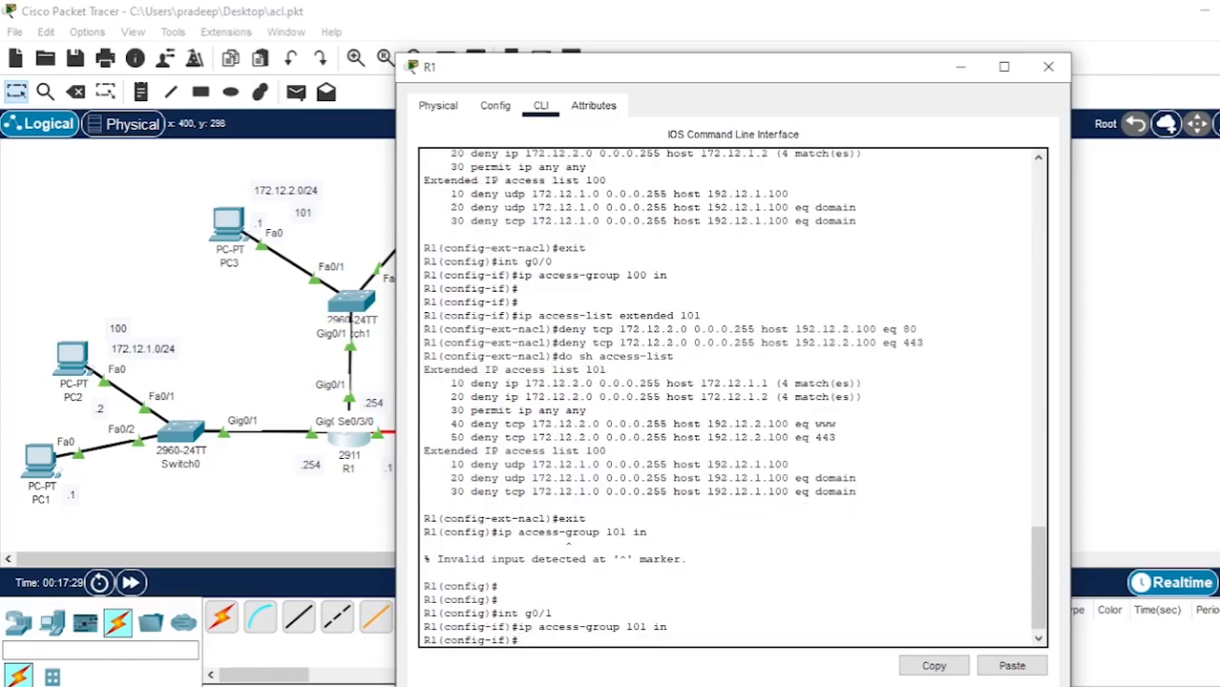
pyautogui.click(1048, 66)
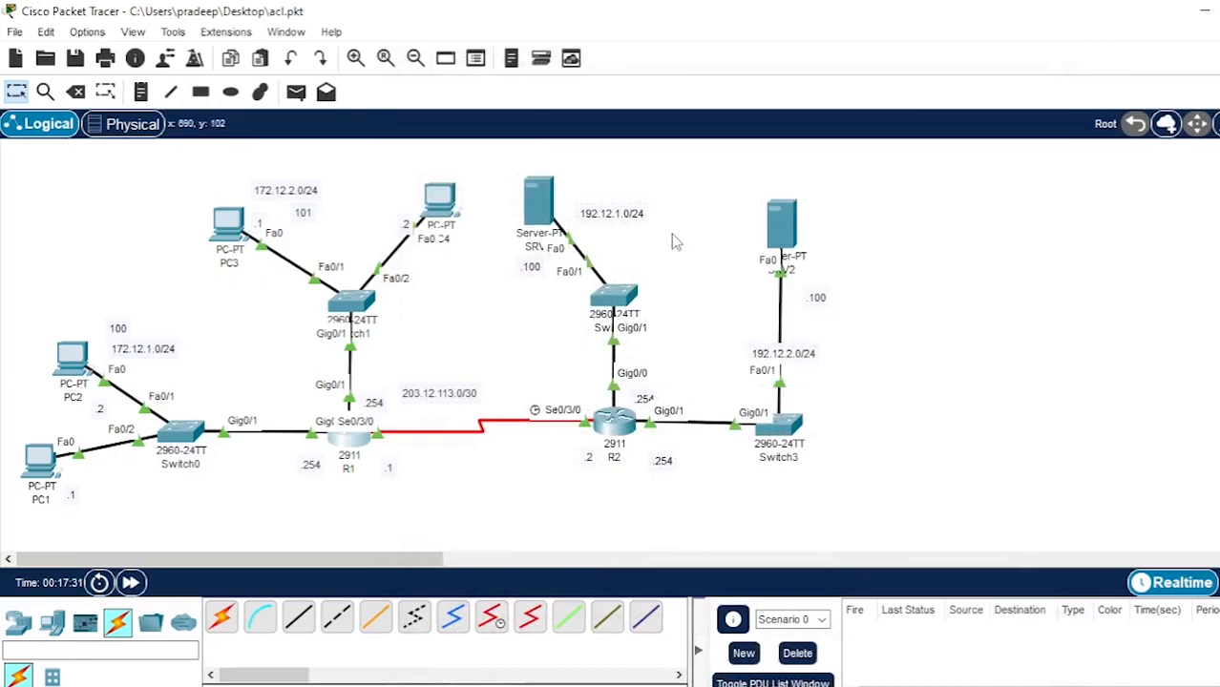
# Step: Check the HTTP and HTTPS service settings on server SRV2, and close its window
pyautogui.click(783, 213)
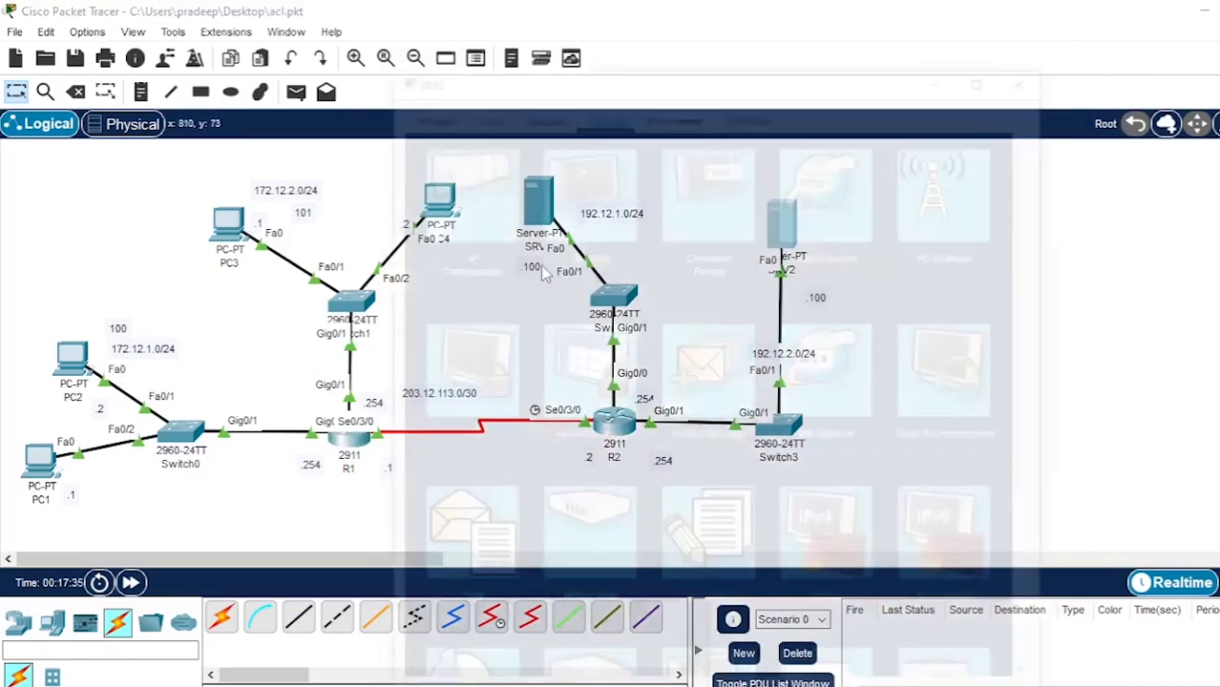
pyautogui.click(539, 68)
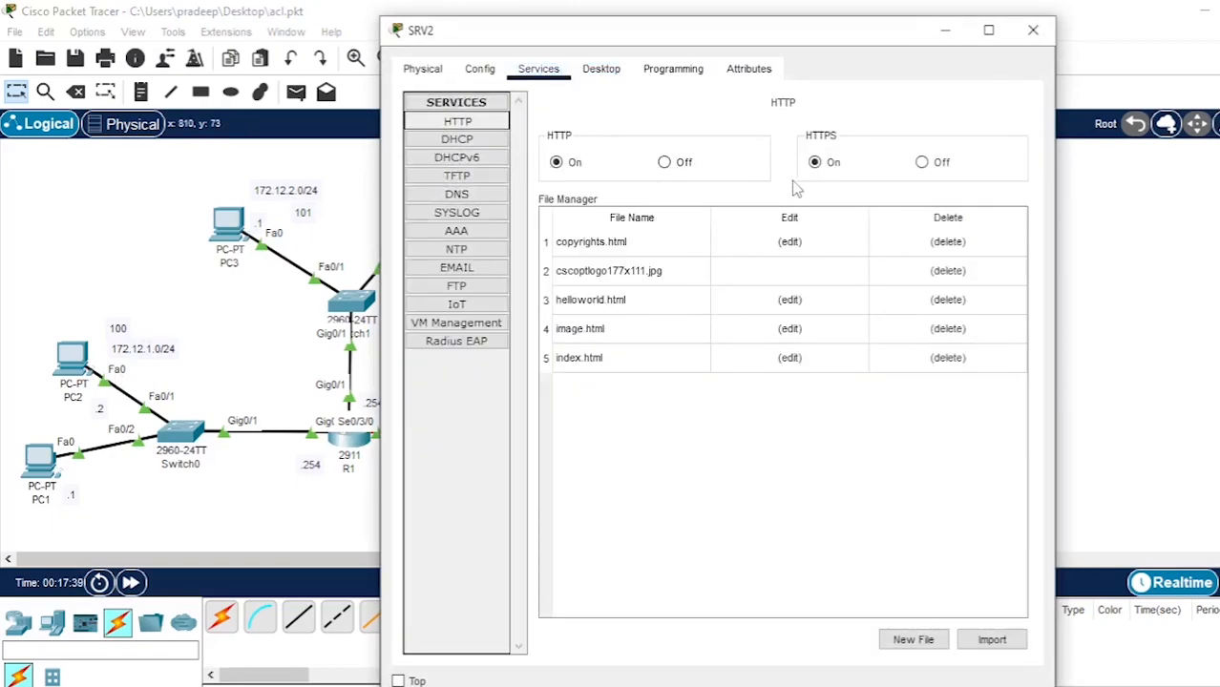
pyautogui.click(1033, 30)
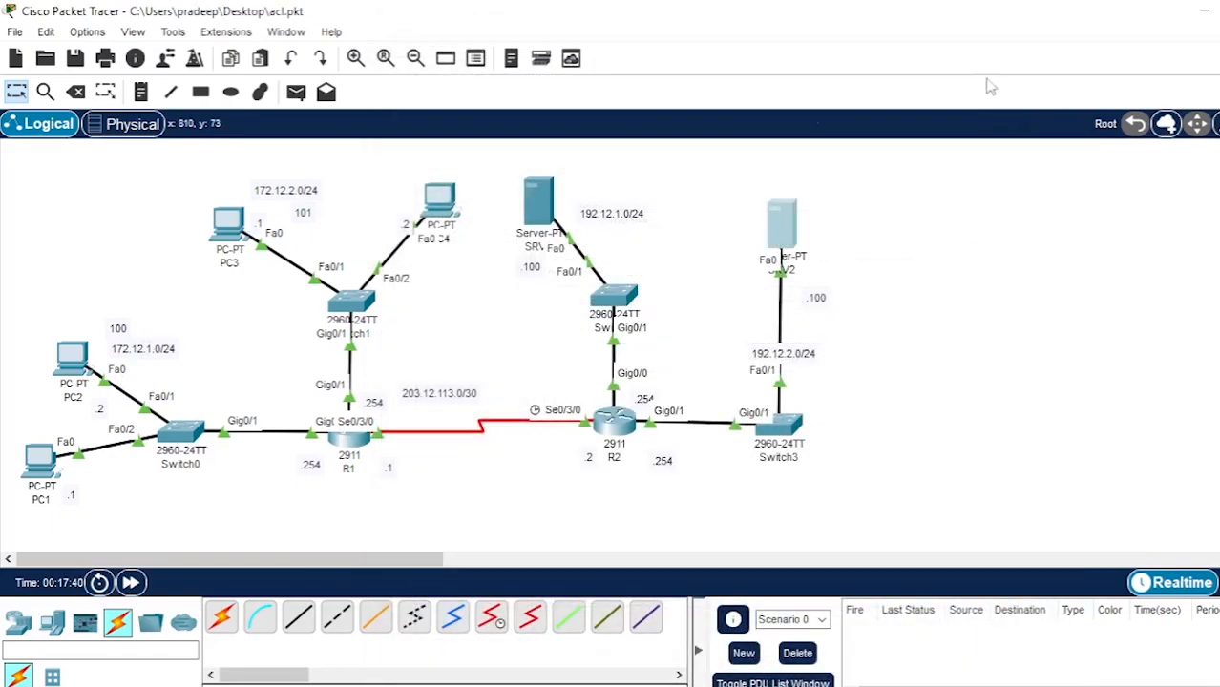
pyautogui.click(81, 378)
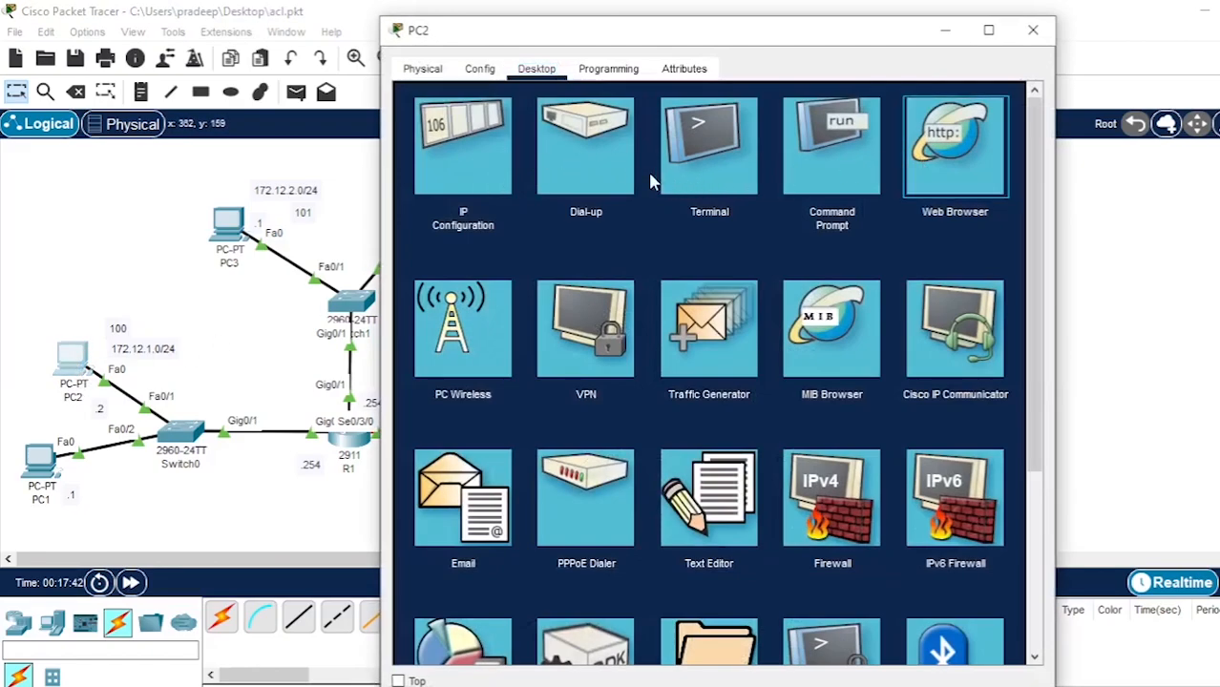
pyautogui.click(909, 163)
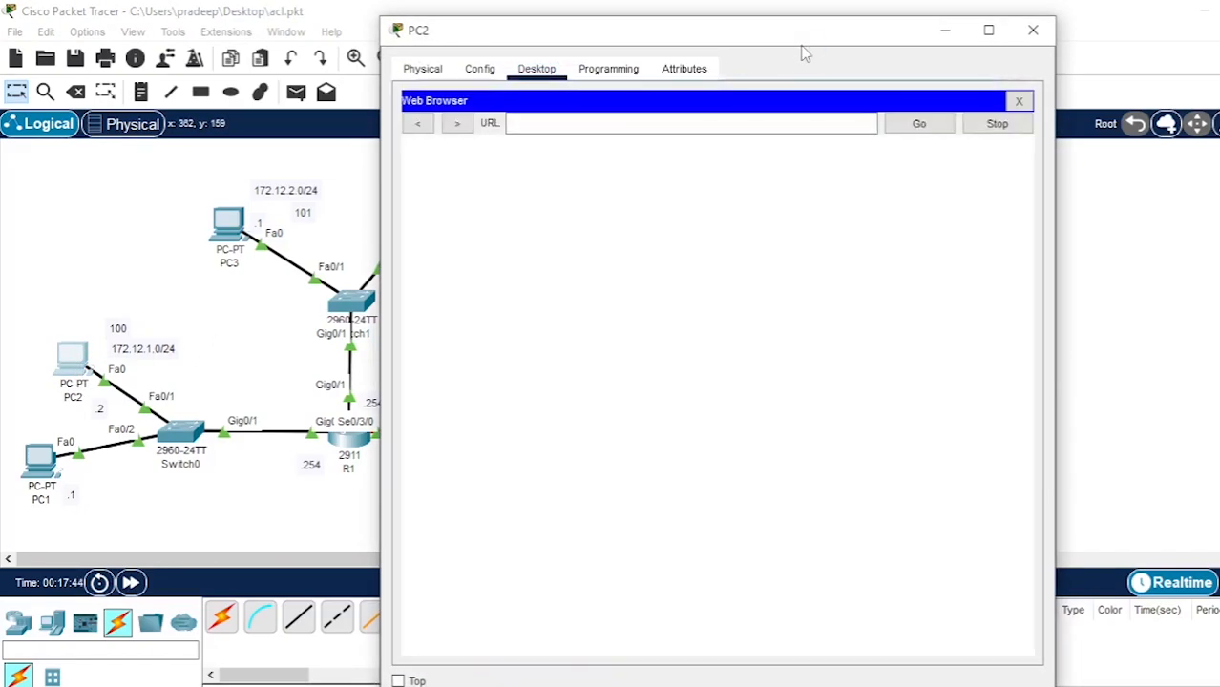
pyautogui.click(570, 125)
pyautogui.write('www.cisco.com')
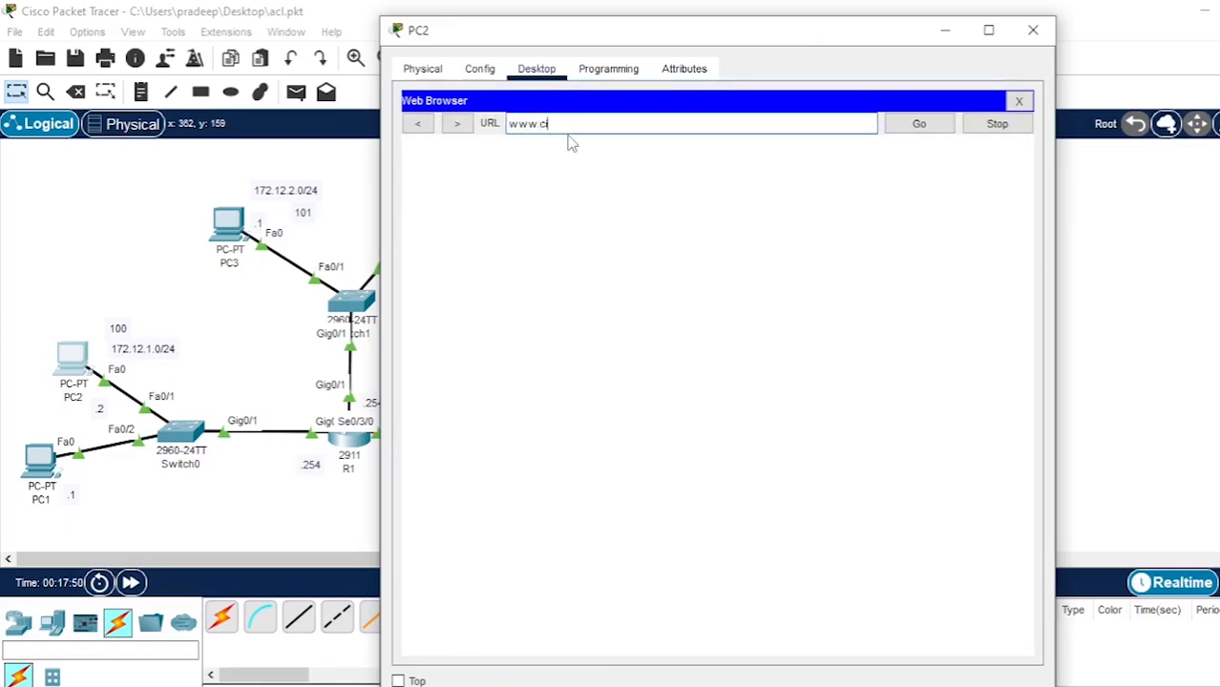
pyautogui.press('Return')
pyautogui.click(918, 129)
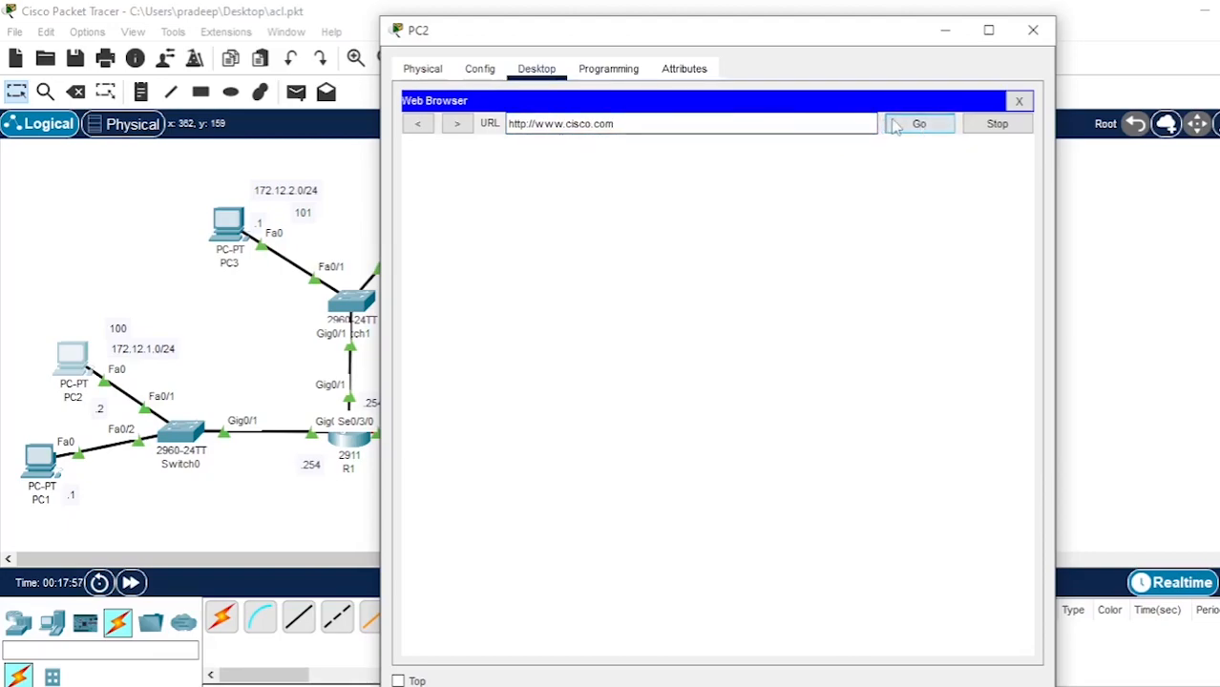
pyautogui.click(526, 123)
pyautogui.write('s')
pyautogui.click(894, 130)
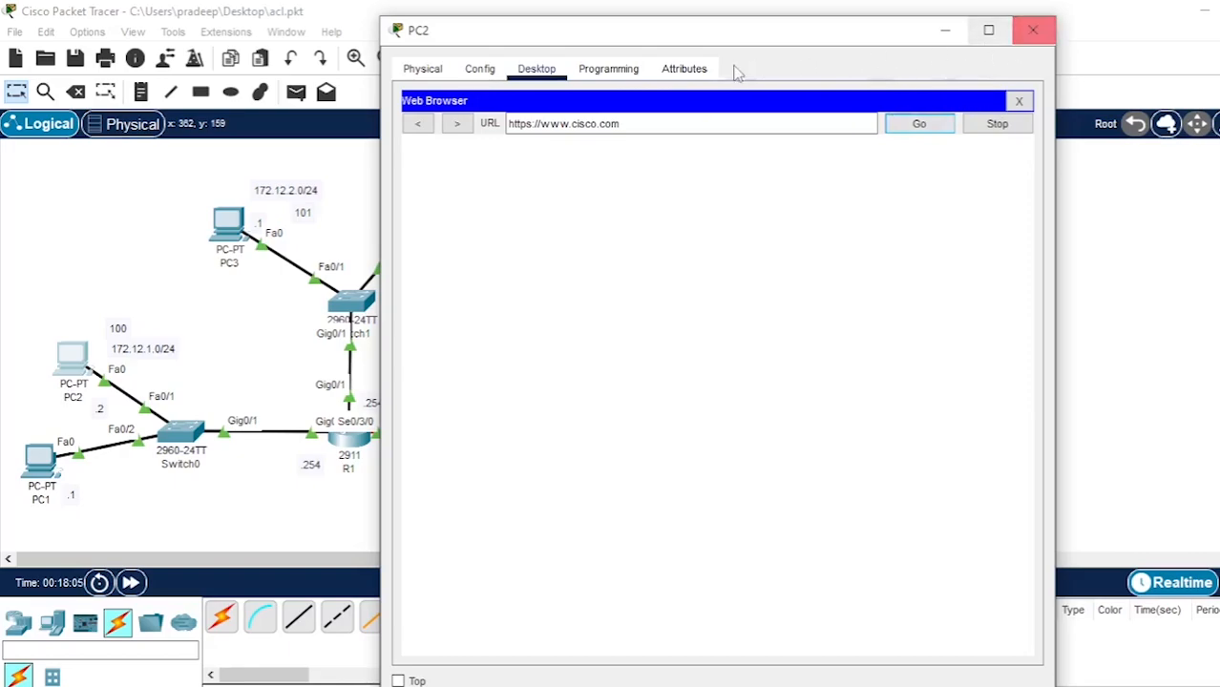
pyautogui.click(943, 36)
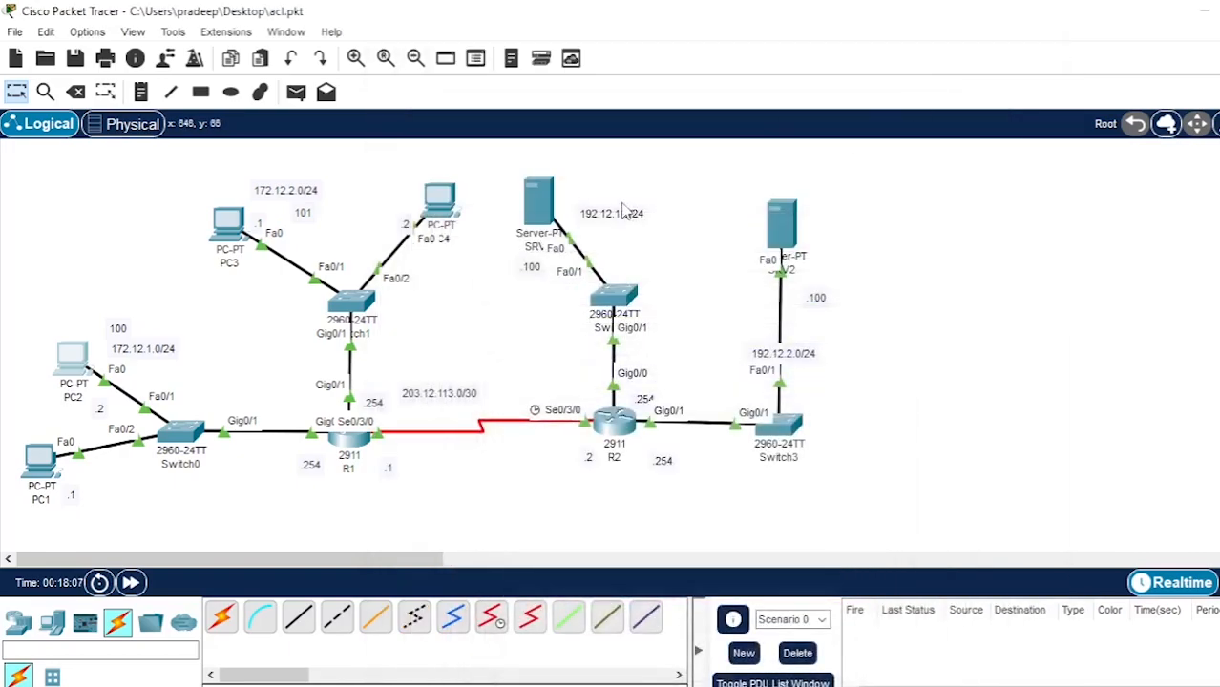
pyautogui.click(540, 199)
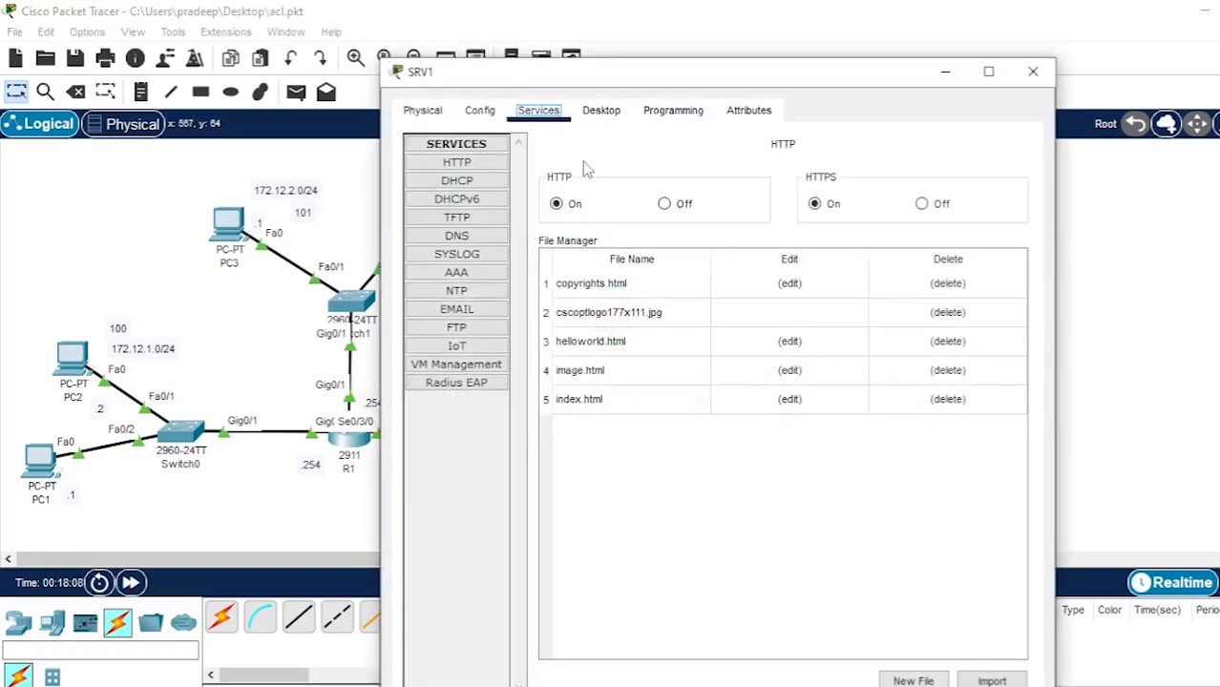
pyautogui.click(468, 238)
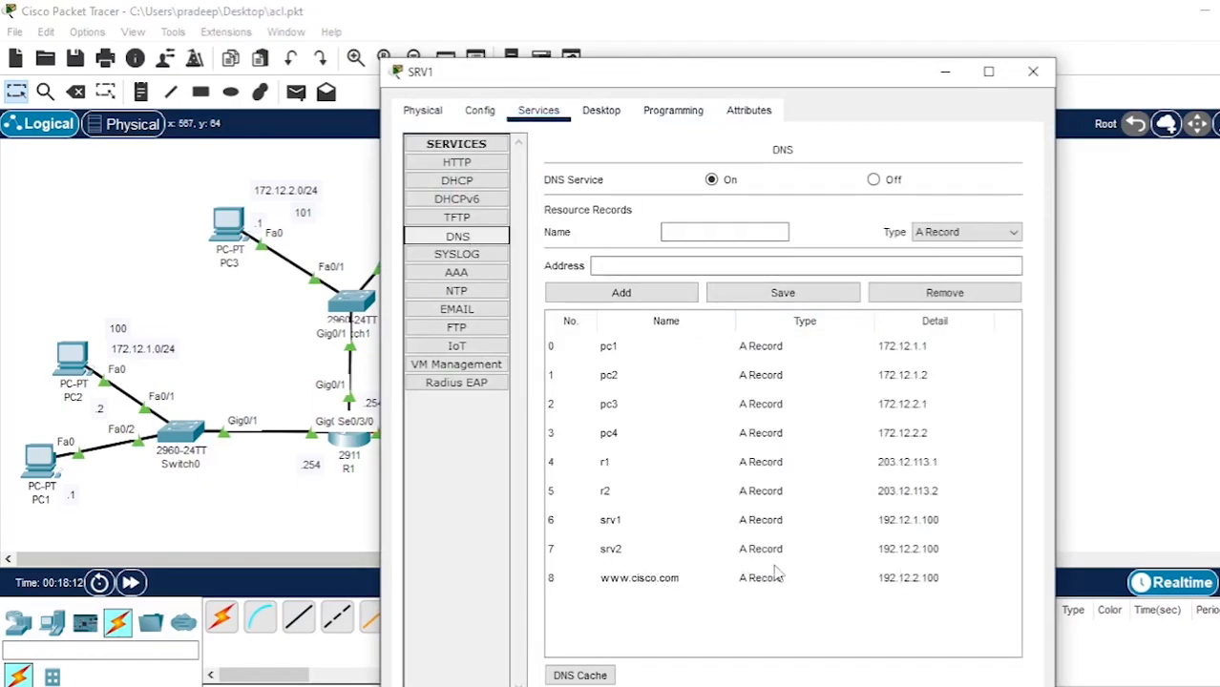
pyautogui.click(1032, 72)
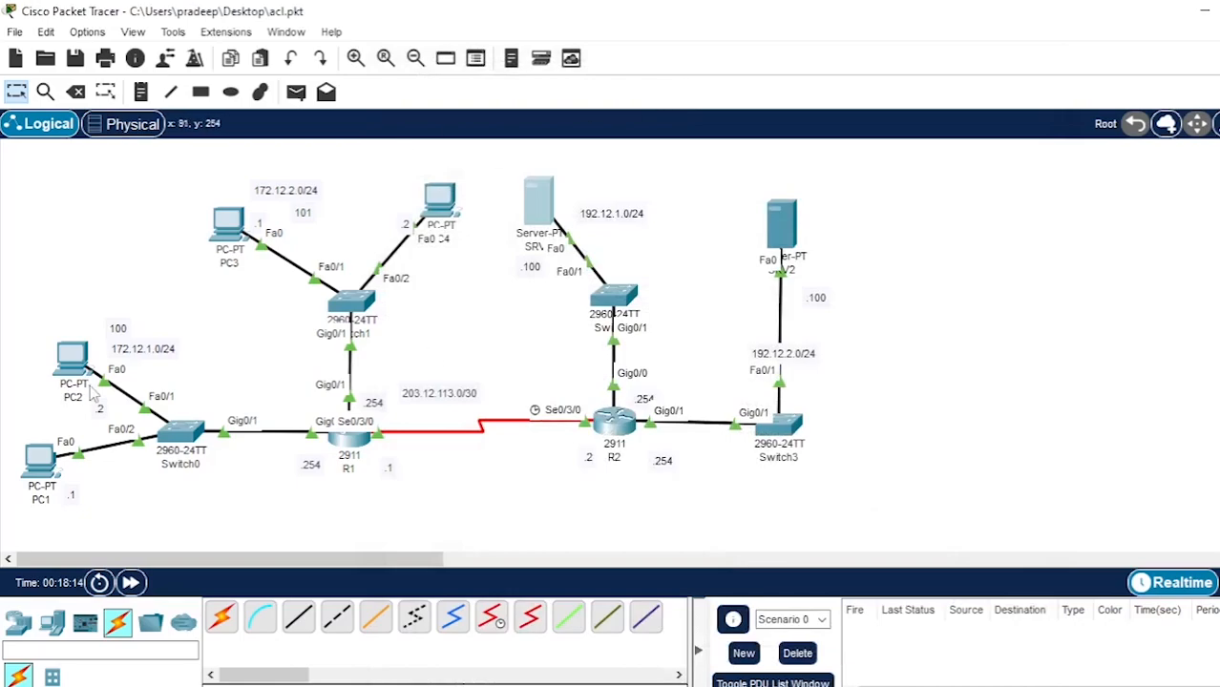
# Step: Replace PC2's Web Browser with the Command Prompt, ping 192.12.2.100 from it, and close the PC's window
pyautogui.click(62, 363)
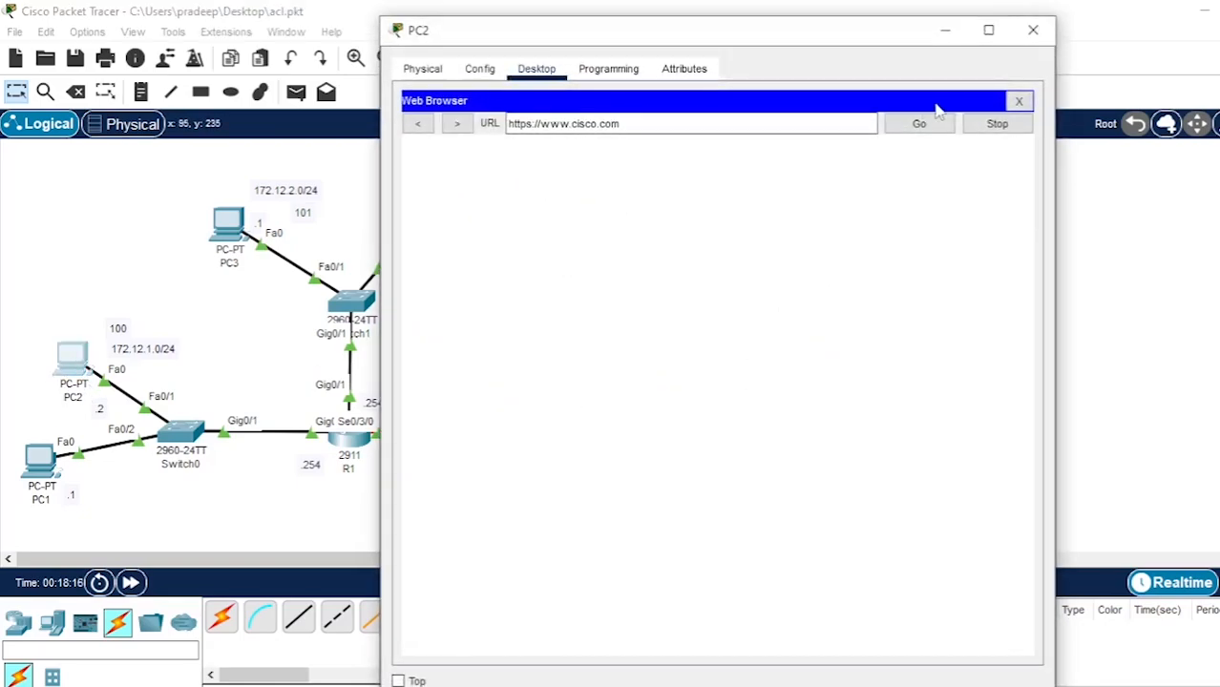
pyautogui.click(1018, 101)
pyautogui.click(837, 170)
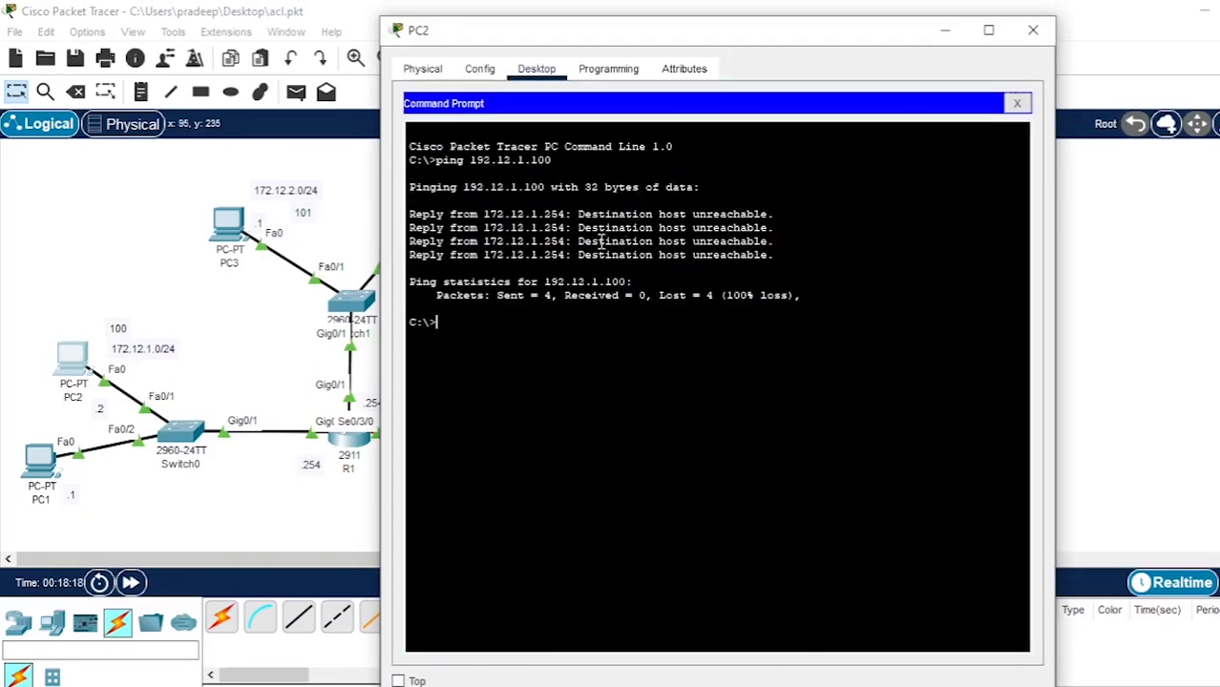
pyautogui.press('Up')
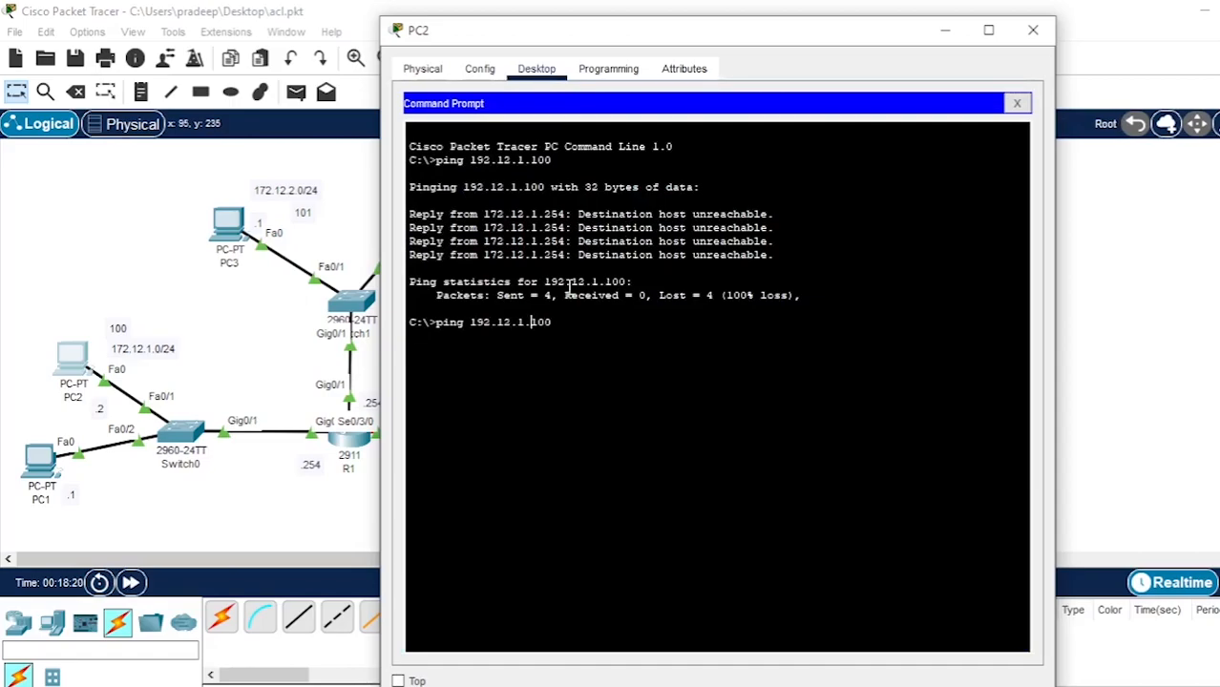
pyautogui.press('BackSpace')
pyautogui.write('2')
pyautogui.press('Return')
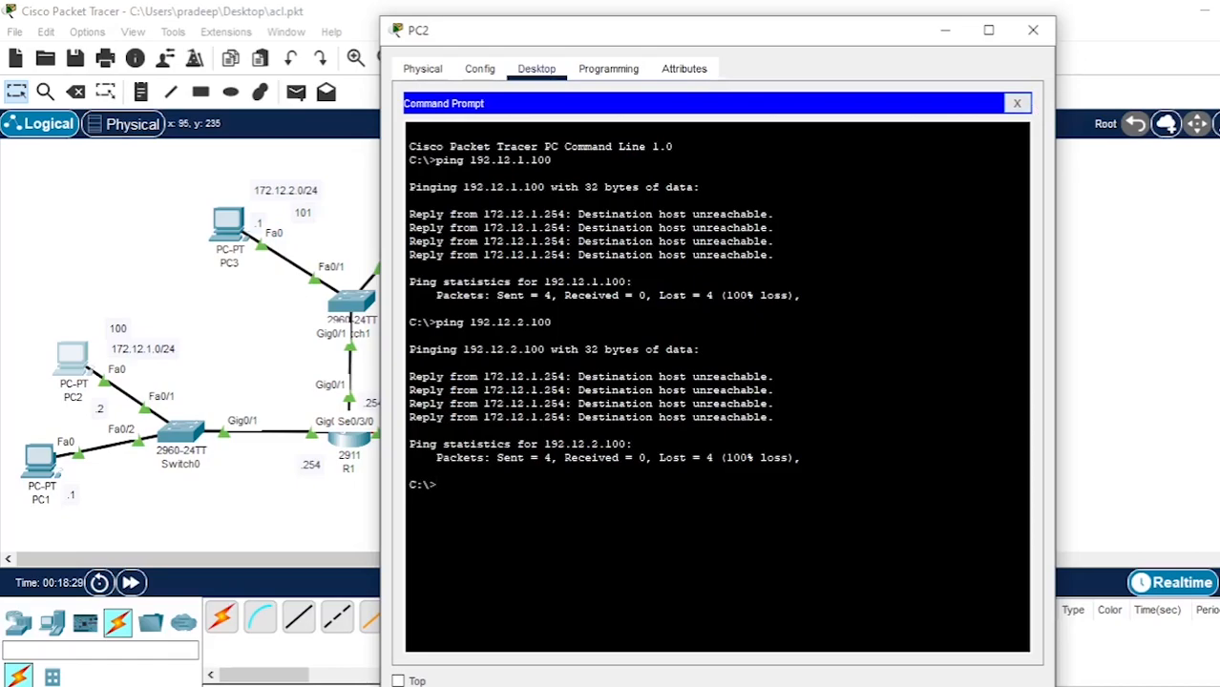
pyautogui.click(1033, 30)
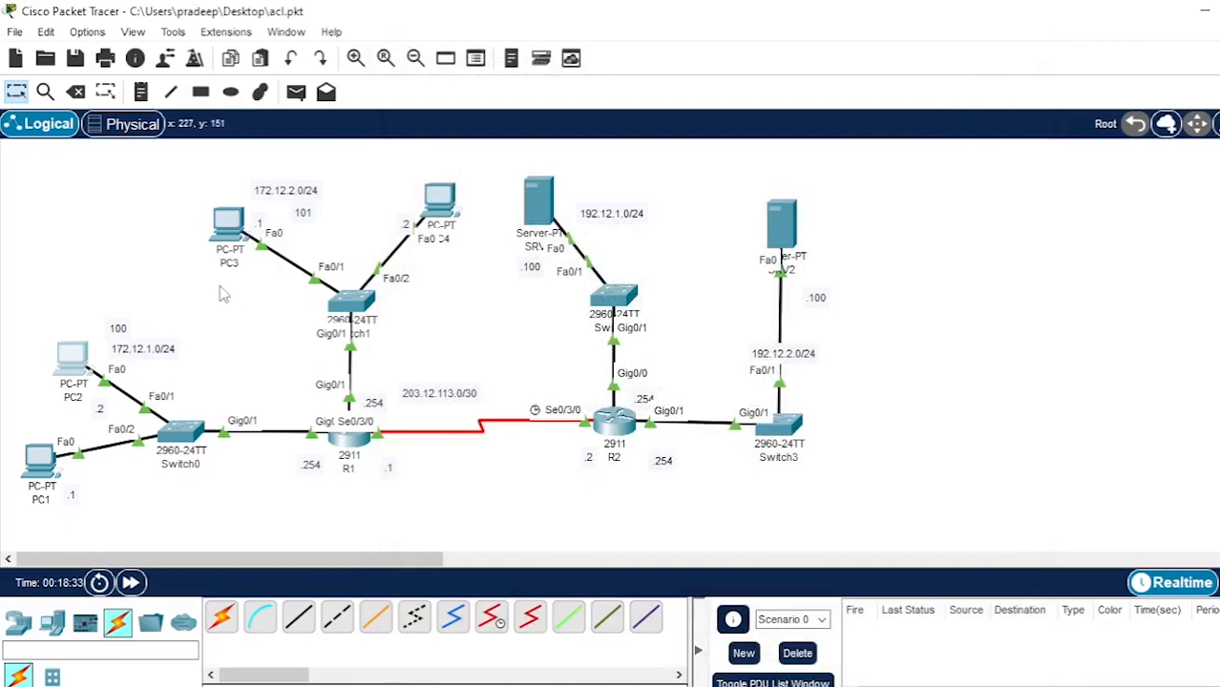